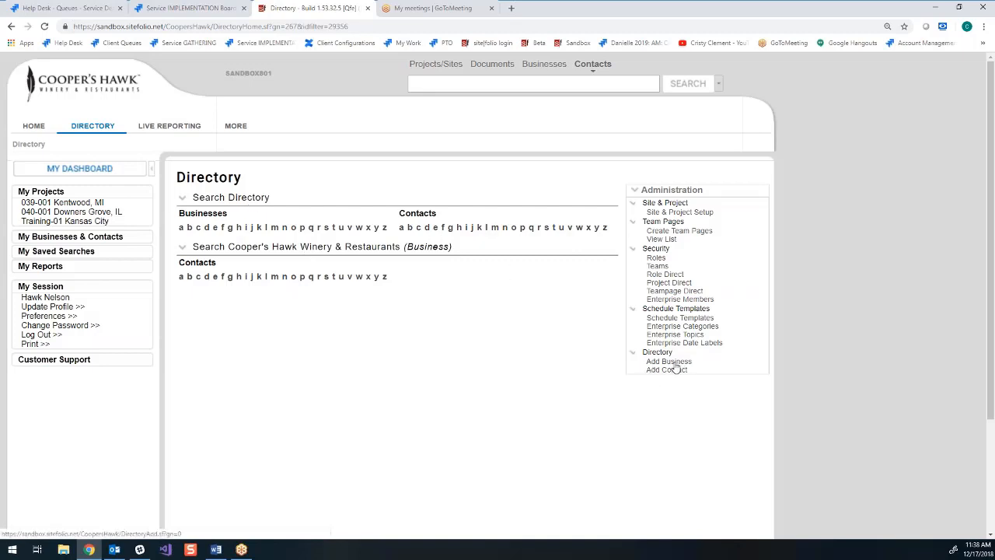
- Start adding a business to the directory from the home page and search for "Cristy's Consulting"
click(75, 93)
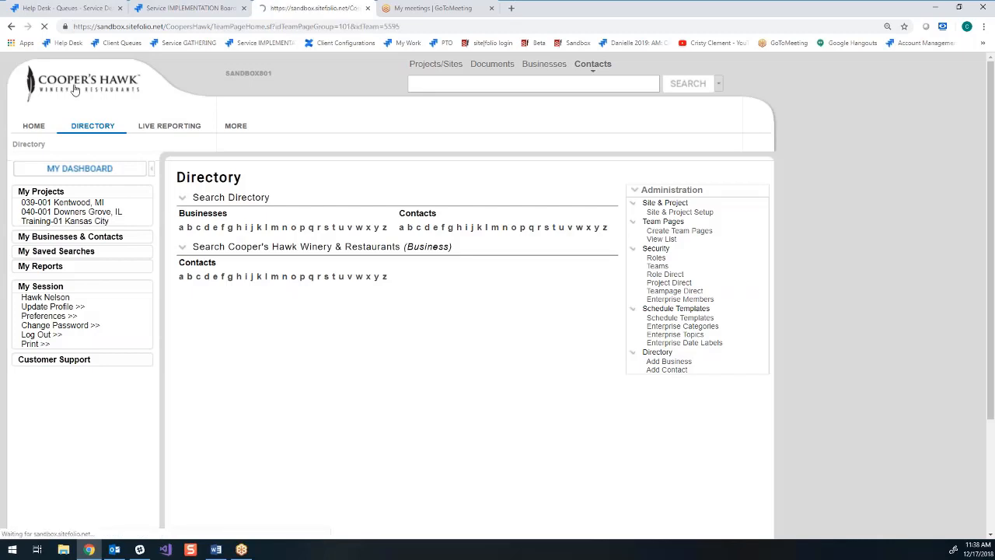
click(240, 126)
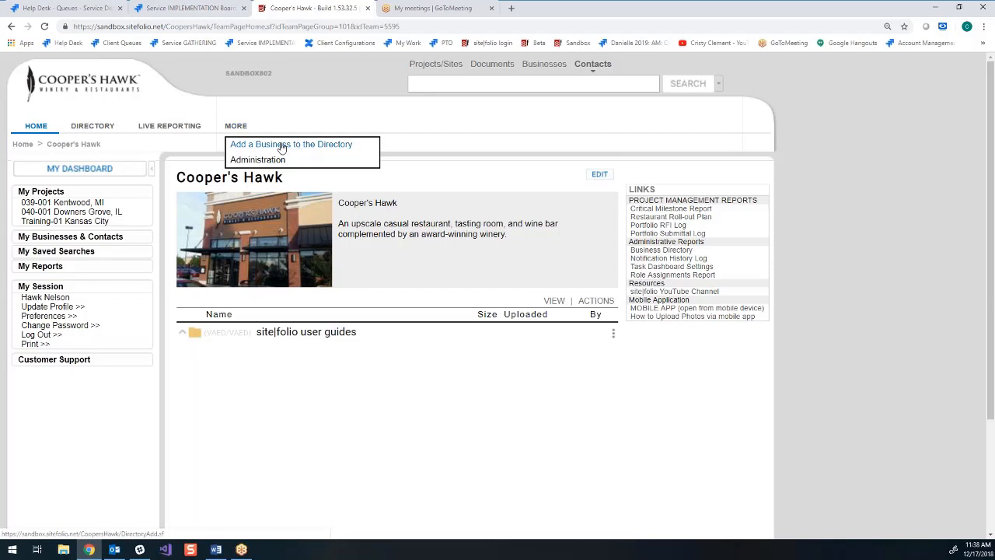
click(282, 147)
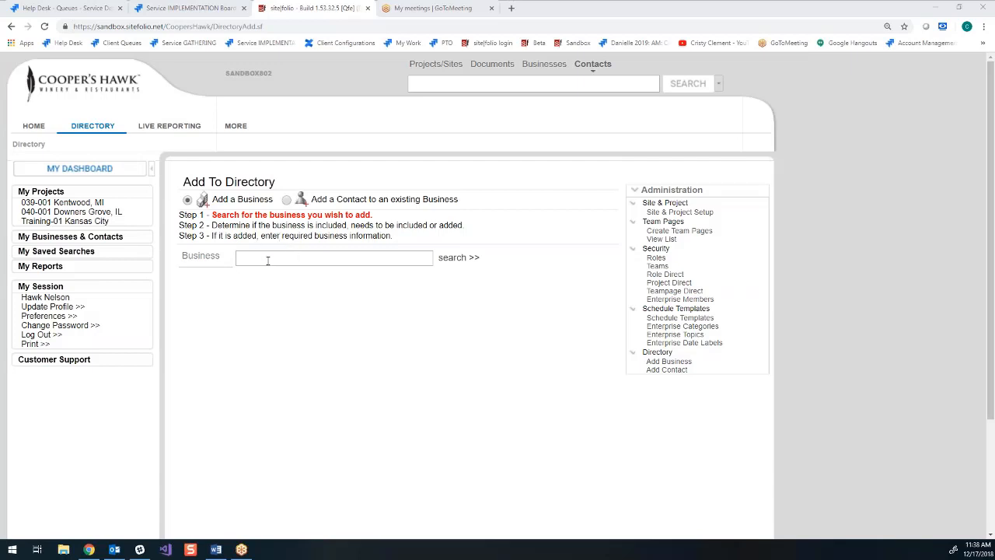
click(267, 261)
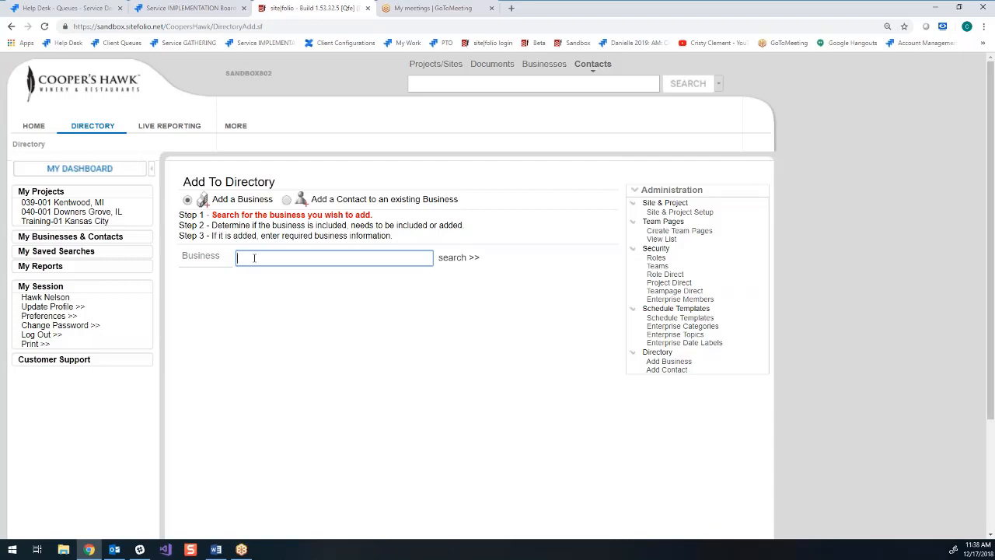
text(Cristy's Consulting)
click(458, 258)
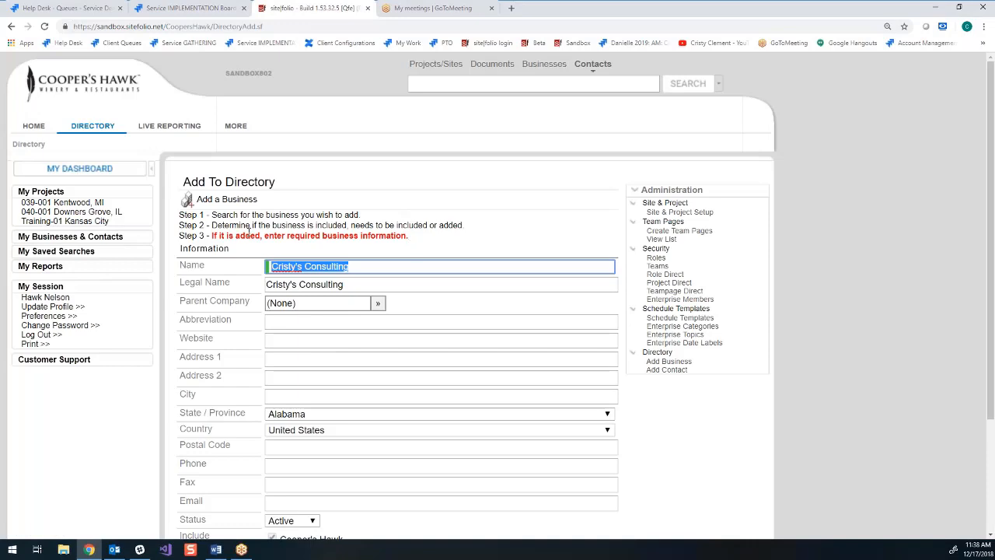
- Fill in the new business's street address, city, state and postal code from a saved address and save the business
scroll(510, 336, down, 1)
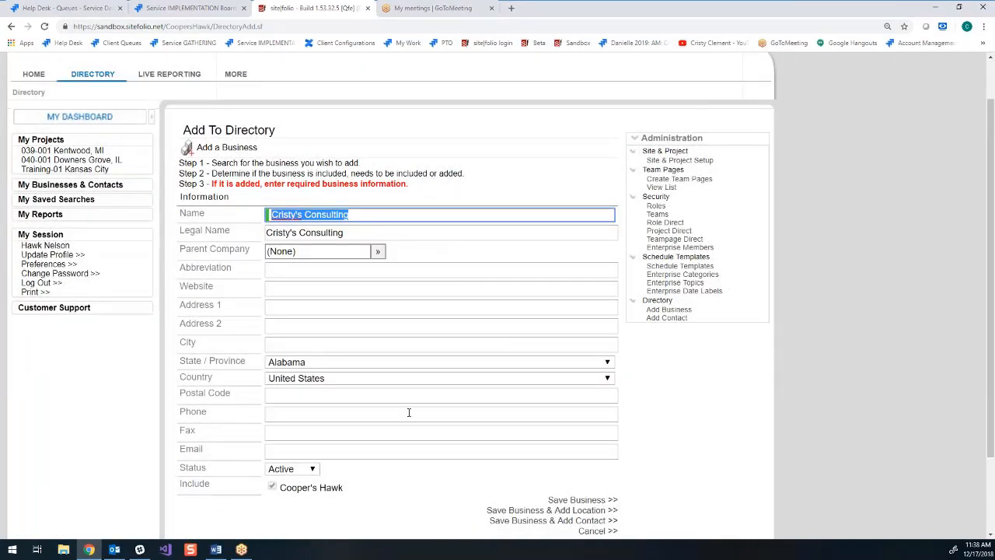
click(291, 308)
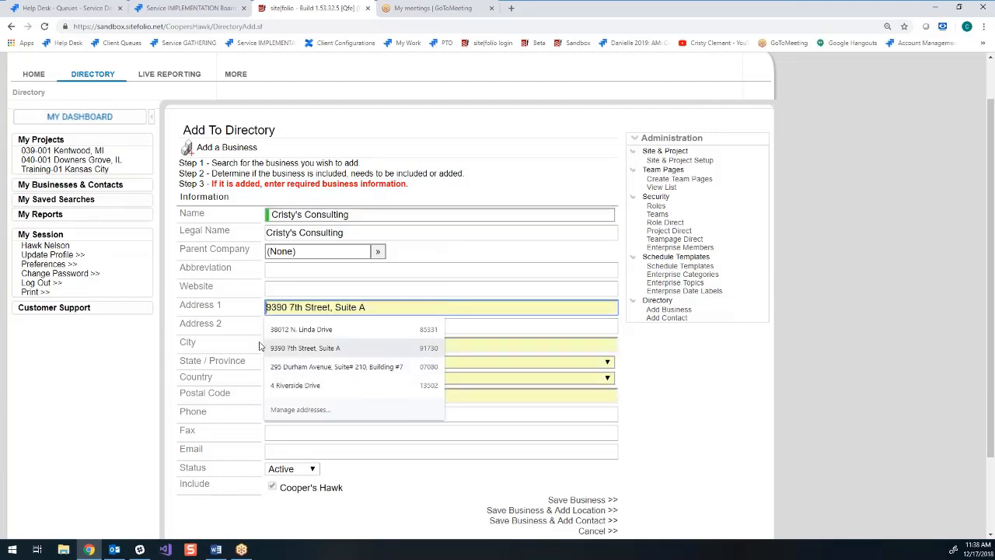
click(303, 331)
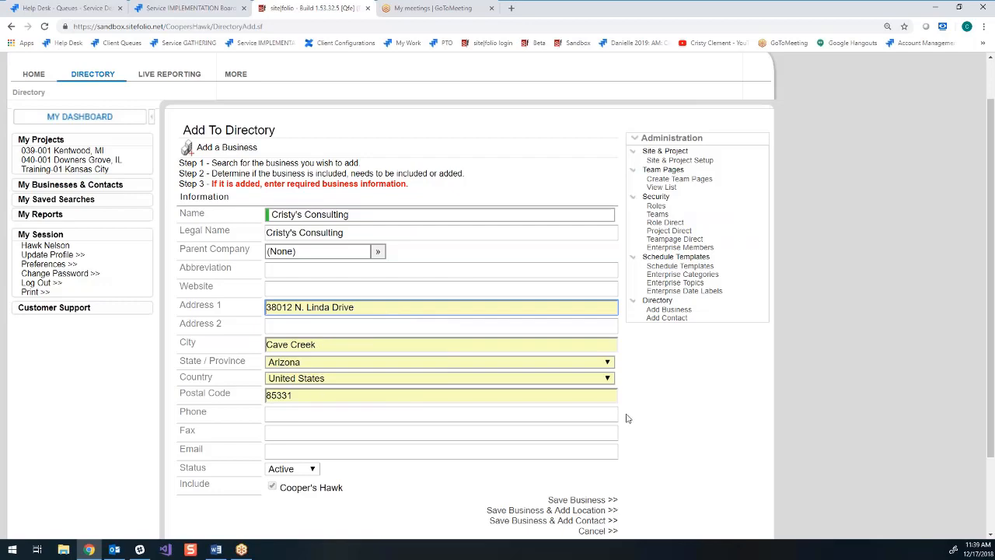
scroll(699, 459, down, 1)
click(334, 362)
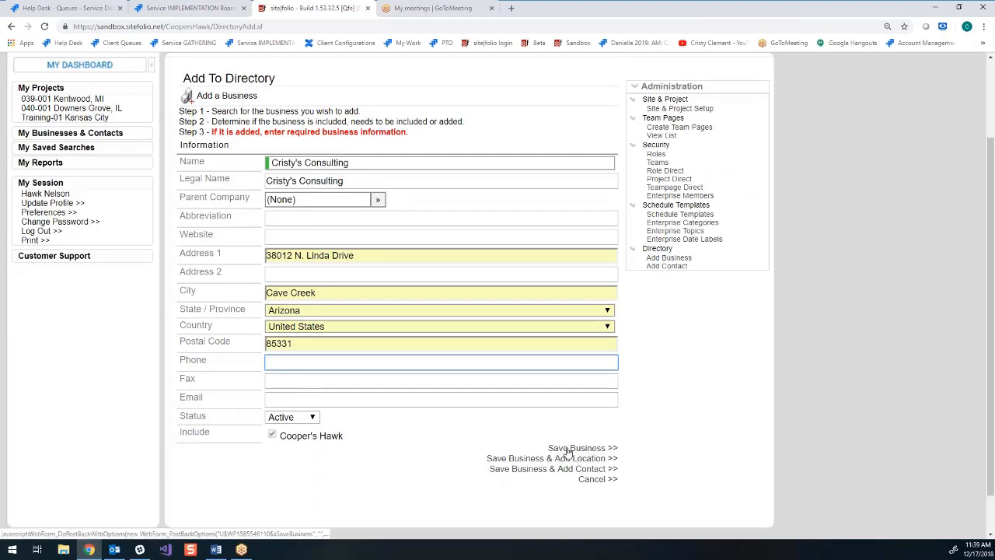
click(597, 449)
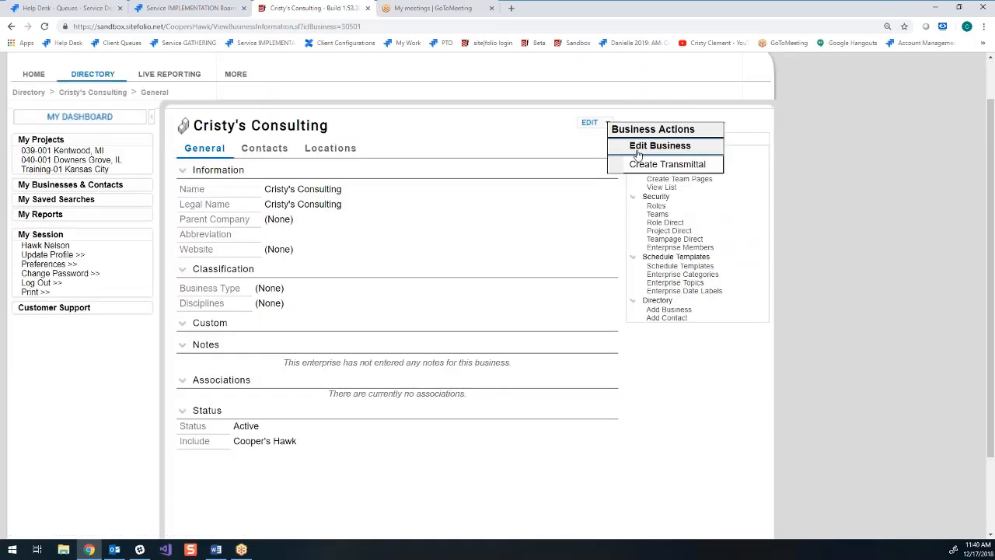
- Edit the Cristy's Consulting record and set its business type to Professional Consultant
click(643, 146)
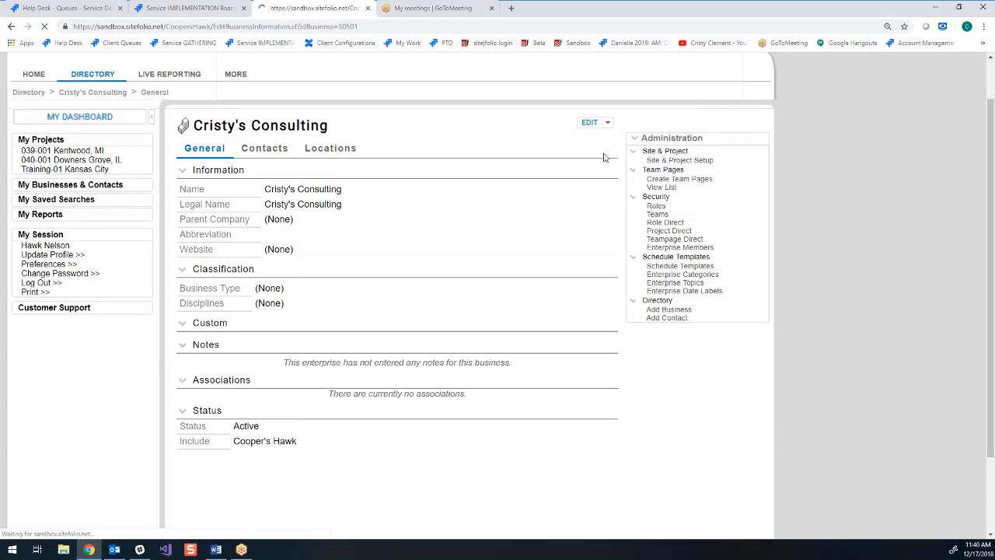
scroll(309, 375, down, 1)
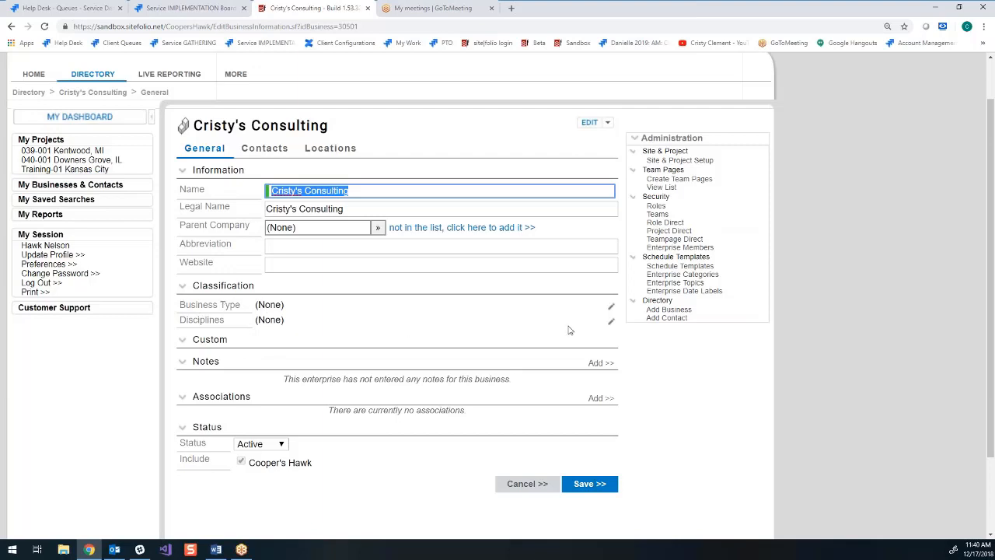
click(610, 308)
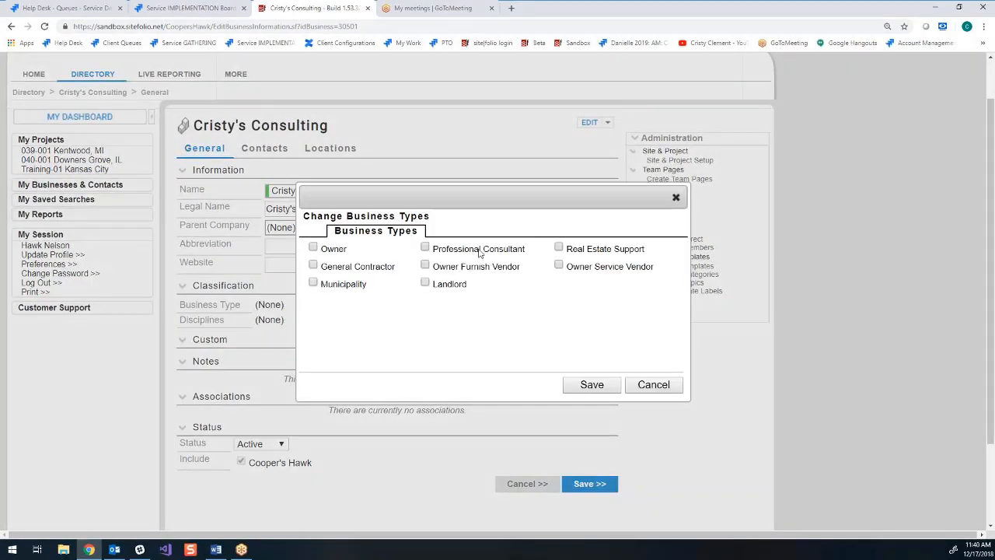
click(425, 248)
click(591, 385)
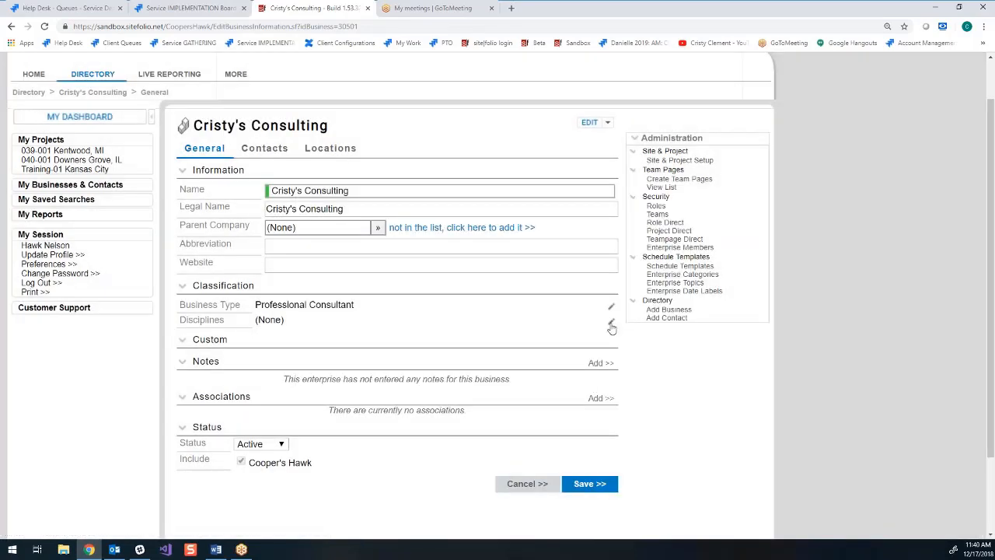
- Assign the Property Management discipline to the business and save the record
click(611, 324)
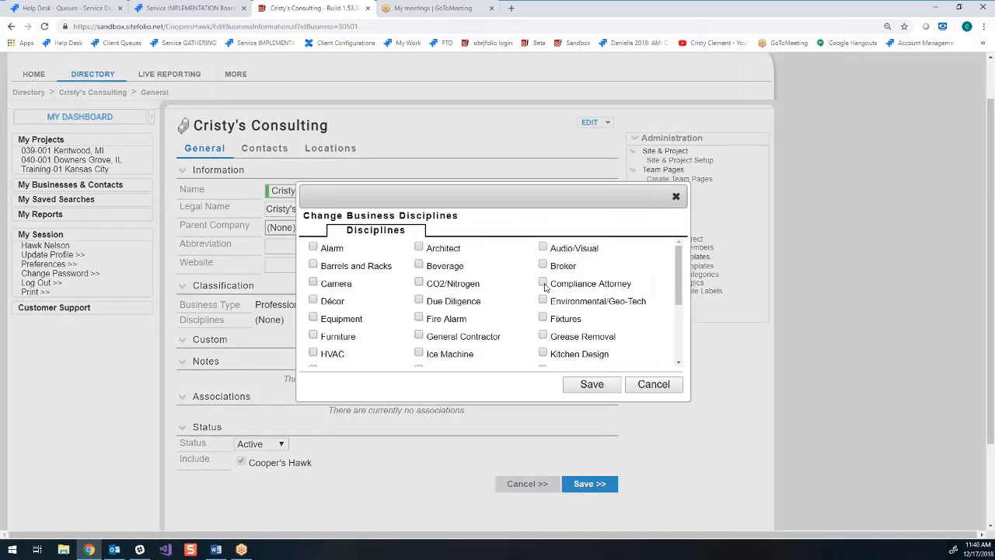
scroll(544, 315, down, 3)
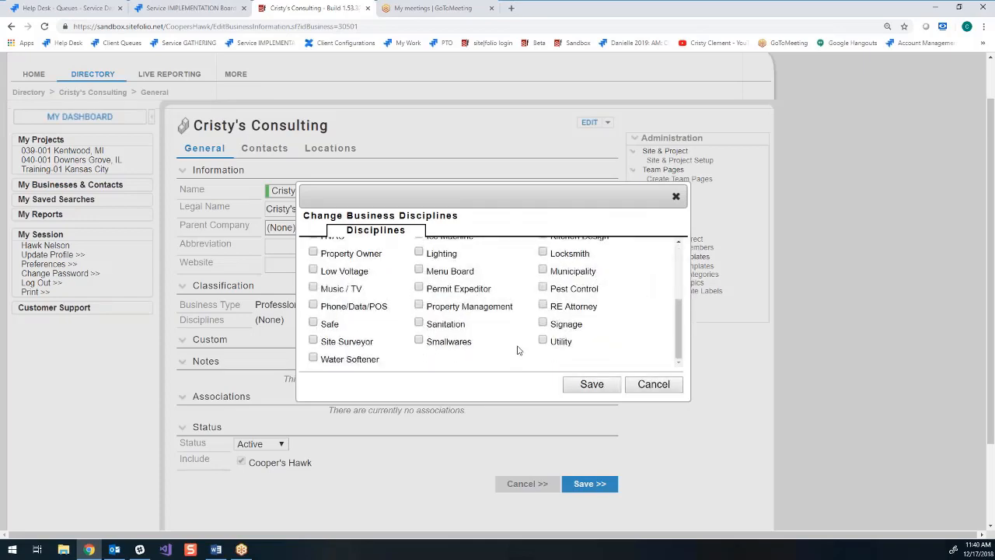
click(419, 305)
click(592, 384)
click(591, 483)
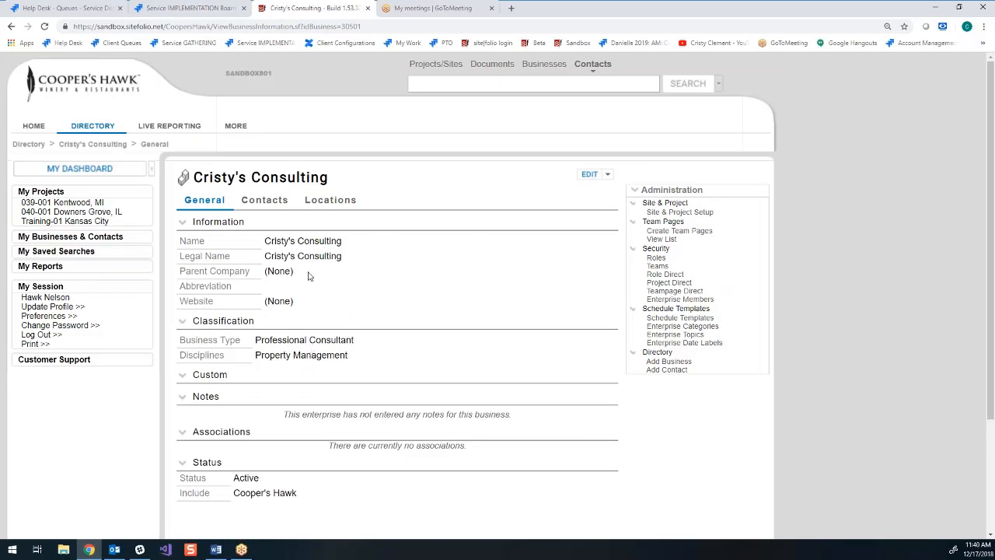
- Start a new contact from the contacts of Cristy's Consulting and search for it by the contact's first and last name
click(343, 200)
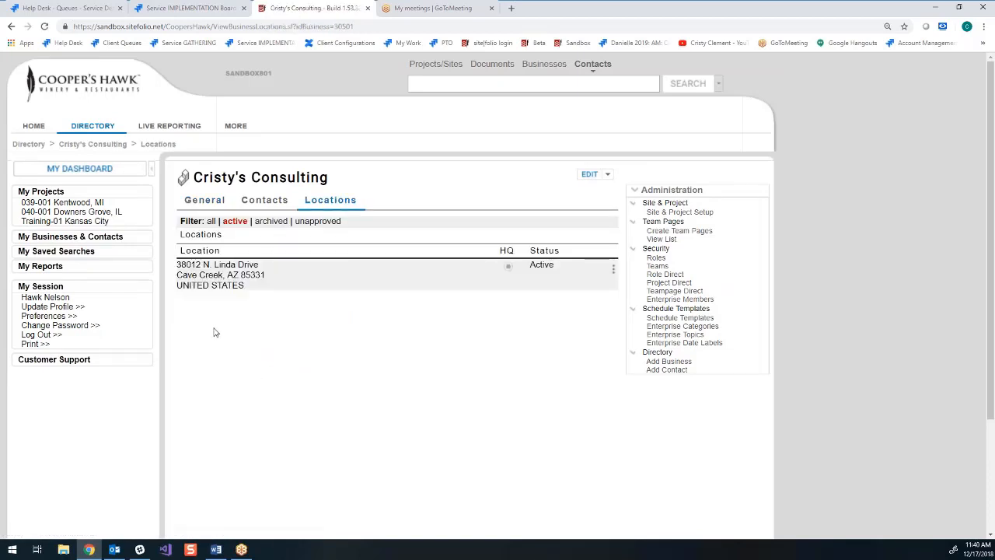
click(269, 206)
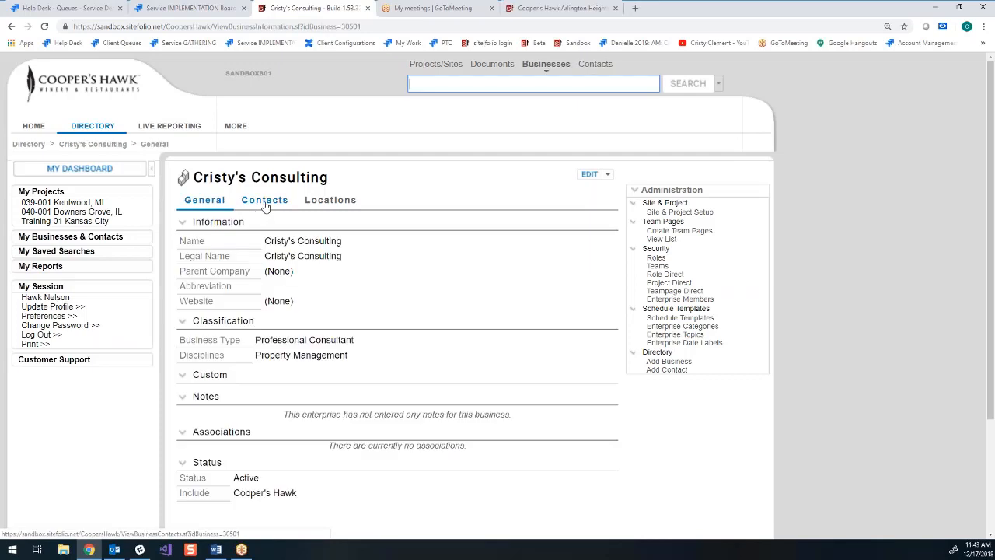
click(264, 200)
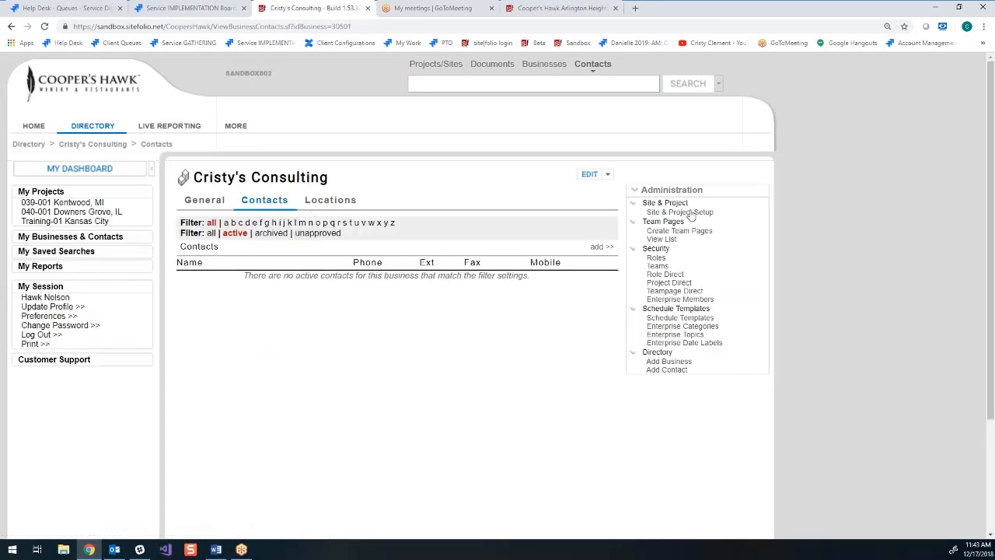
click(603, 249)
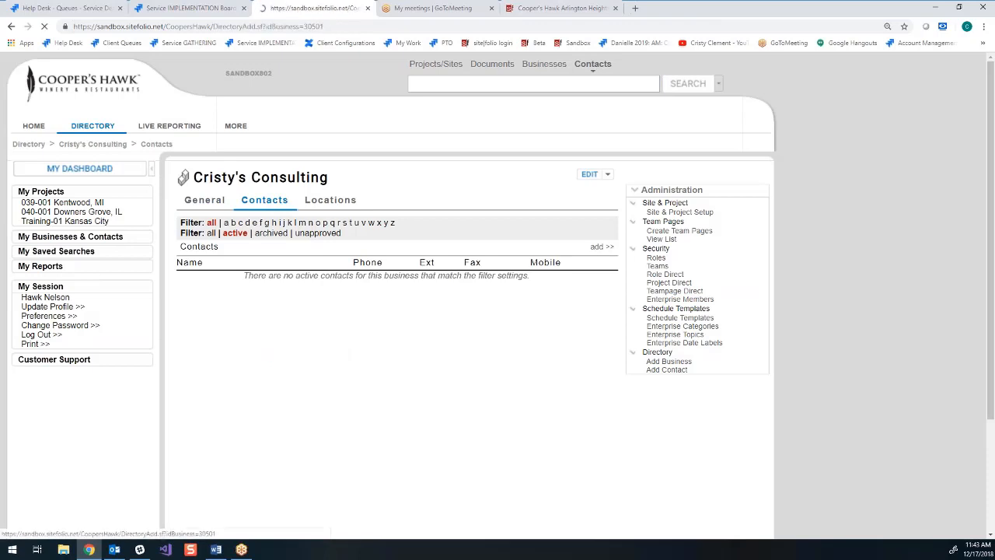
key(Tab)
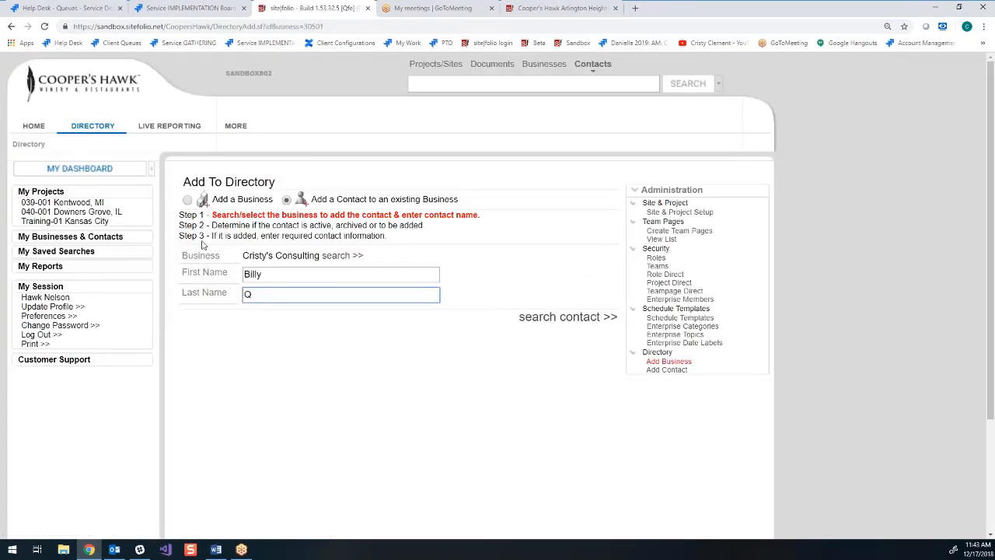
click(573, 317)
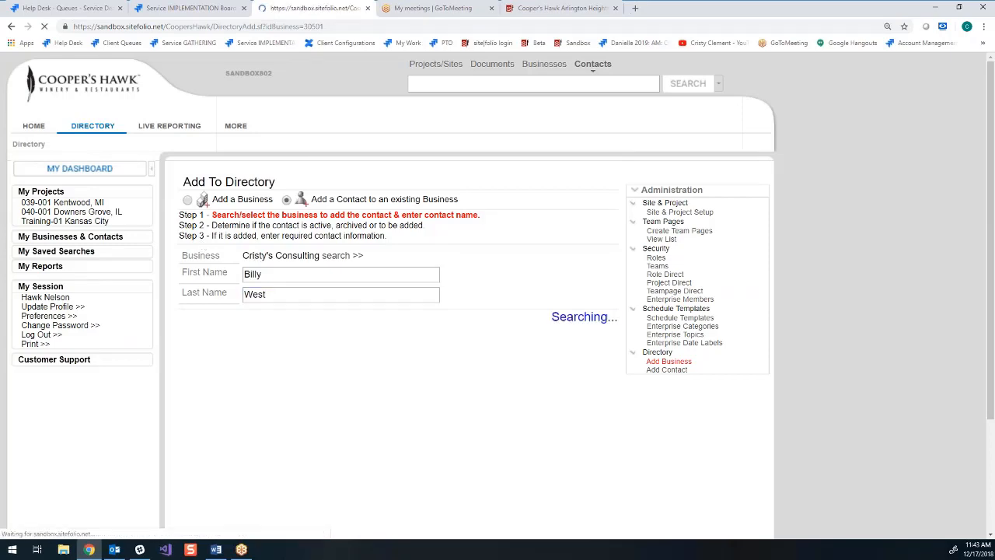
- Set the new contact's location to the address saved for the business
scroll(322, 335, down, 1)
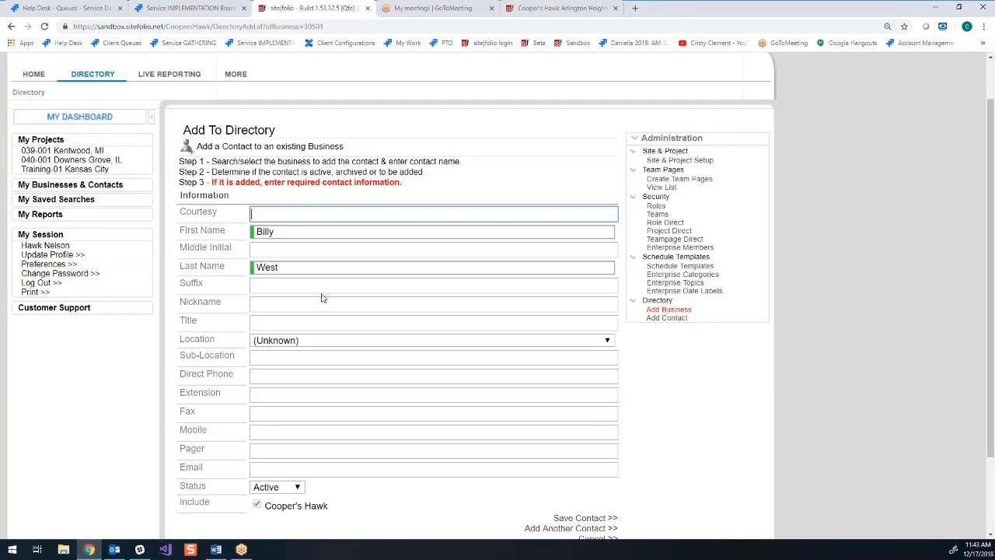
scroll(322, 298, down, 1)
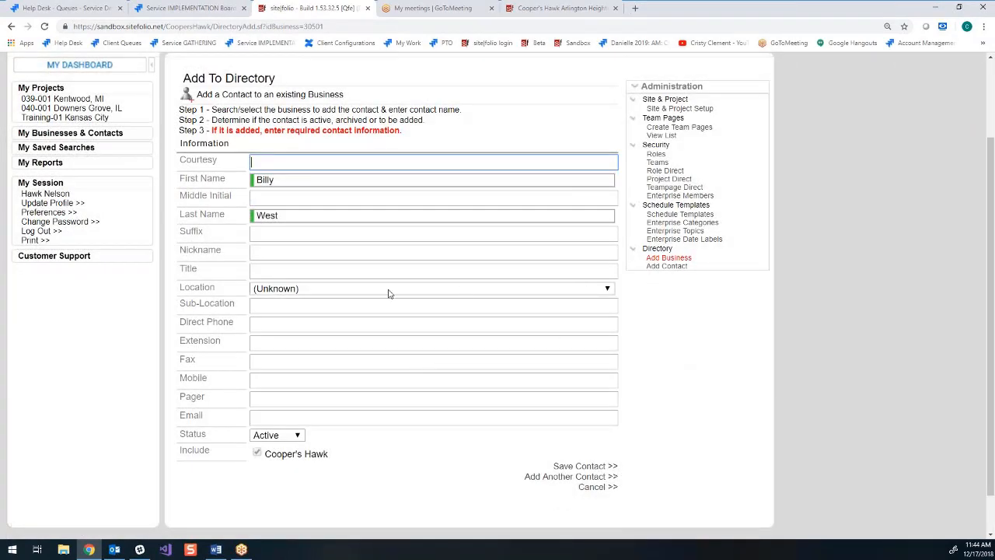
click(607, 291)
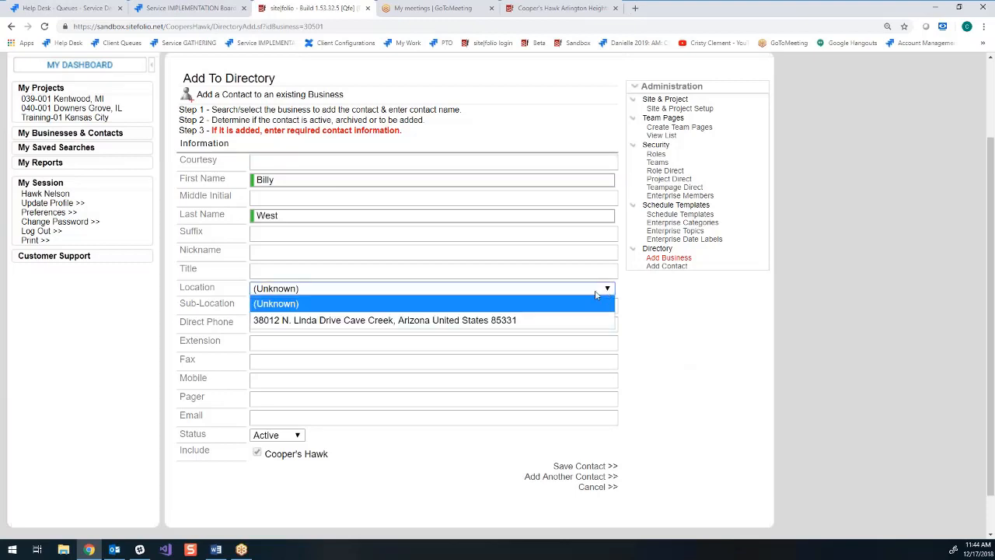
click(511, 321)
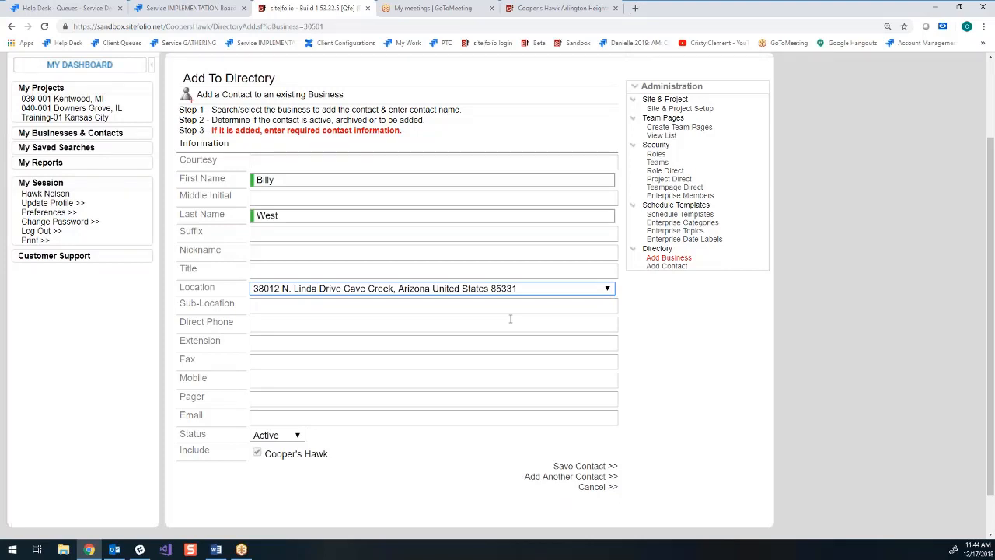
- Enter the contact's e-mail address
click(270, 418)
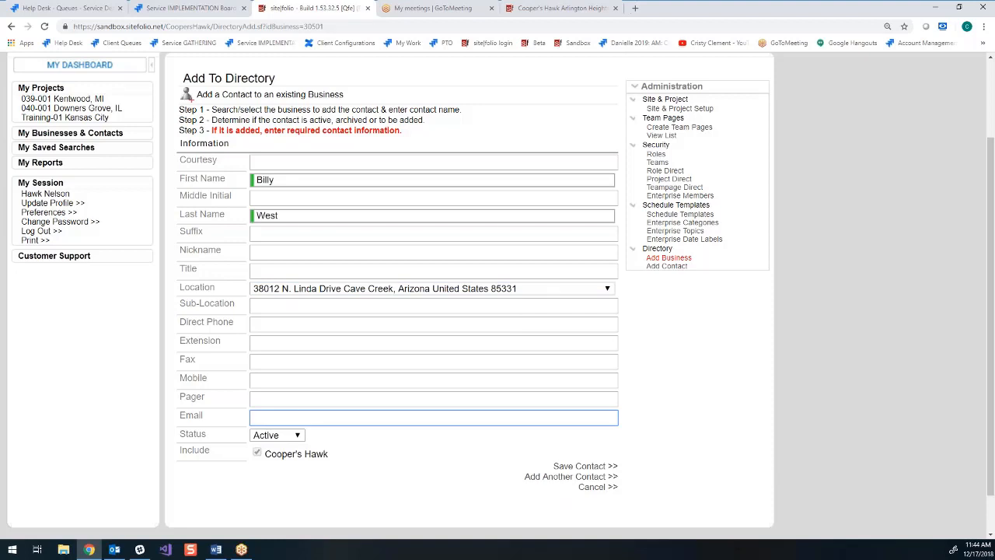
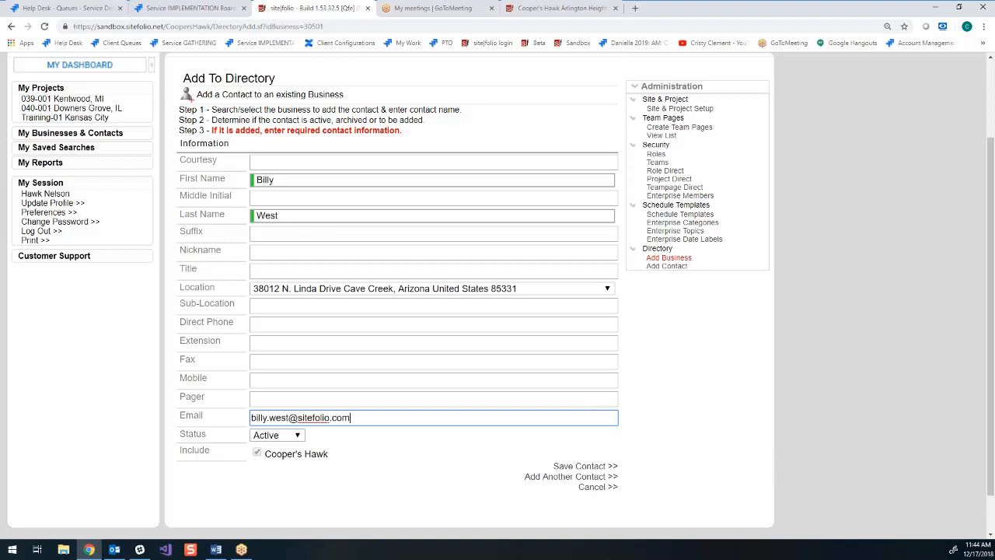
- Enter the contact's direct phone number and save the contact
click(304, 324)
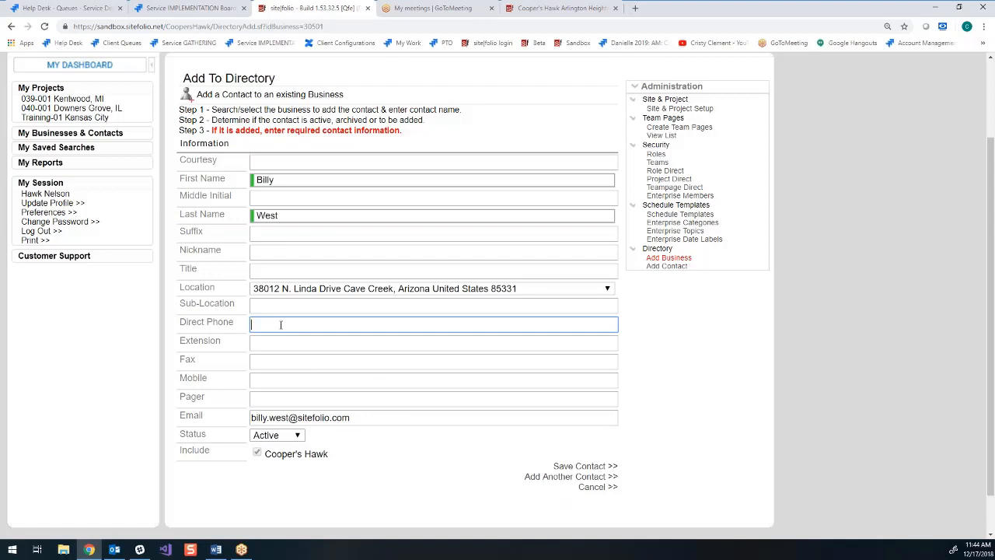
click(592, 467)
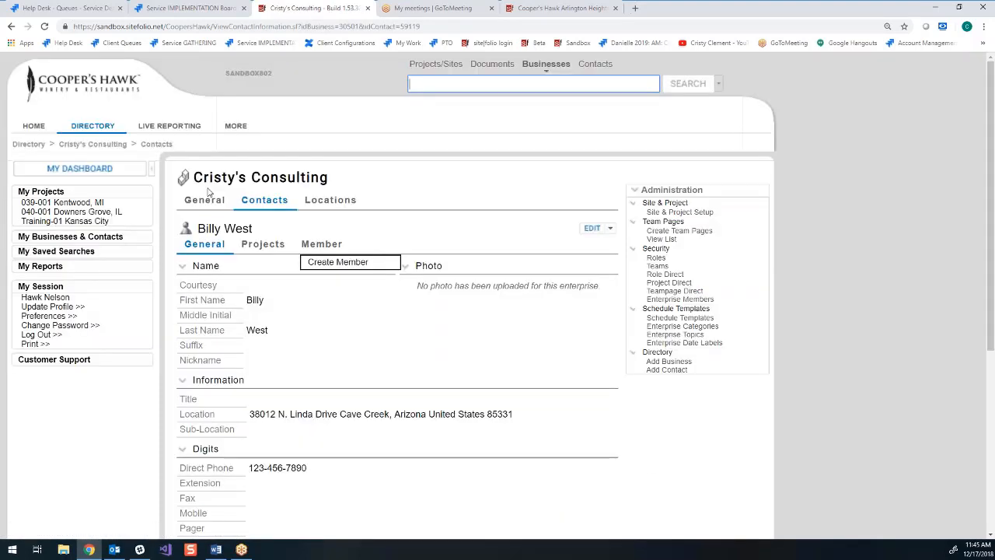
- Add a new location to Cristy's Consulting using the suggested Utica address, mark it as headquarters and save it
click(335, 203)
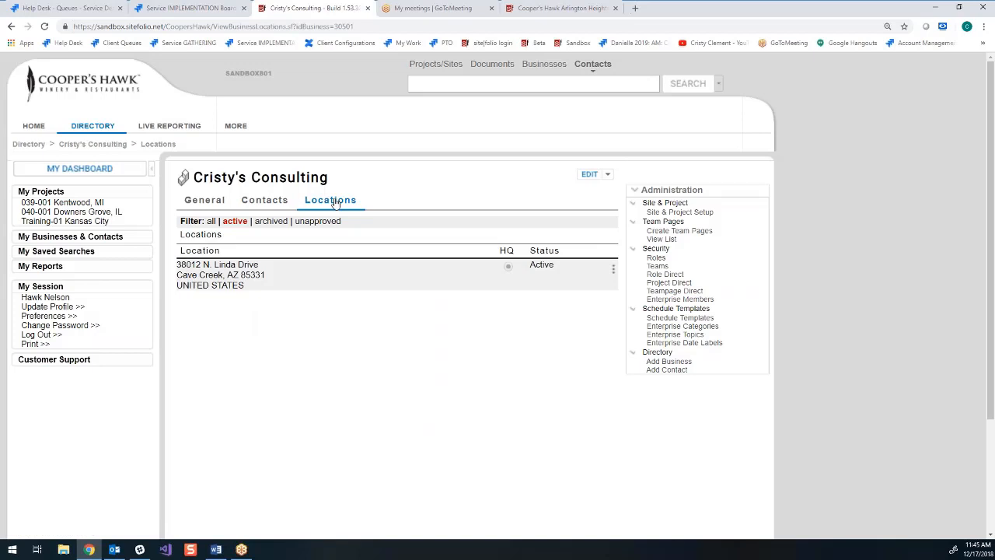
click(611, 177)
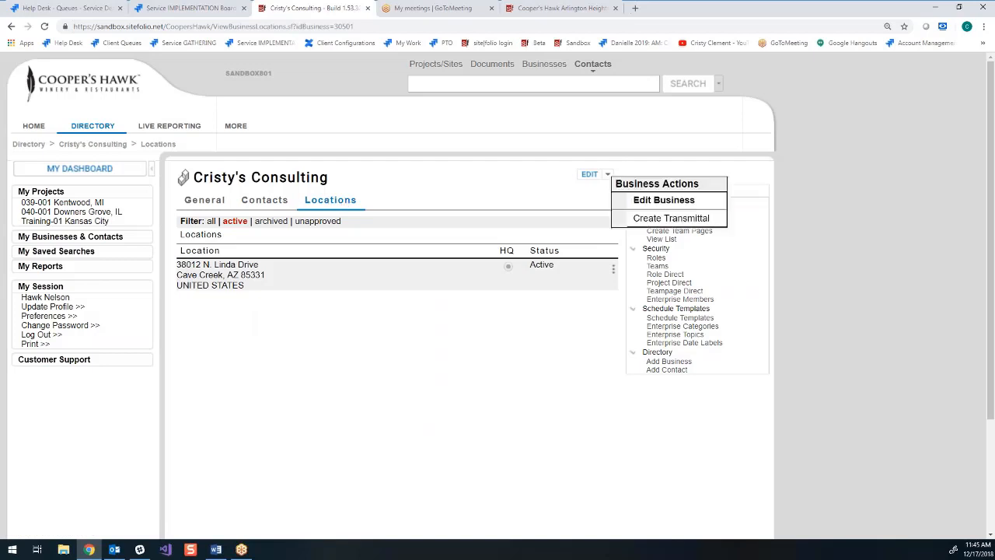
click(670, 201)
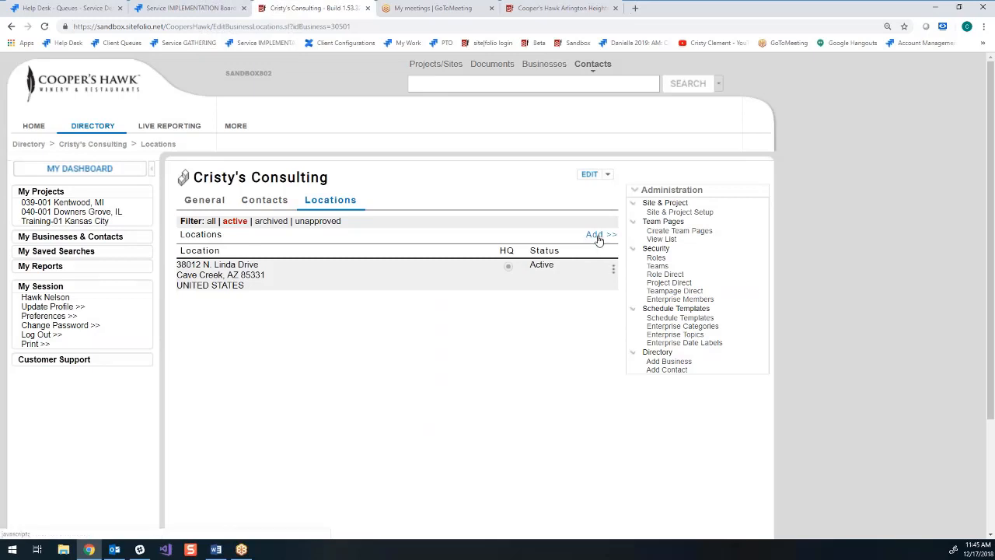
click(597, 236)
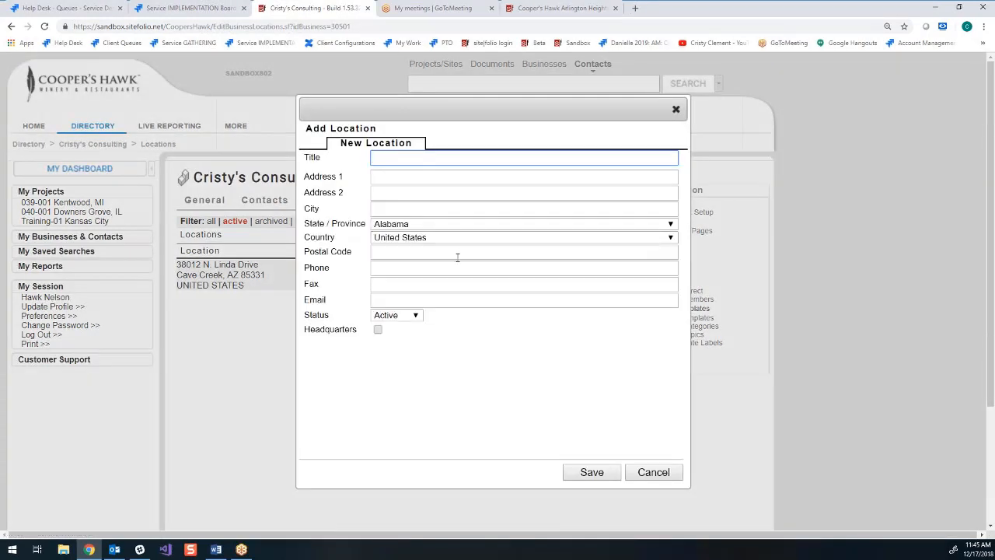
click(393, 177)
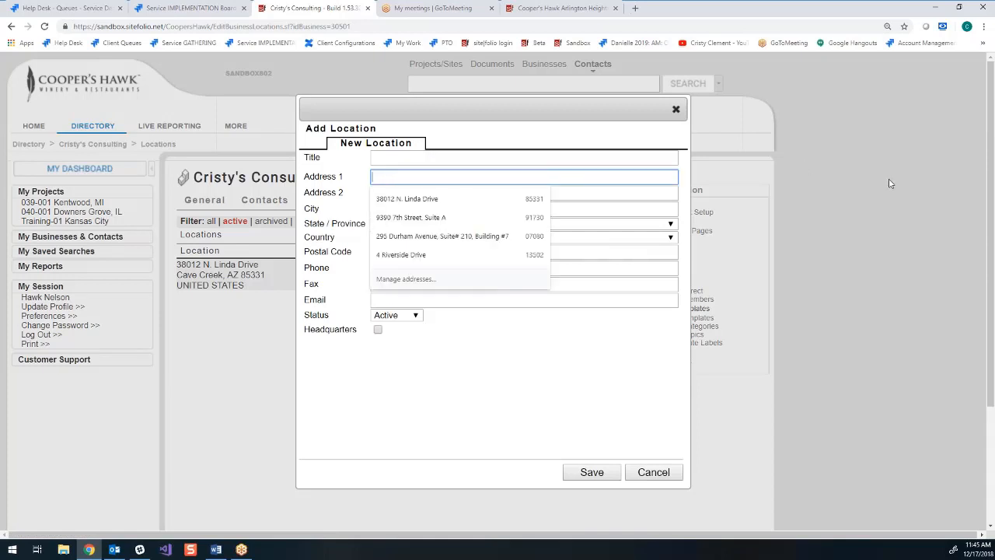
click(412, 255)
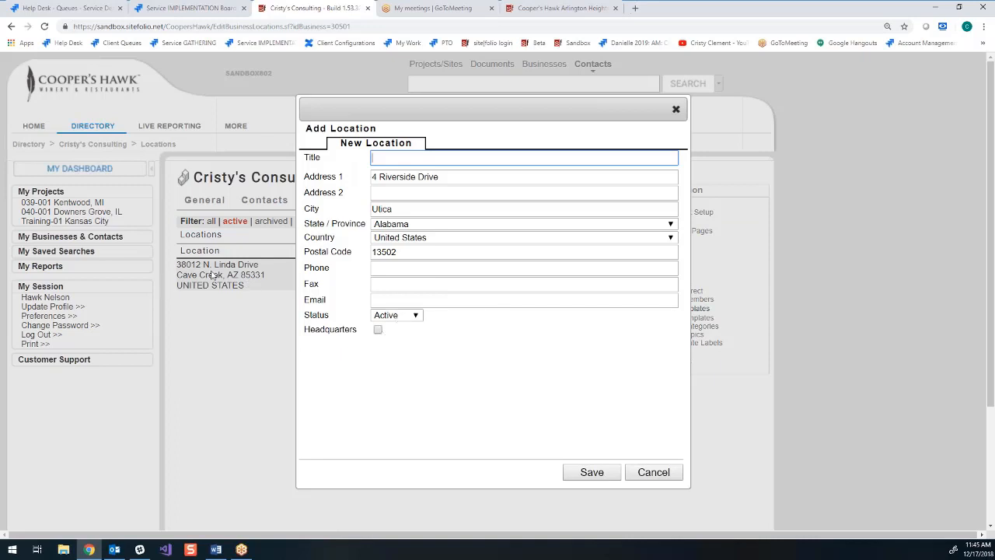
click(378, 331)
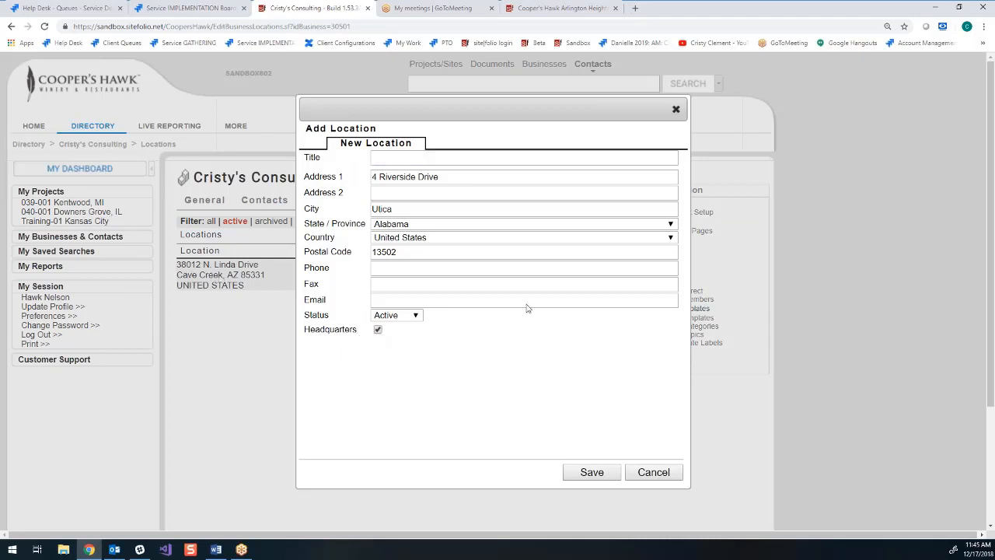
click(596, 476)
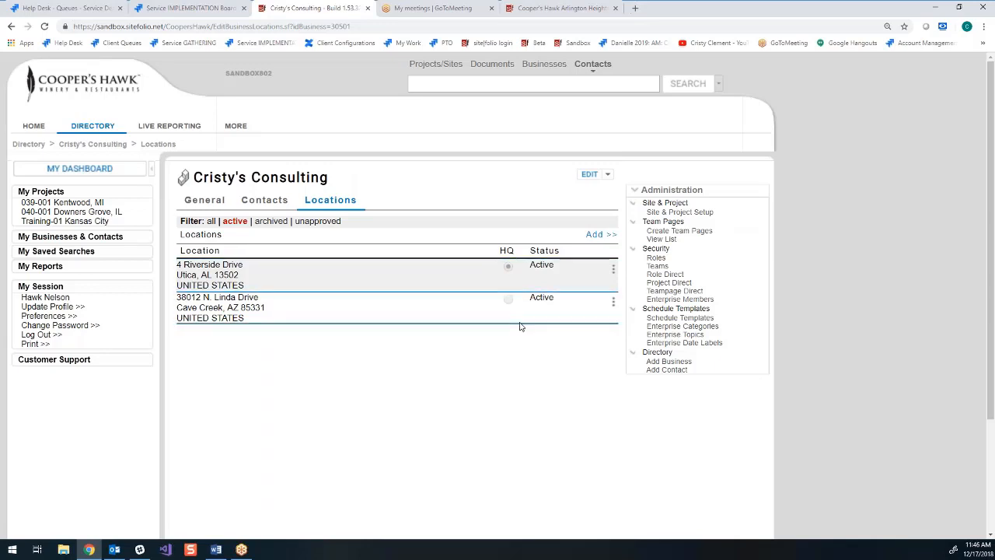
- Edit the existing contact of Cristy's Consulting, choose the Cave Creek address as its location and save
click(267, 202)
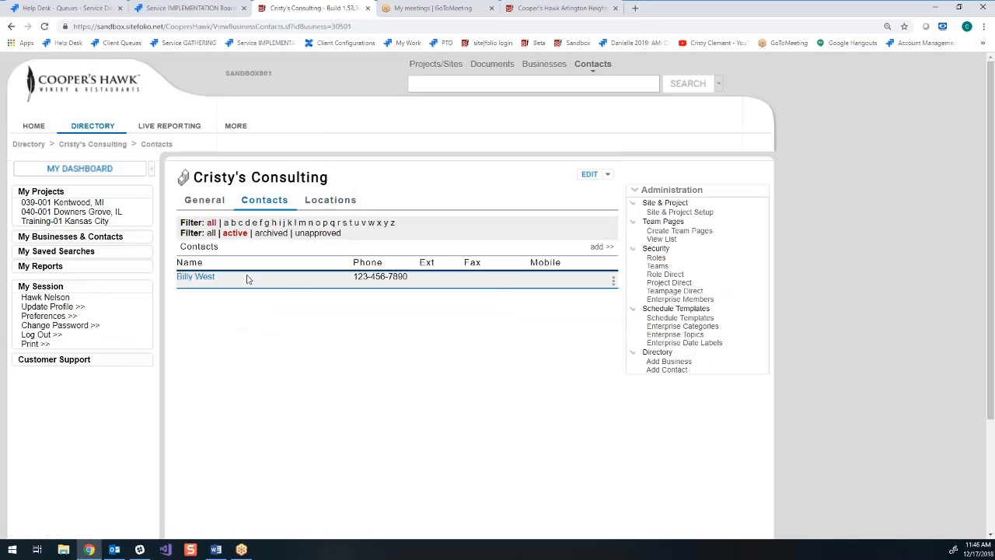
click(195, 277)
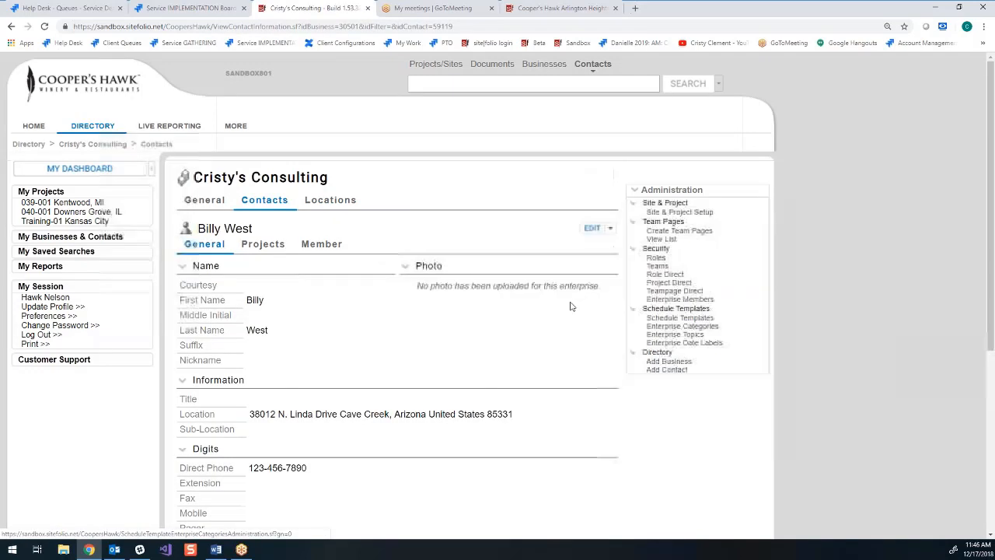
click(610, 227)
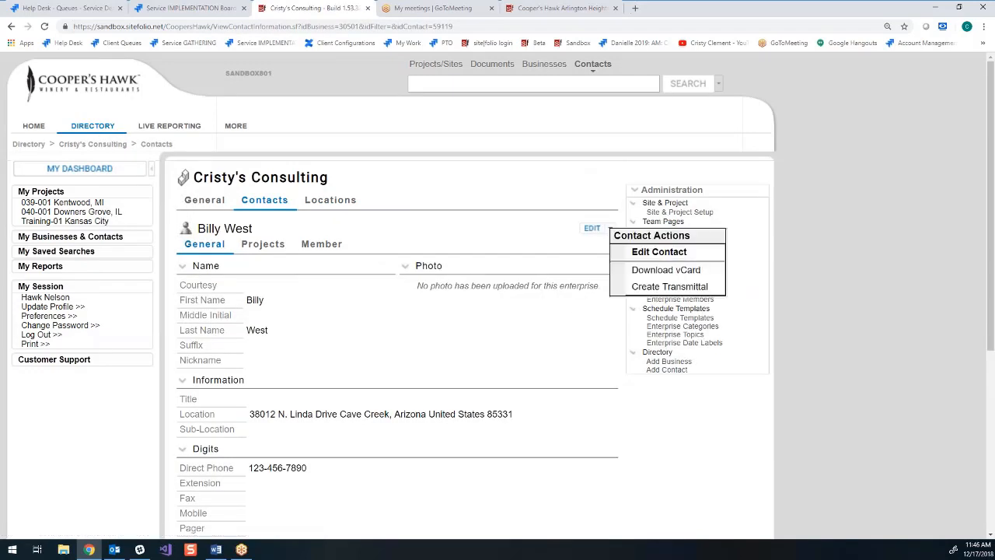
click(659, 252)
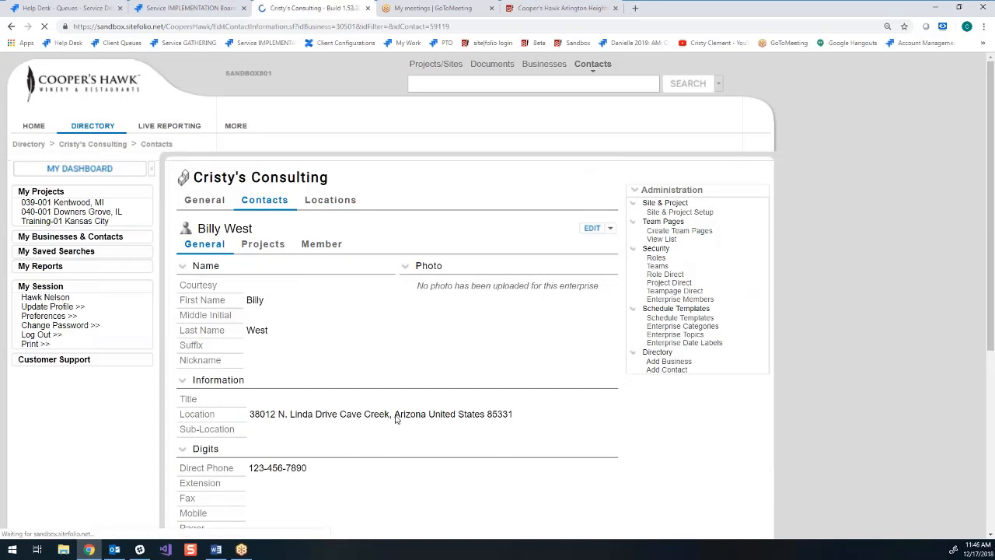
scroll(399, 413, down, 2)
click(595, 340)
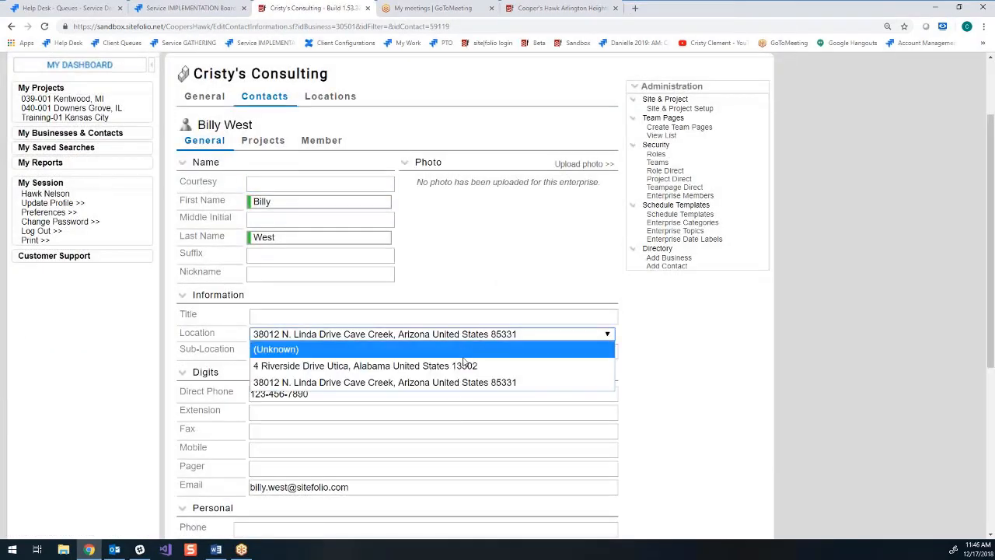
click(496, 382)
scroll(604, 516, down, 4)
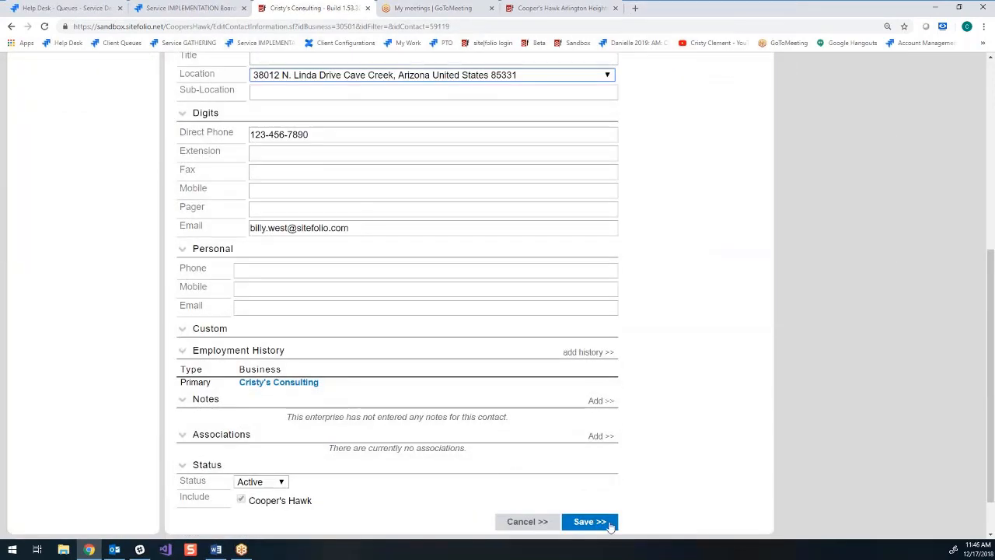
click(589, 522)
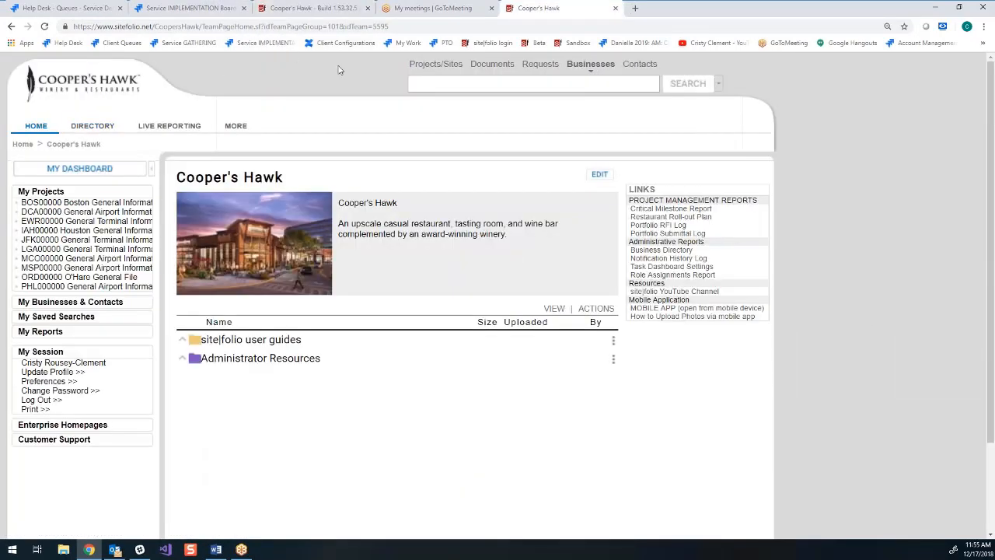
- Replace the image on the Cooper's Hawk home page with RTC_West_Coopers_Hawk.0.0.jpg and save
click(311, 8)
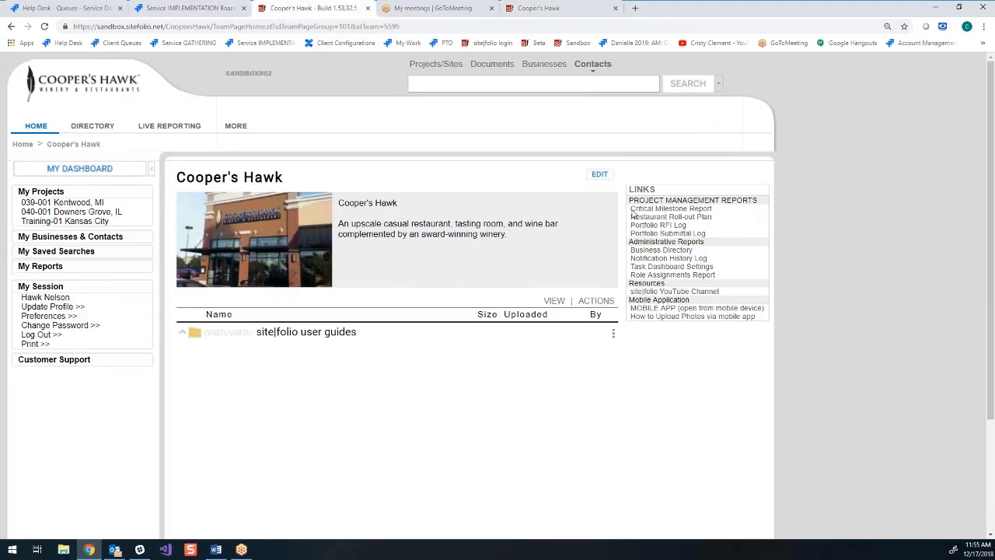
click(599, 174)
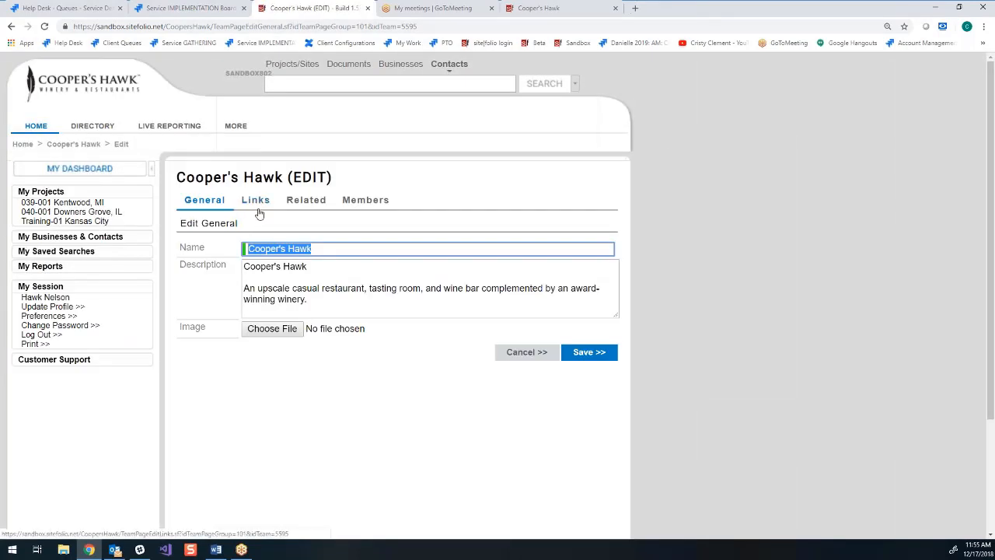
click(296, 278)
drag(244, 268, 375, 297)
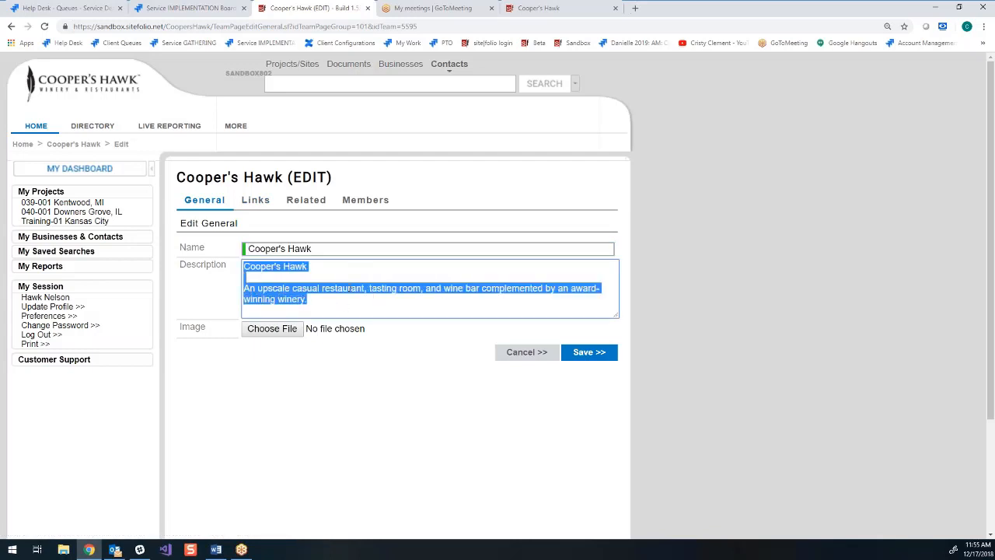
click(332, 306)
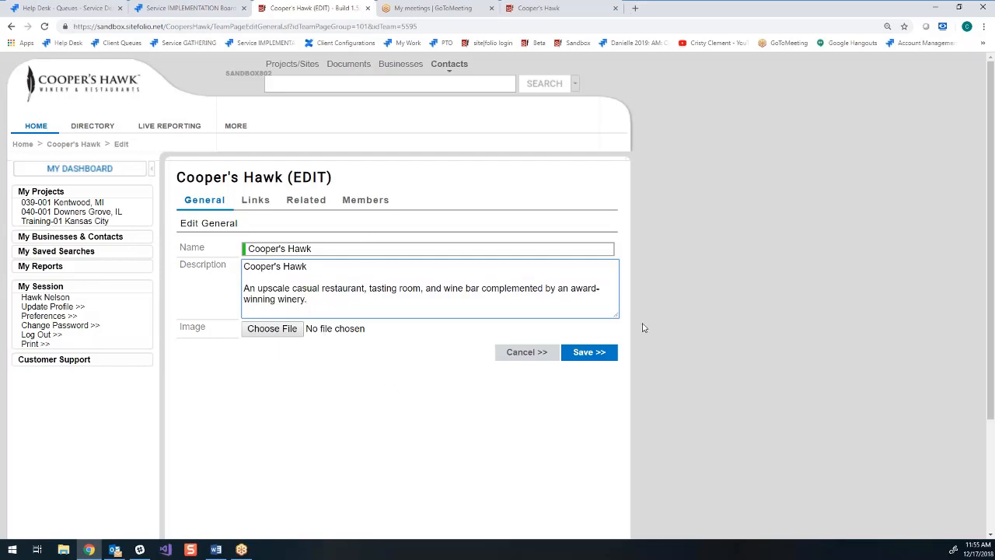
click(270, 332)
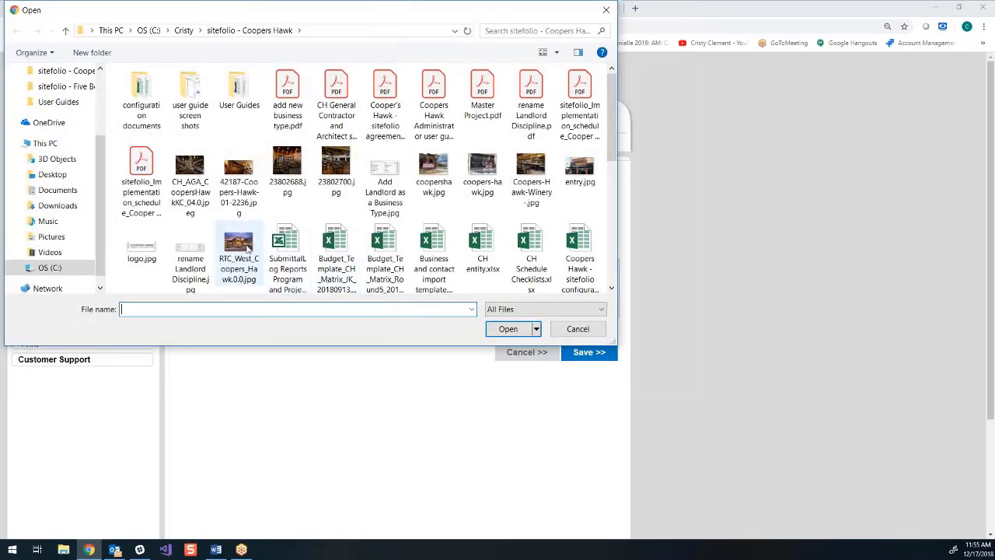
double_click(248, 248)
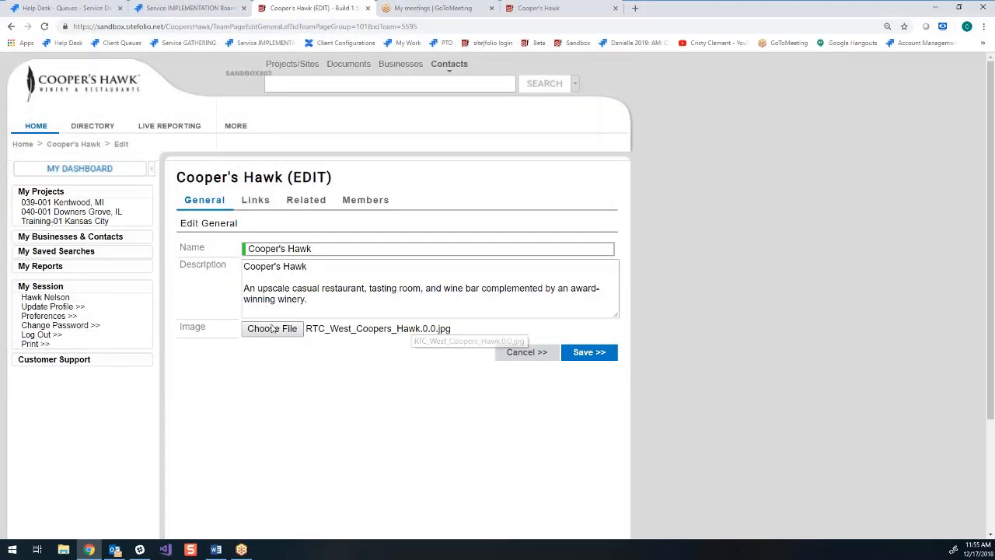
click(589, 351)
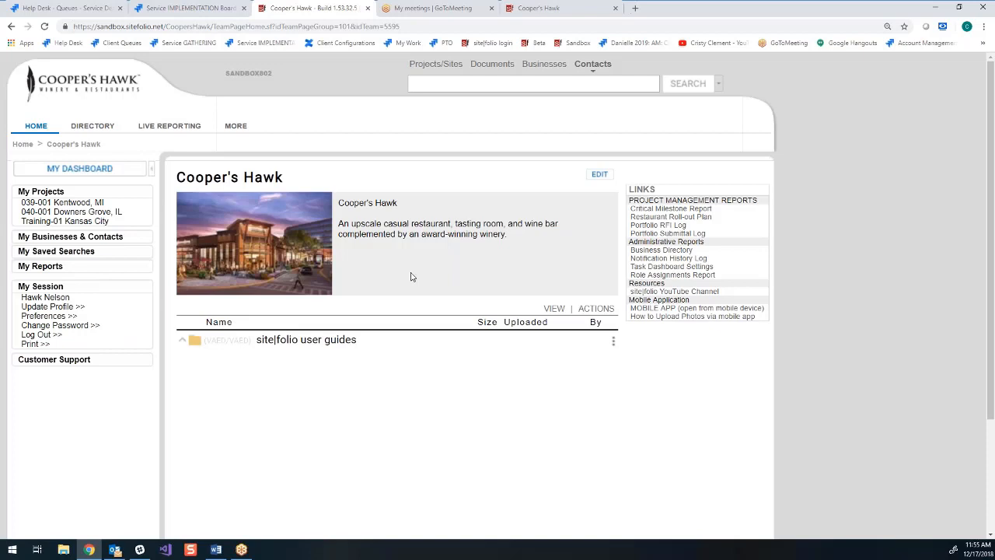
- Open the Cooper's Hawk home page links for editing and check the links on the live site's home page
click(602, 175)
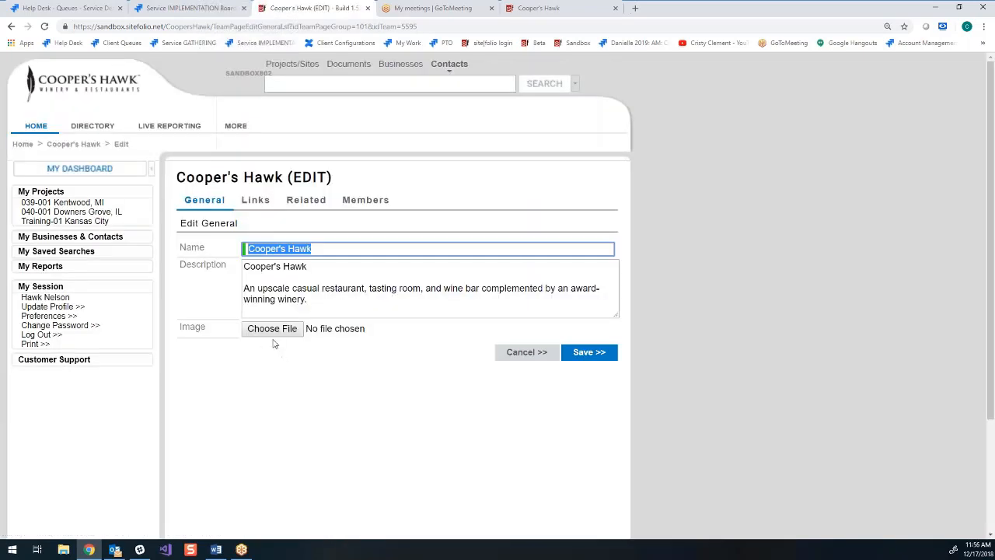
click(255, 201)
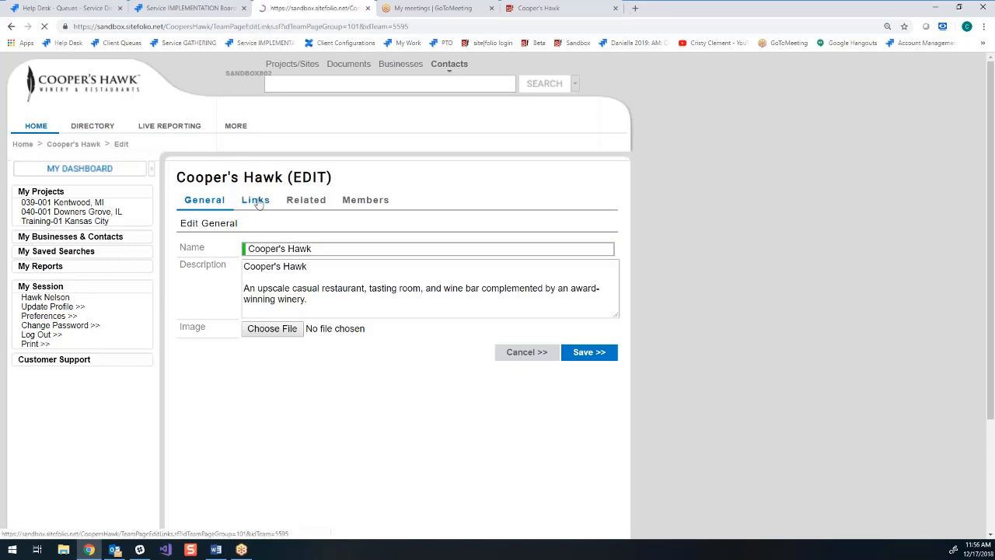
scroll(269, 275, down, 1)
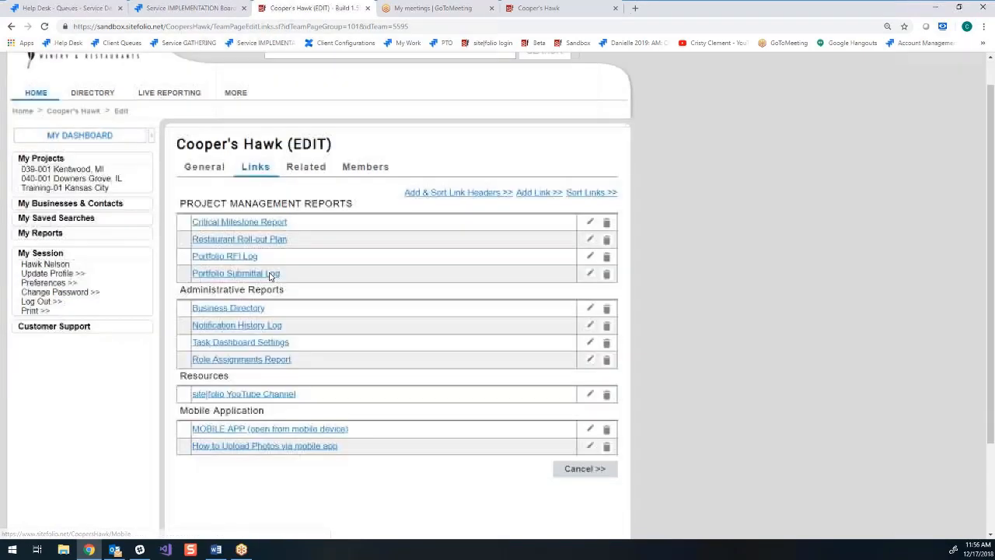
click(568, 8)
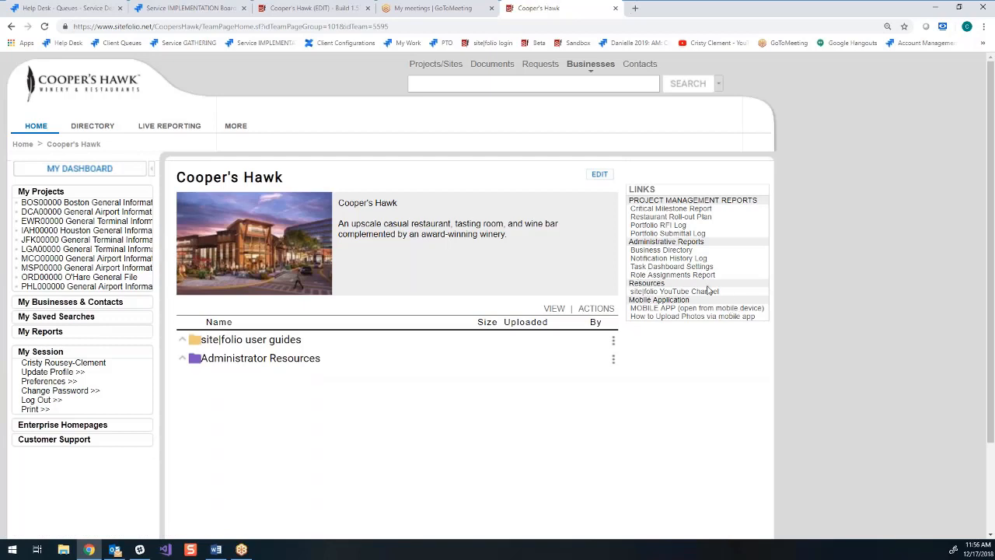
click(298, 9)
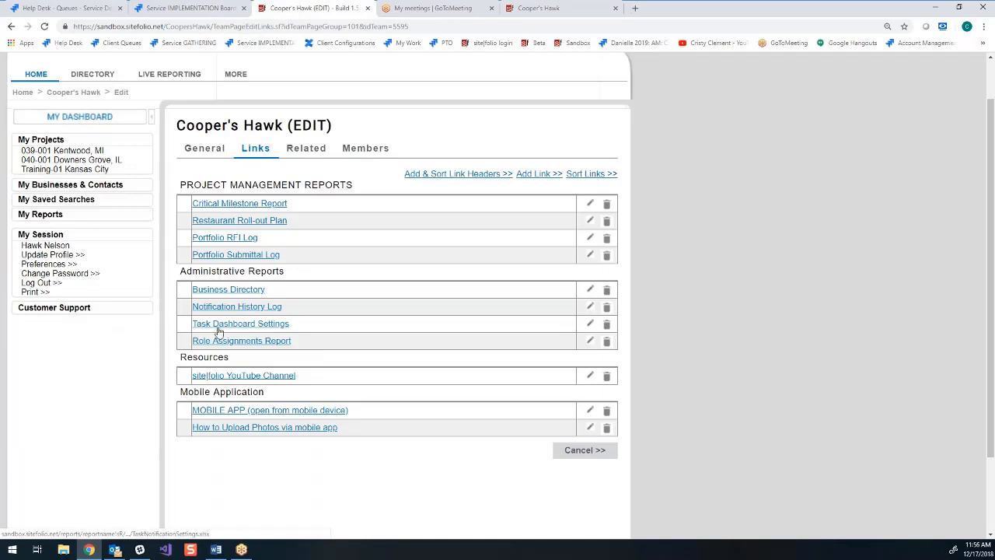
- Add a link header named Building Department Links above the existing headers and save it
click(461, 174)
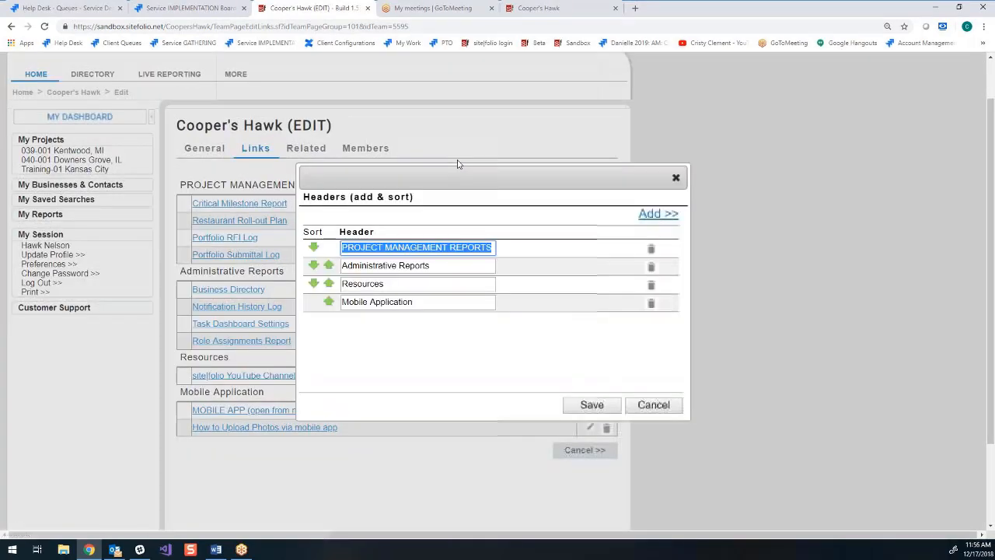
click(653, 216)
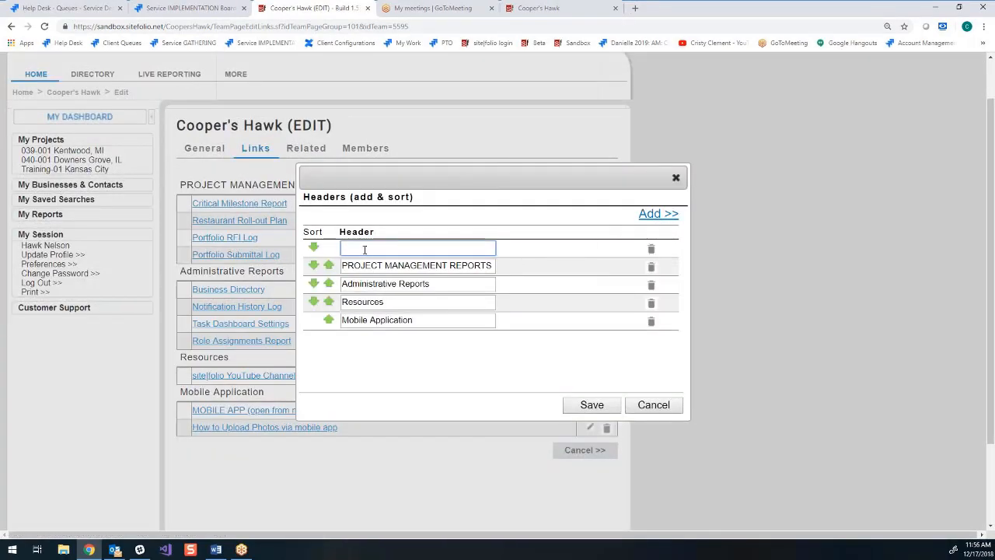
text(Building Department Links)
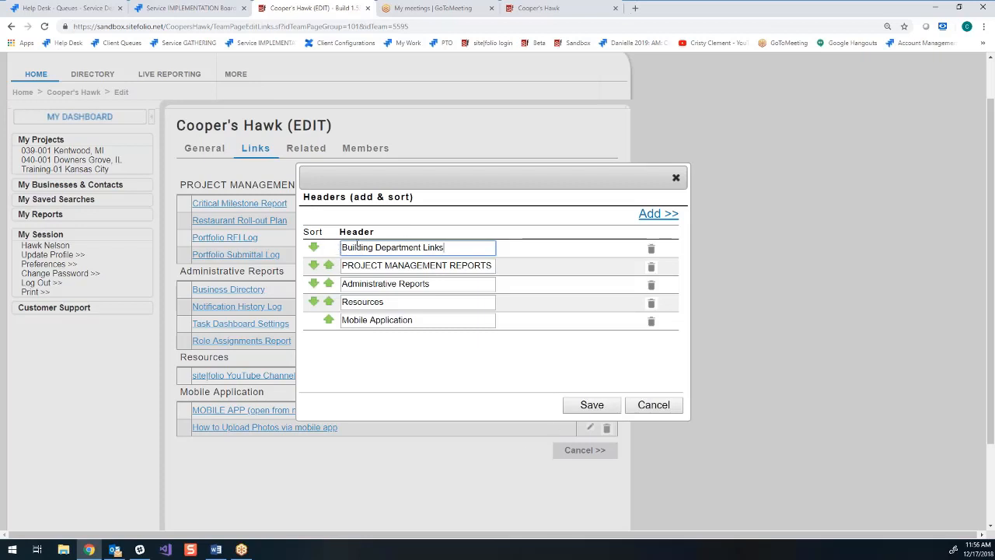
click(603, 407)
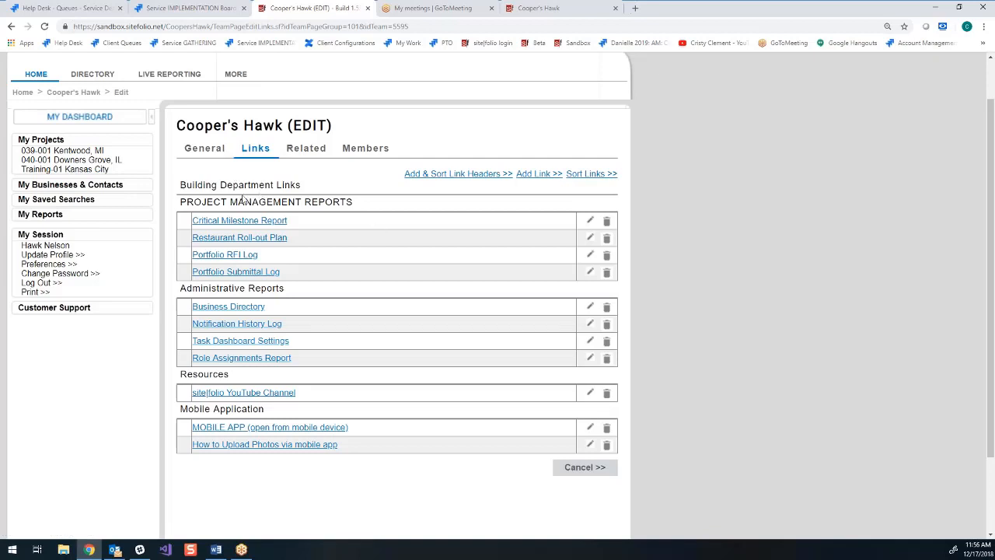
- Start a new direct link named Chicago BD under the Building Department Links header, set to open in a new window
click(534, 178)
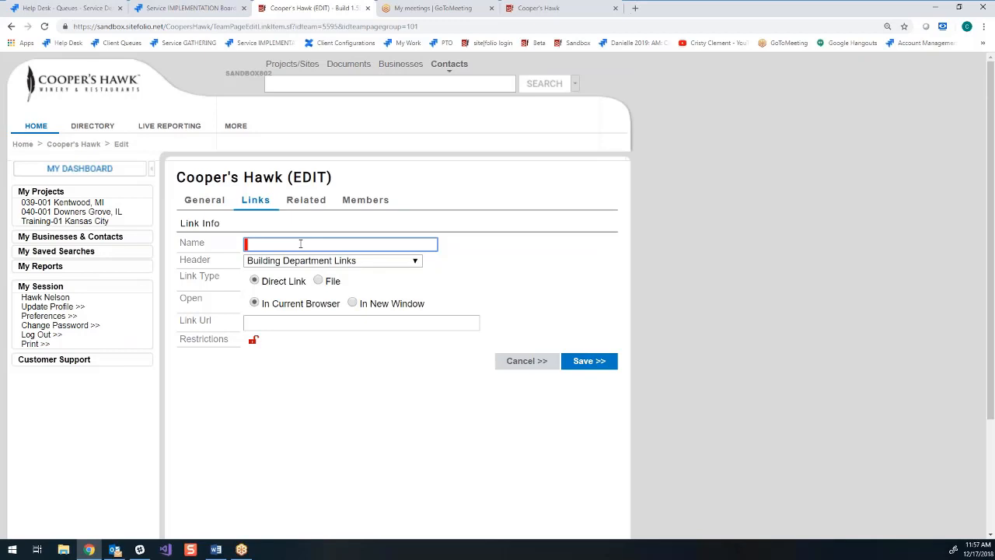
text(Chicago BD)
key(Tab)
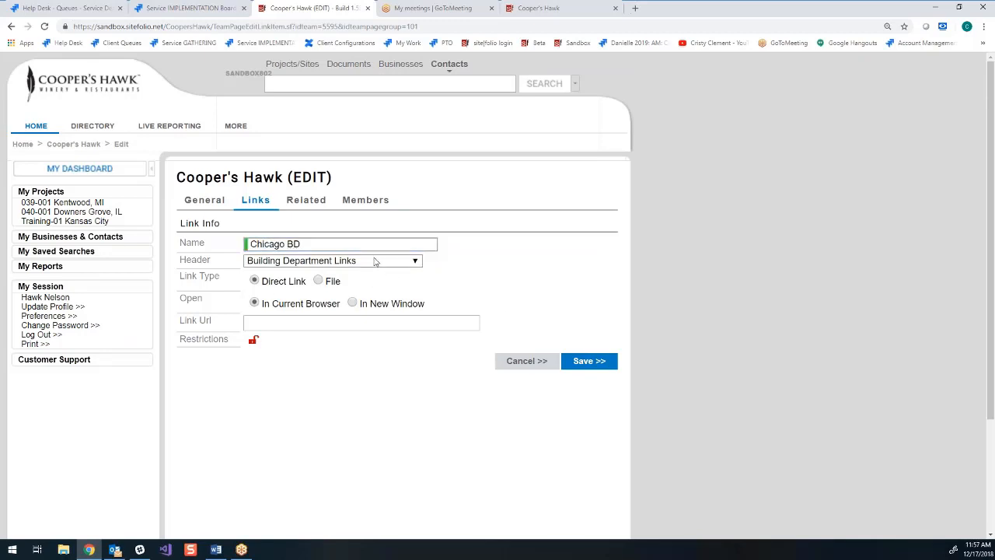
click(374, 262)
click(340, 277)
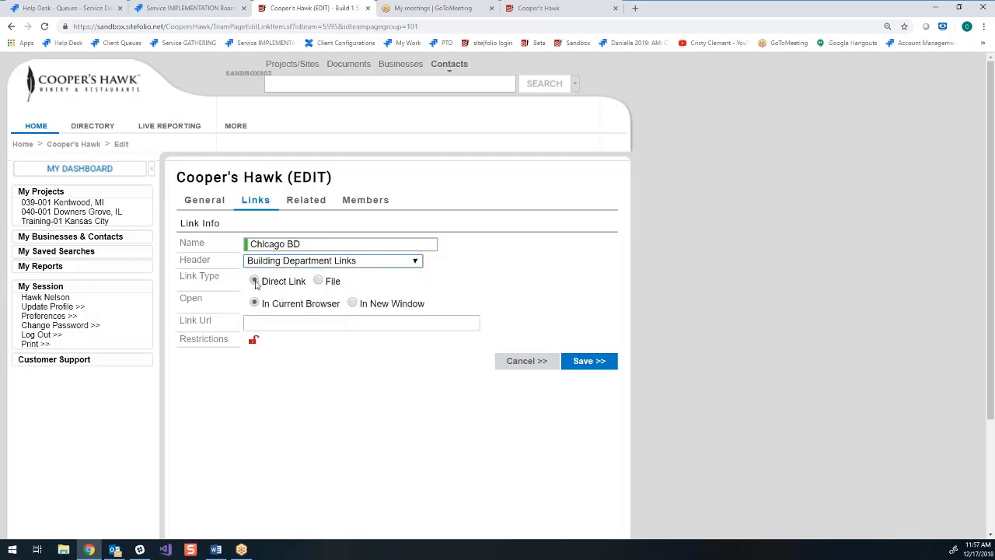
click(319, 281)
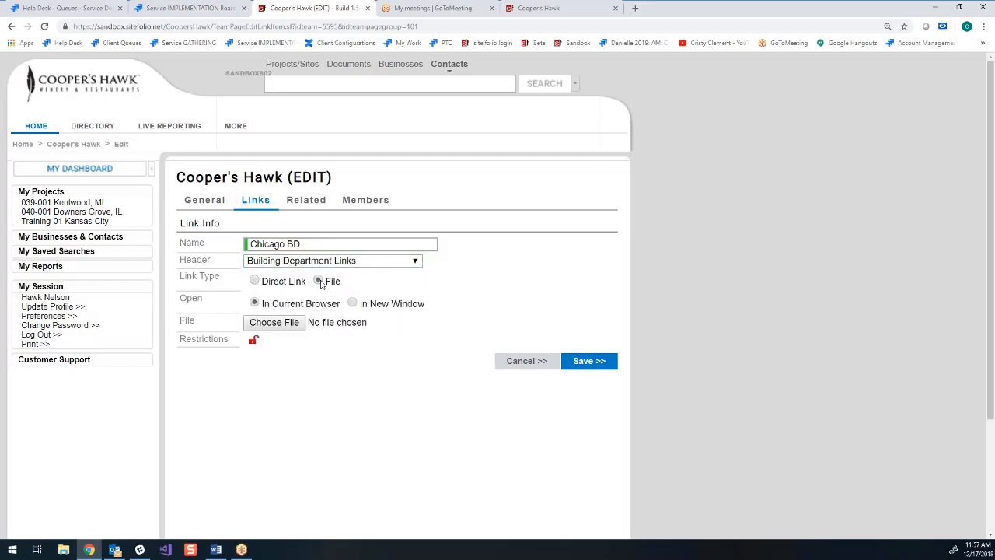
click(256, 282)
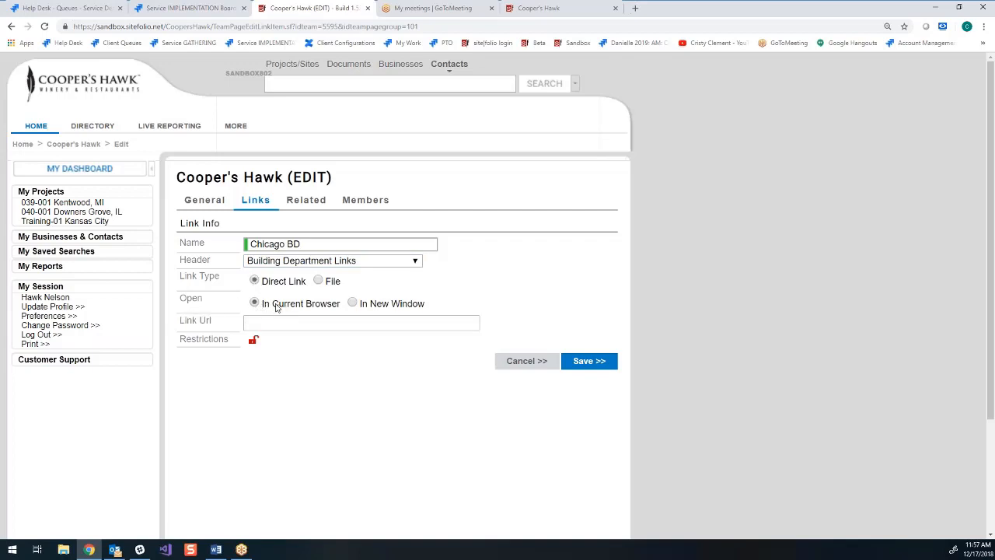
click(352, 304)
- Copy the web address of the City of Chicago Buildings page into the Chicago BD link's URL and save the link
click(635, 8)
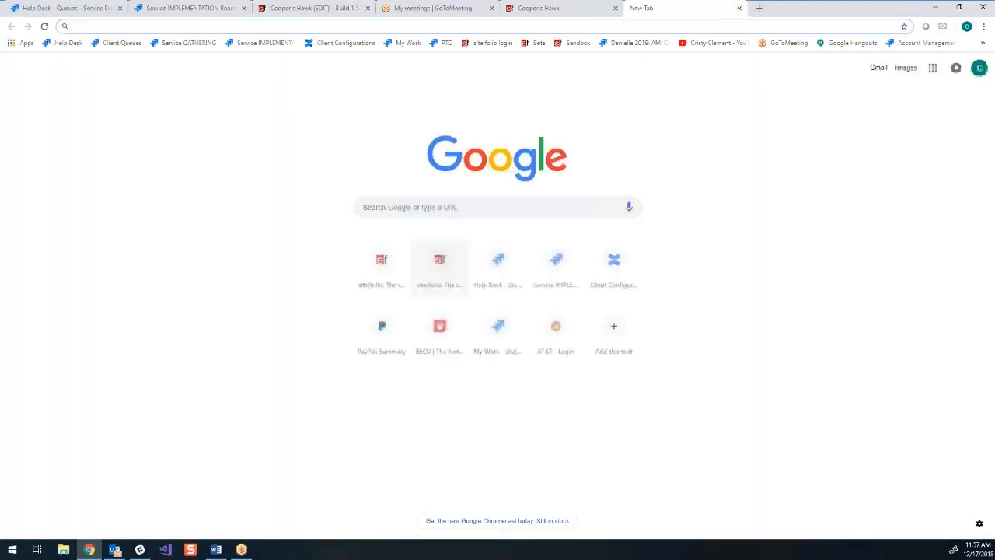
click(419, 207)
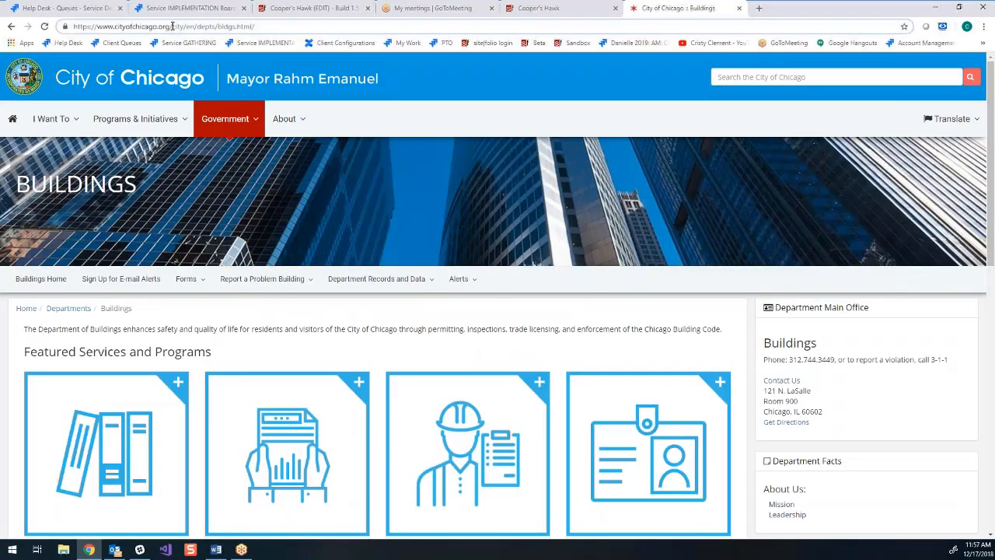
click(172, 26)
right_click(172, 26)
click(210, 81)
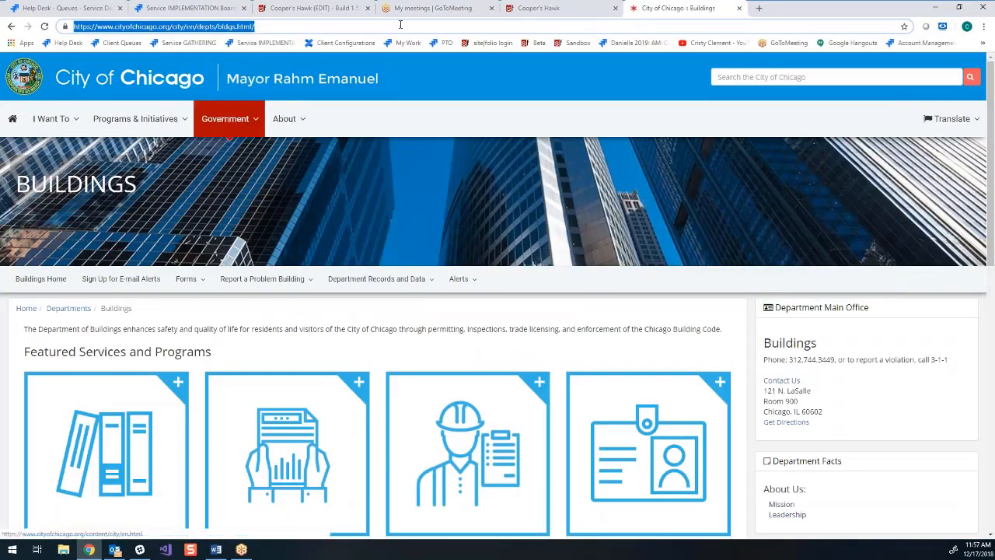
click(311, 8)
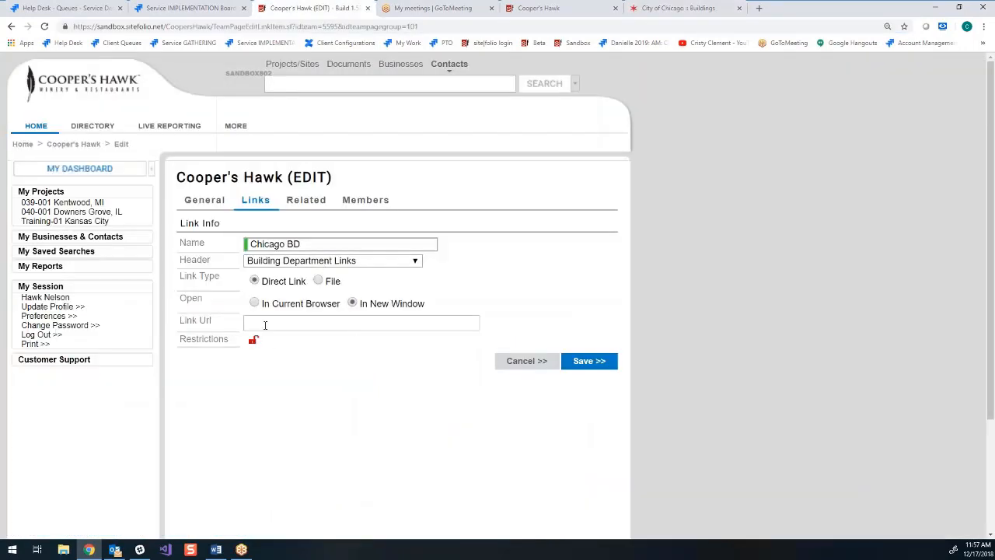
right_click(265, 325)
click(317, 405)
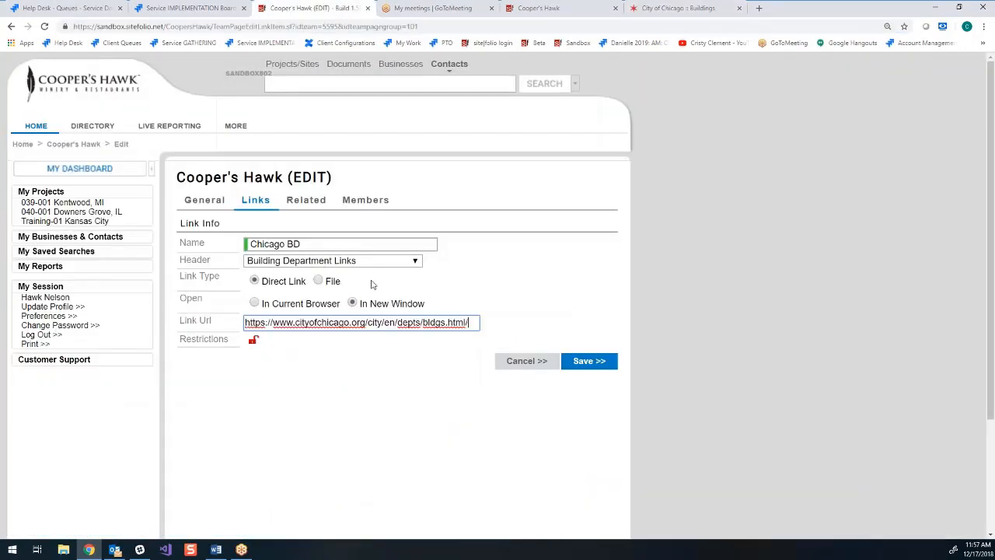
click(593, 370)
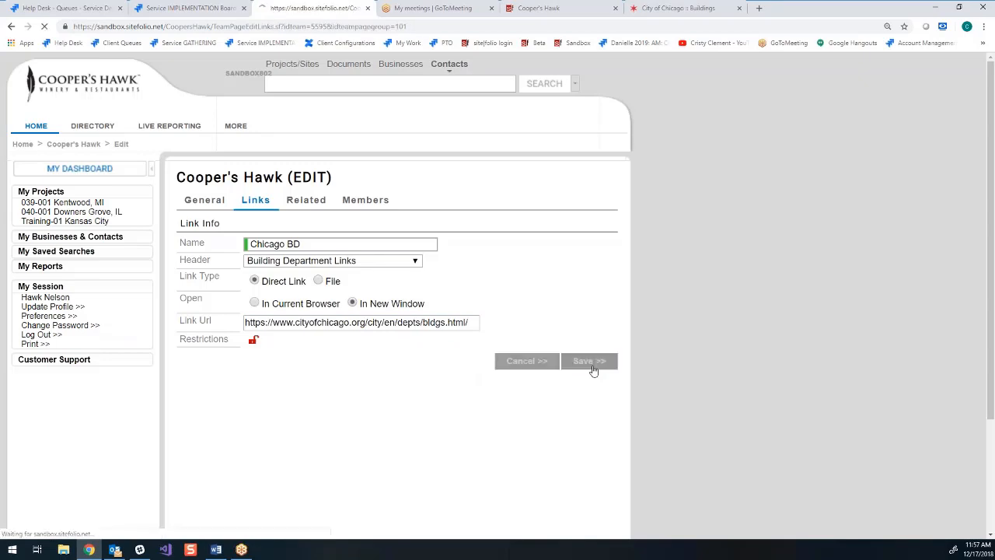
- Sort the links so that Upcoming Openings comes first under PROJECT MANAGEMENT REPORTS, and save the order
click(590, 224)
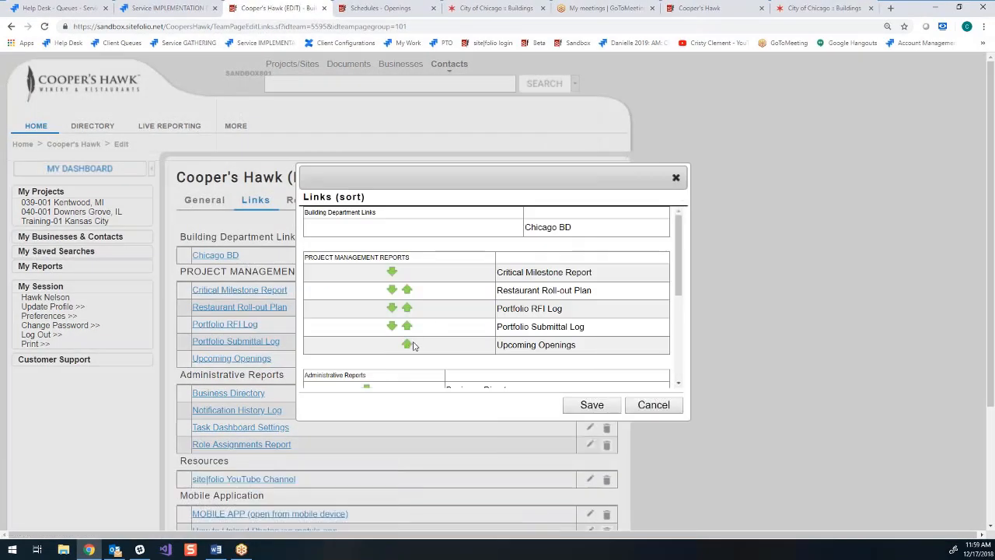
click(408, 346)
click(409, 328)
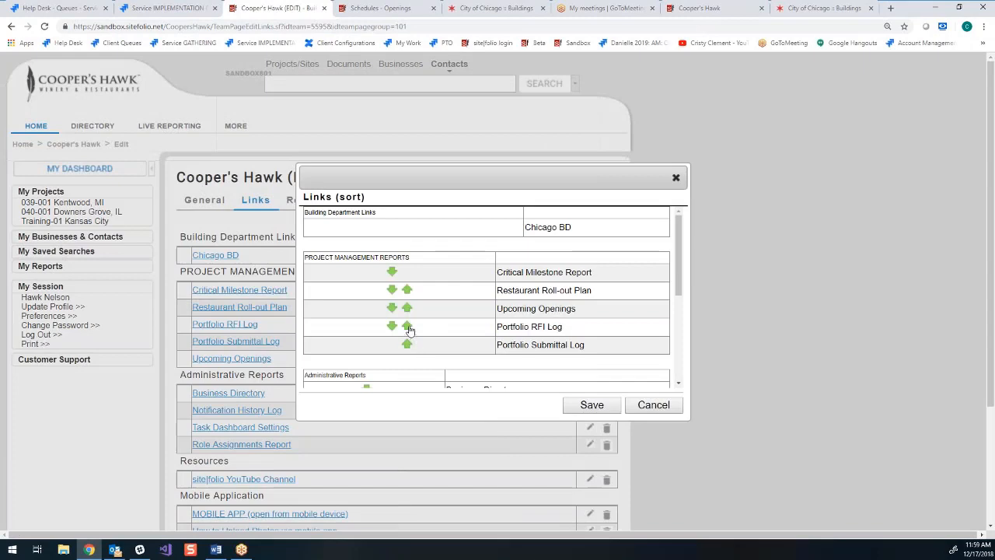
click(409, 309)
click(408, 290)
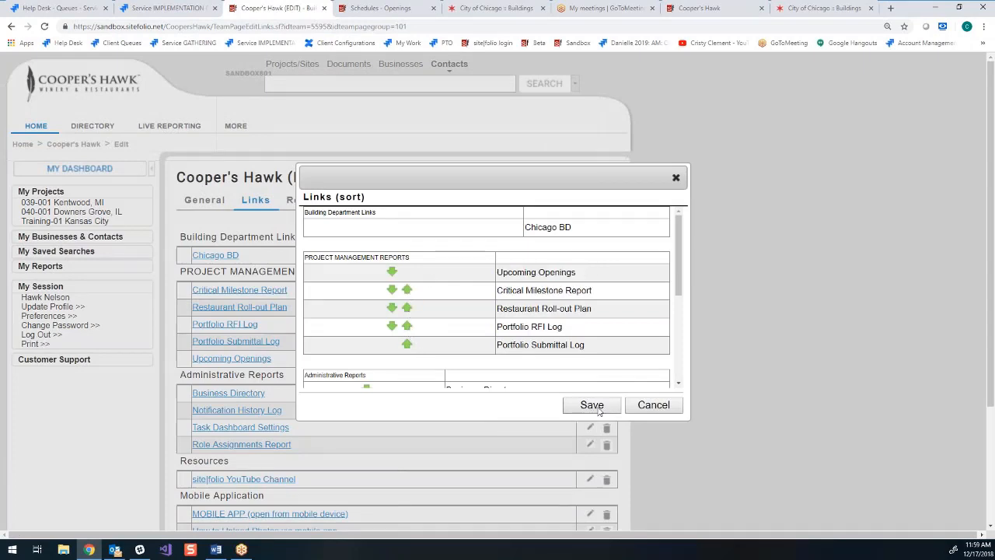
click(591, 405)
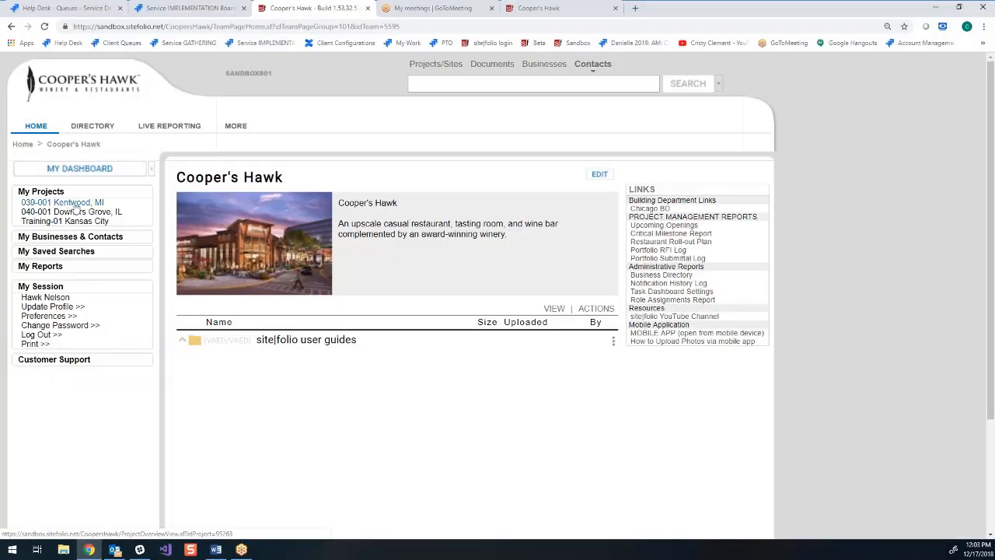
- Open the 039-001 Kentwood, MI project and run a project search for it
click(76, 204)
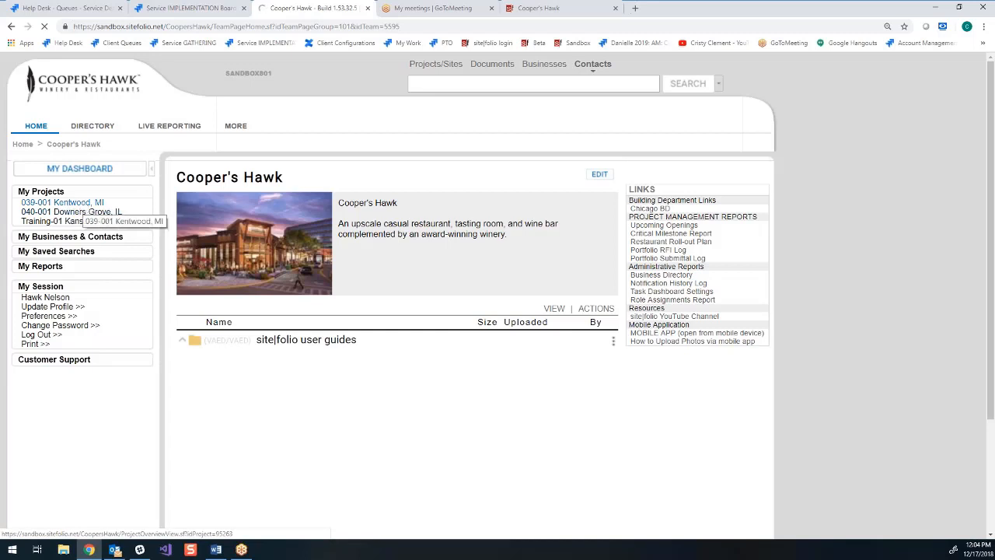
key(Return)
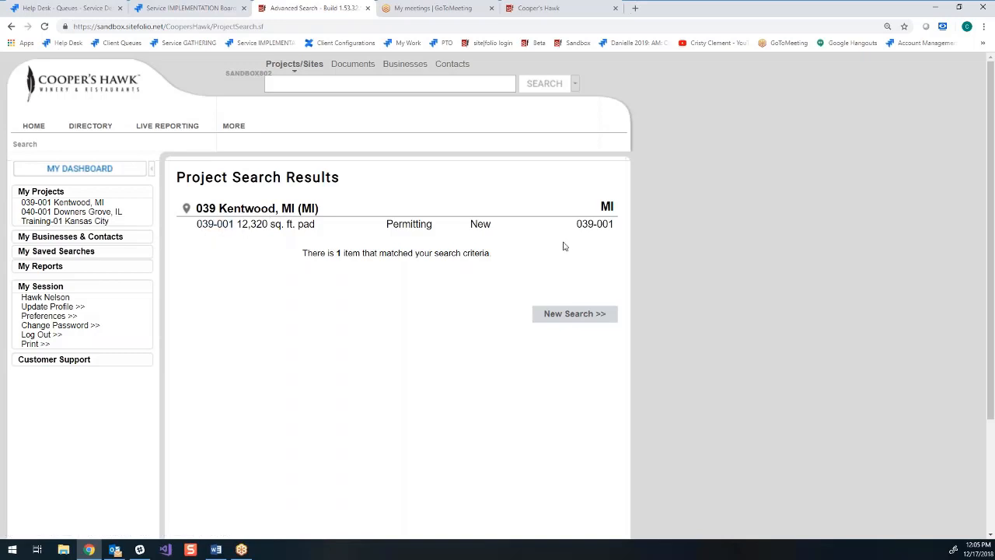
- Open Site & Project Setup in Administration and search for existing sites in Arkansas, United States
click(232, 131)
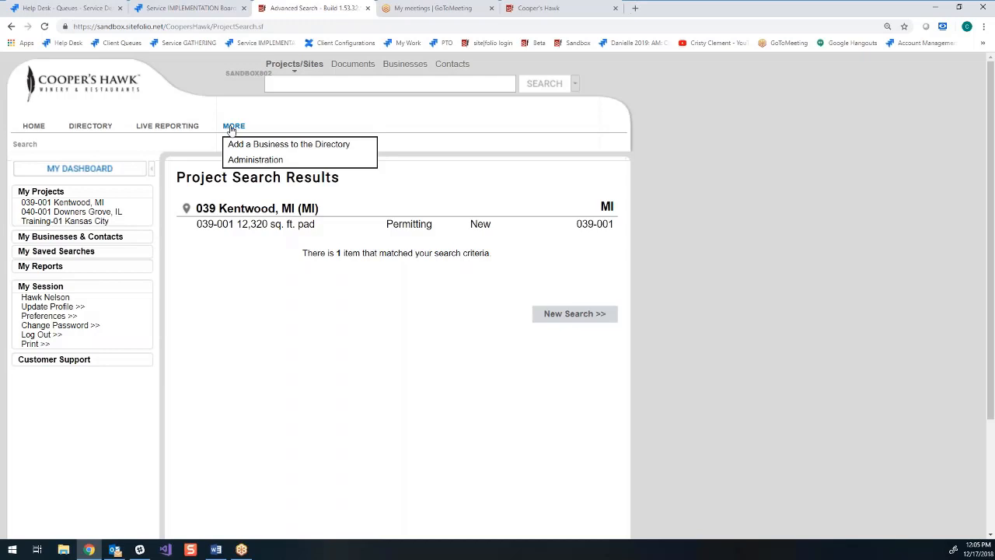
click(255, 162)
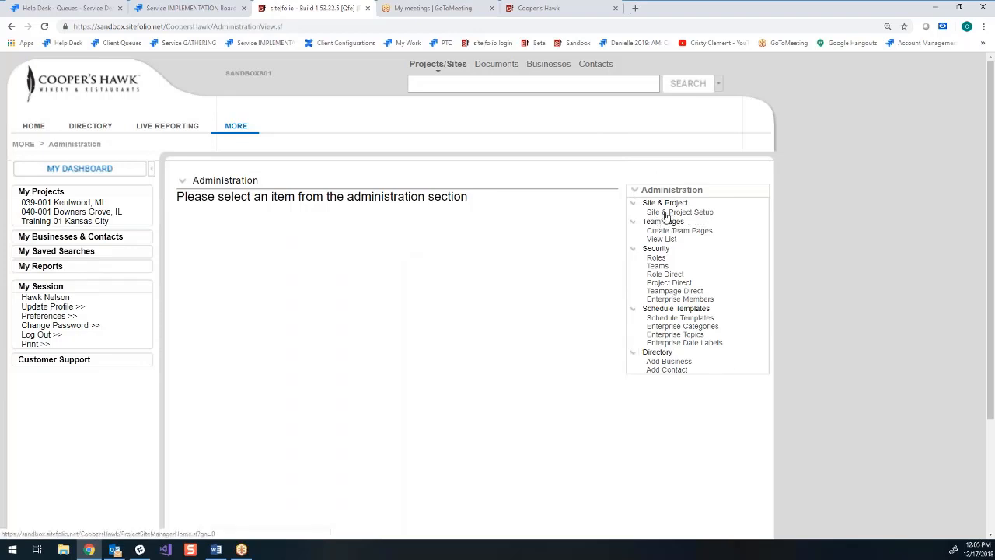
click(695, 213)
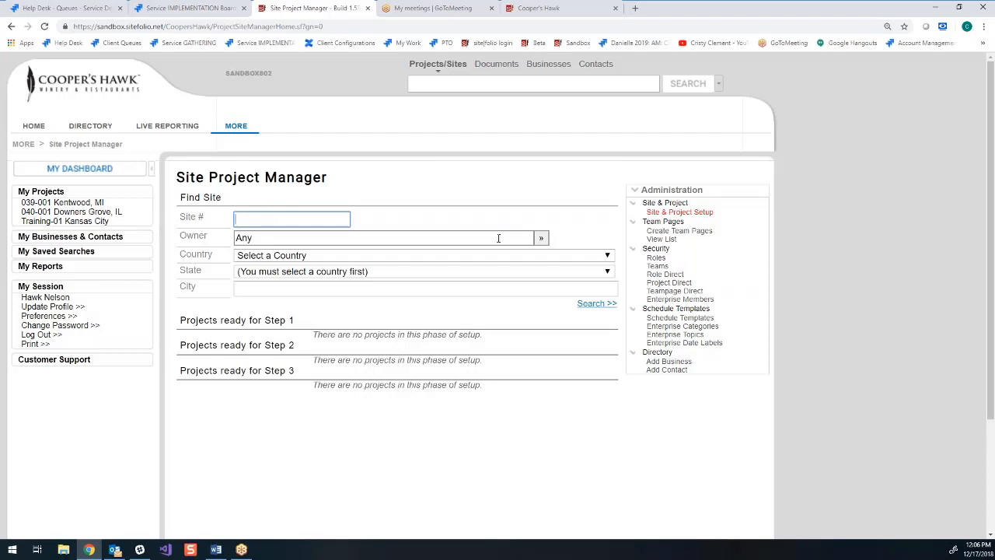
click(542, 238)
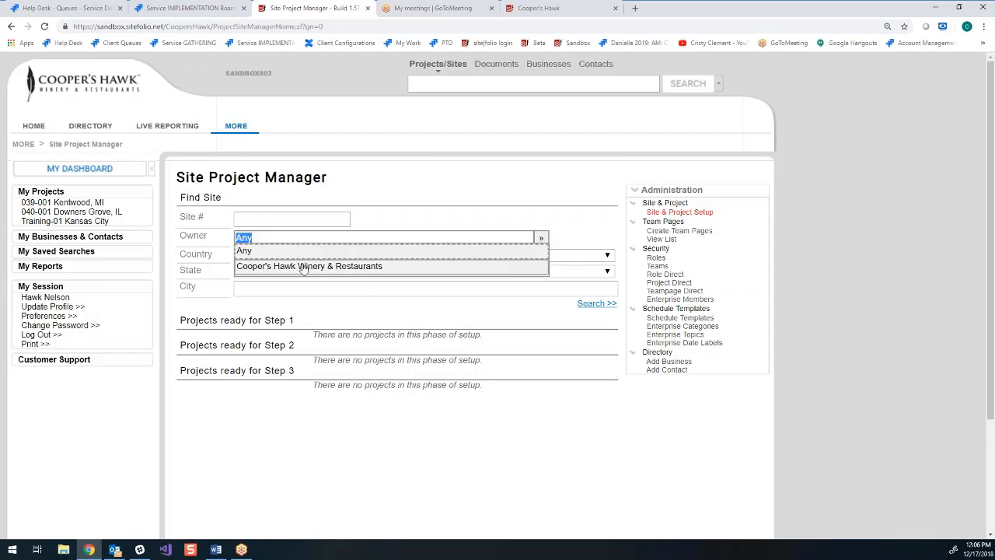
click(457, 199)
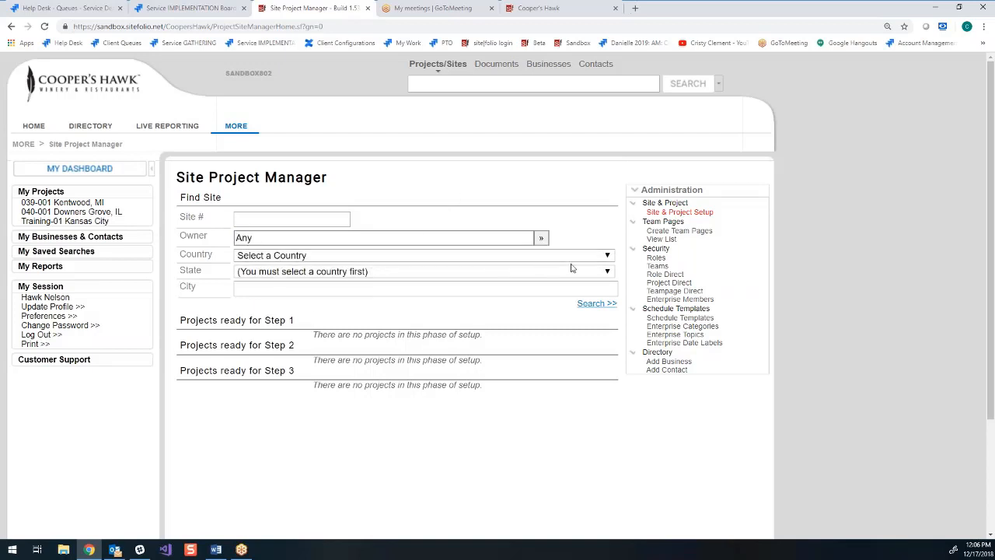
click(609, 259)
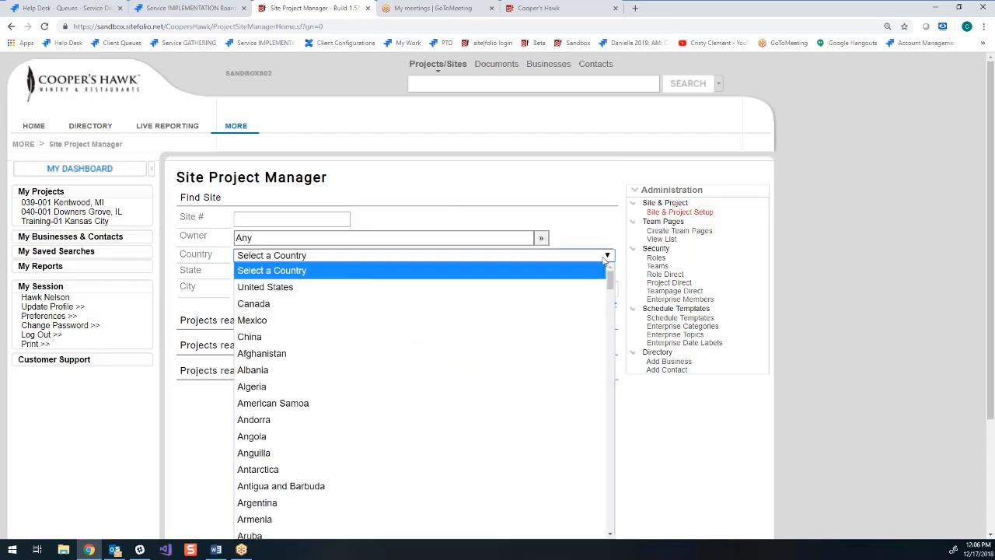
click(311, 284)
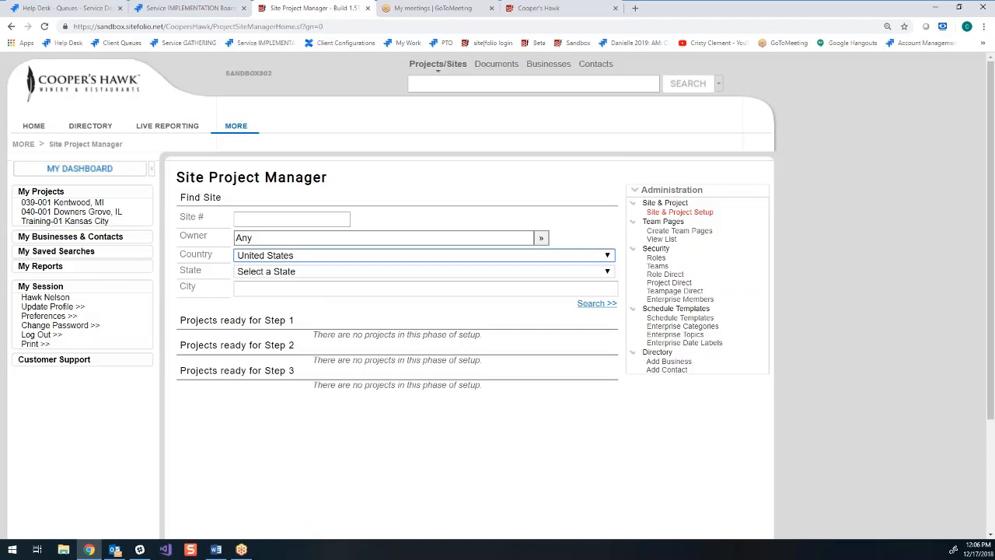
click(604, 273)
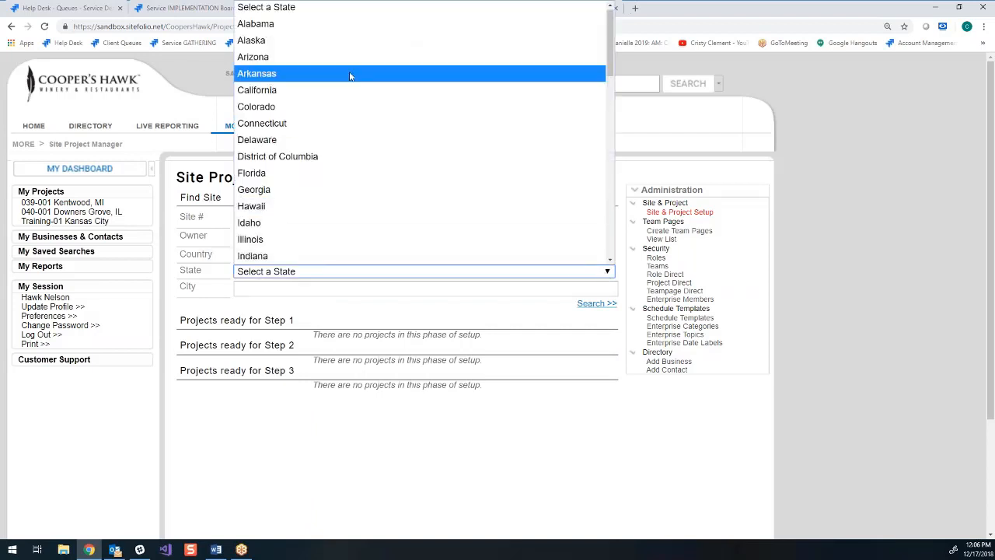
click(352, 75)
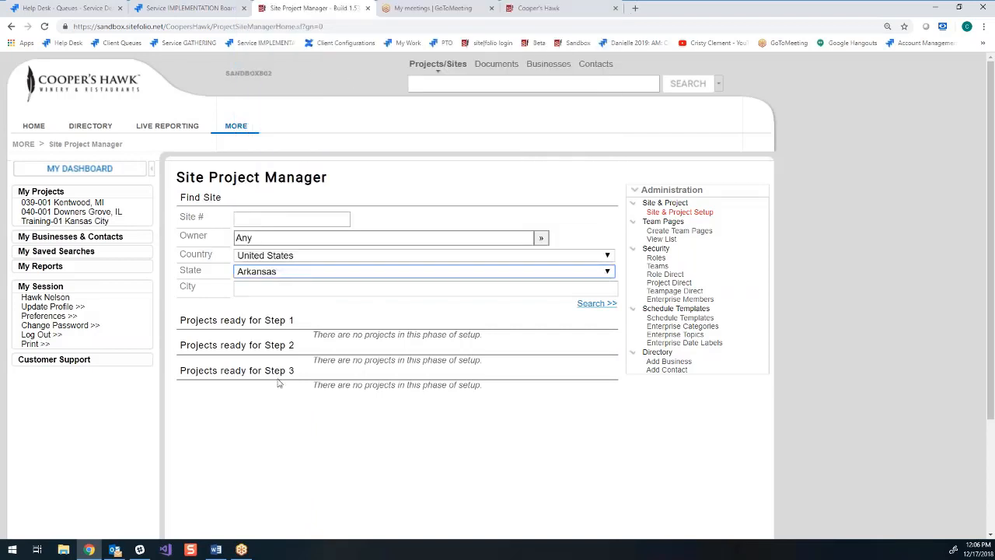
click(595, 307)
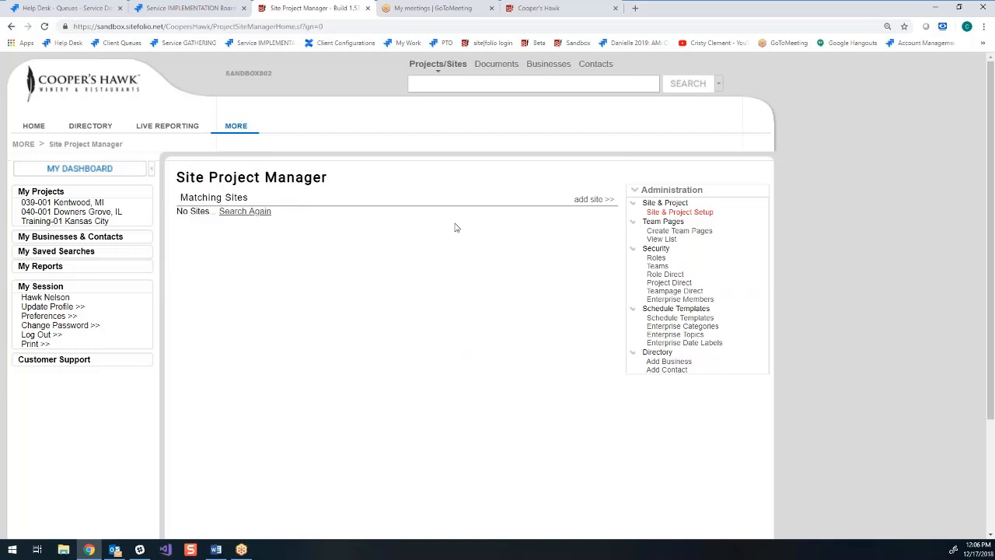
- Add a site with restaurant number T045 and name Bentonville, AR, and fill in its street address, city and zip
click(601, 204)
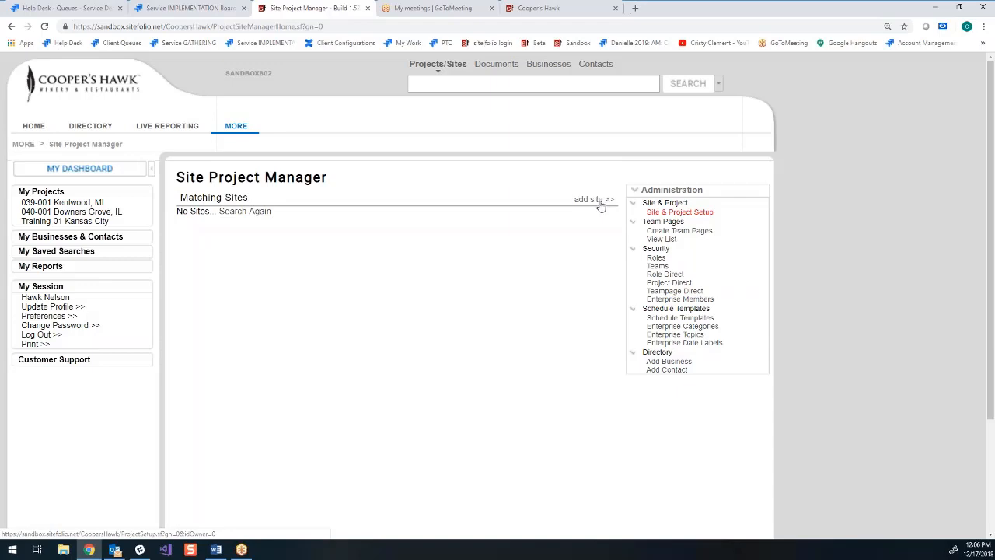
click(537, 231)
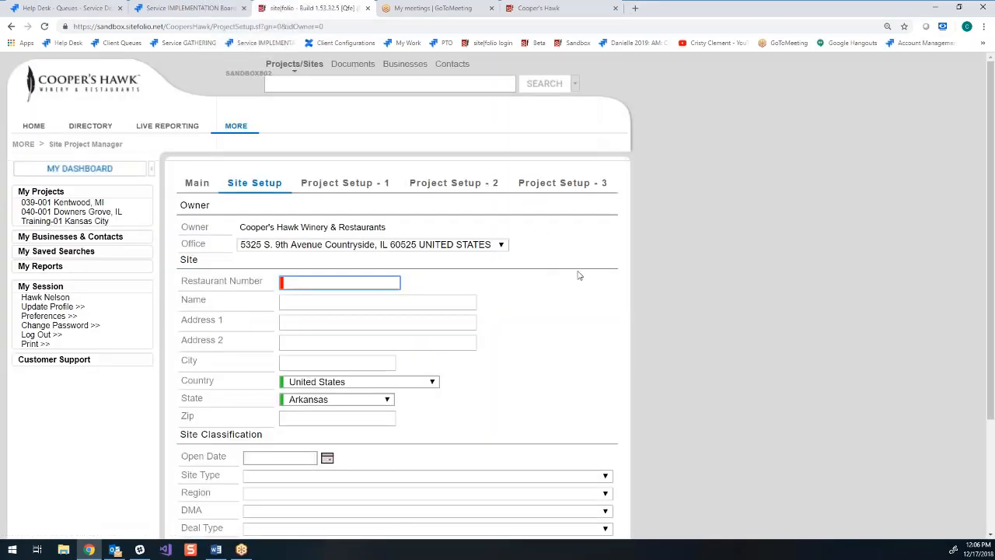
scroll(577, 278, down, 1)
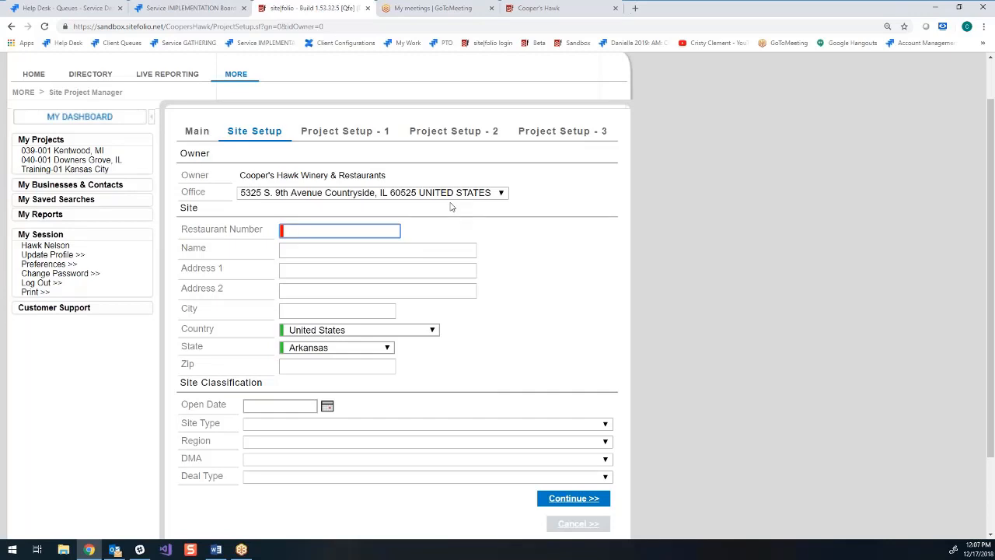
text(WA)
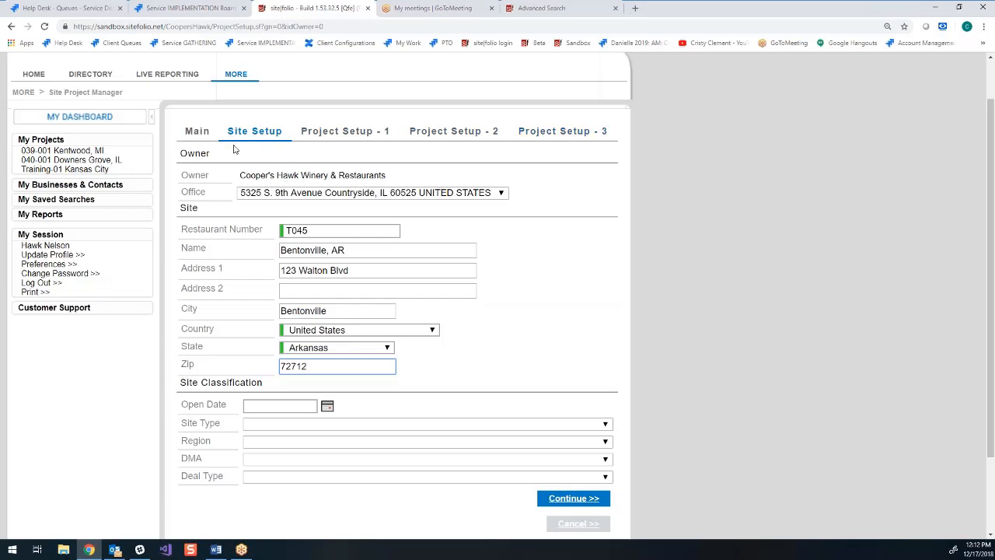
- Classify the Bentonville site with site type Inline and region Southeast
scroll(235, 140, down, 1)
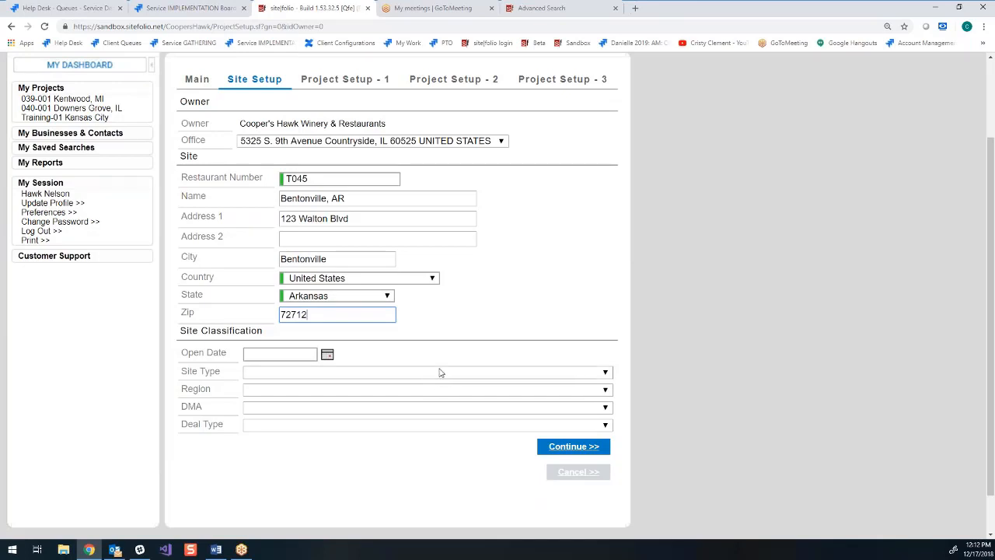
click(308, 377)
click(384, 488)
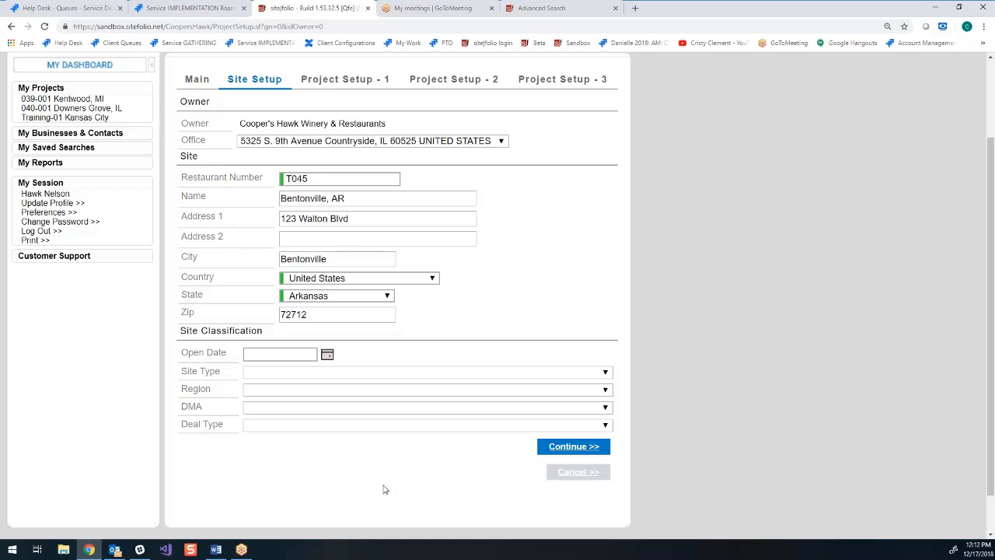
click(605, 373)
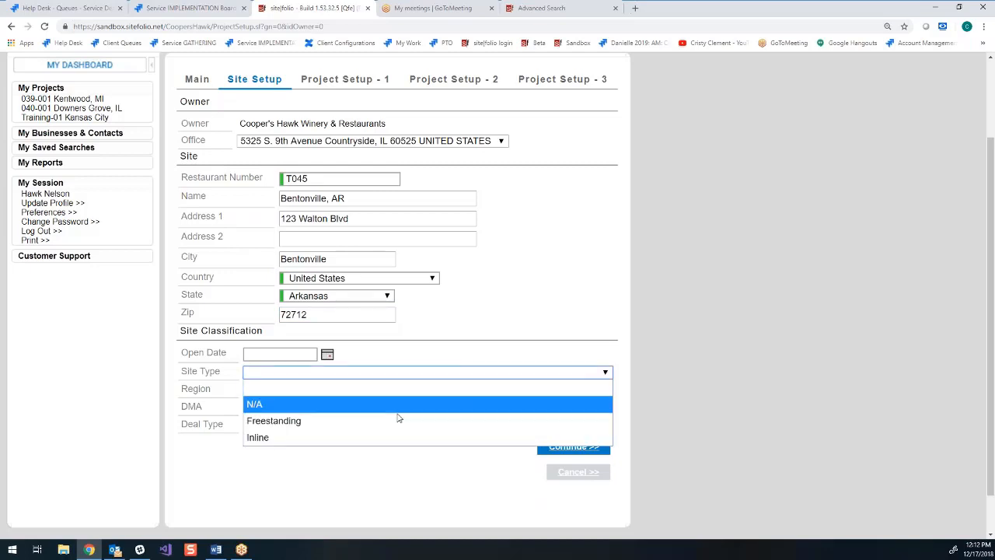
click(337, 437)
click(311, 390)
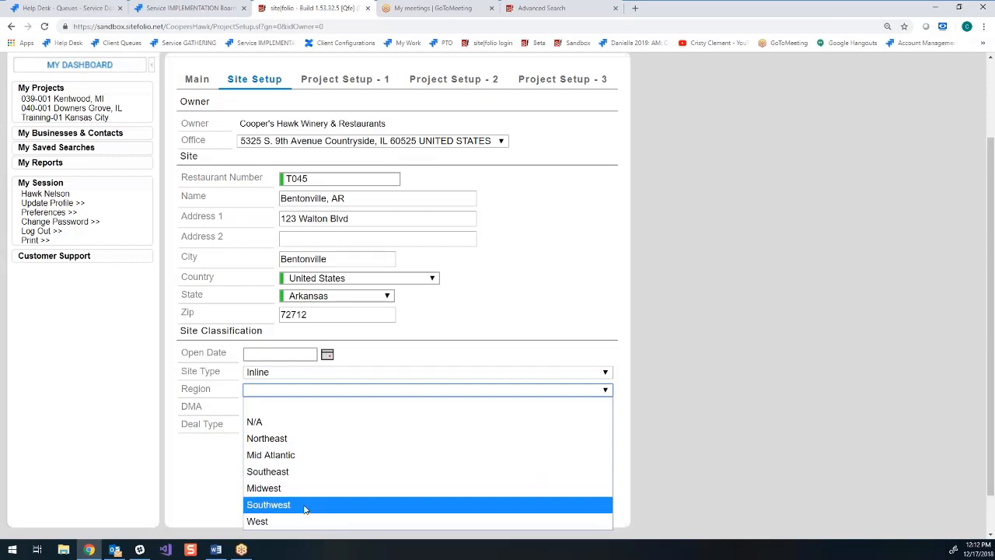
click(306, 472)
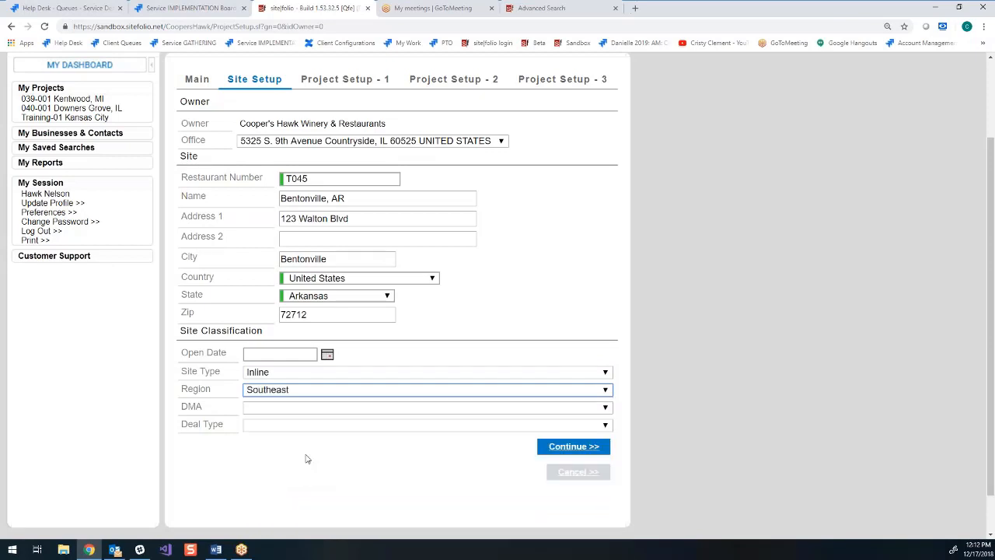
- Check the DMA and Deal Type options, leave both blank, and continue to the first project setup stage
click(290, 411)
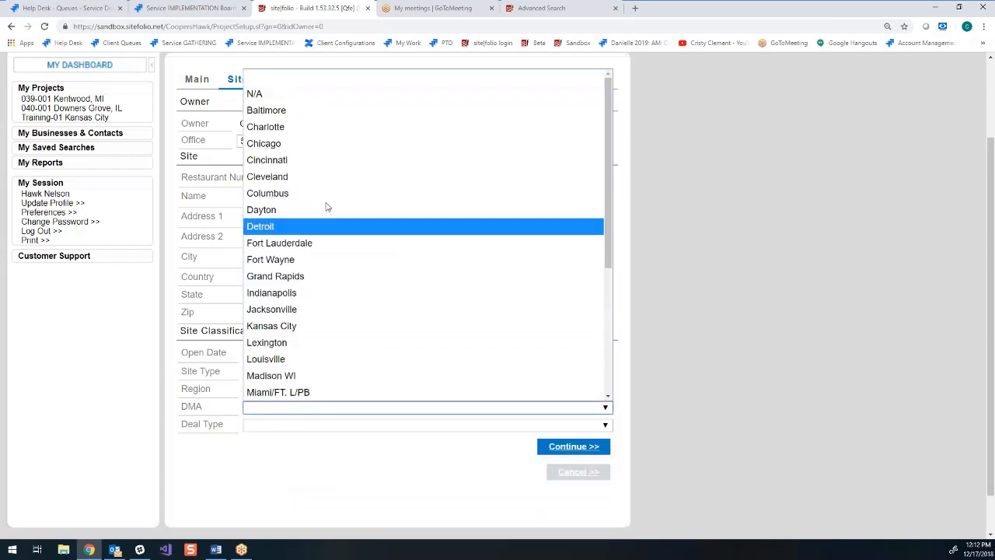
scroll(361, 333, down, 5)
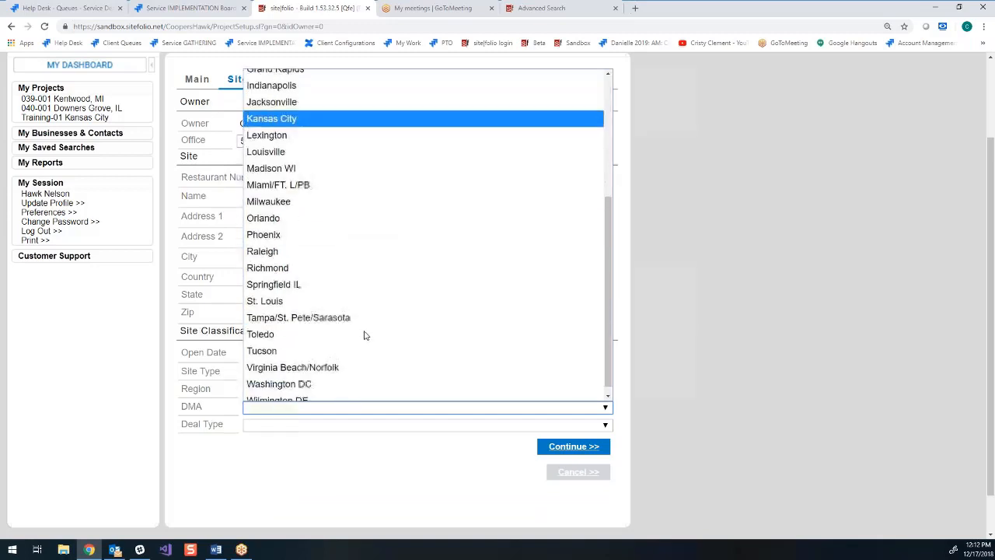
scroll(342, 257, down, 1)
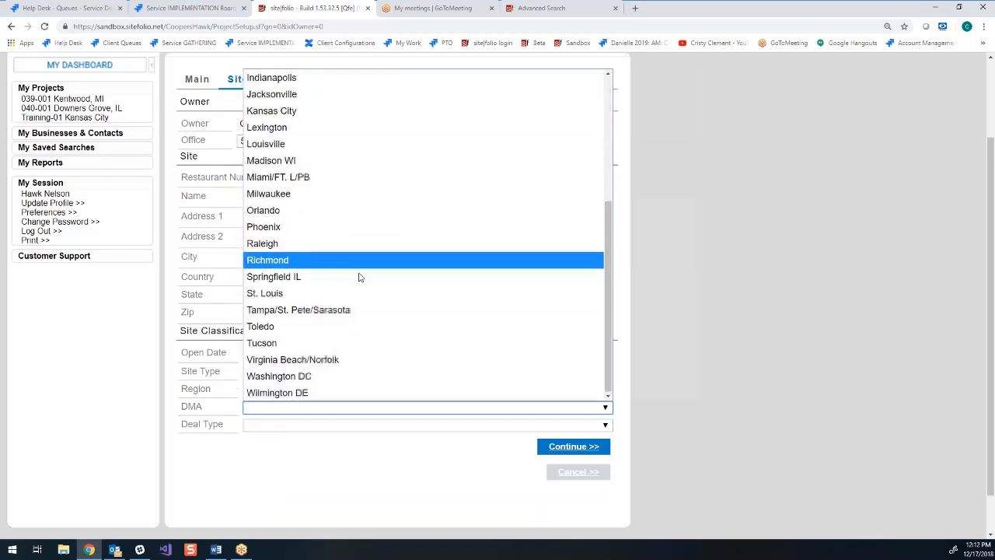
click(736, 205)
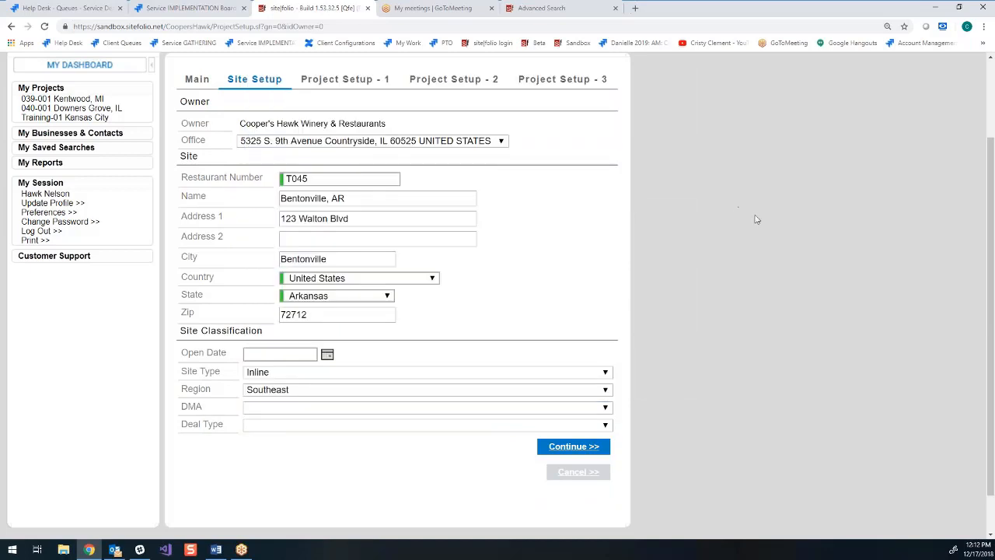
click(286, 430)
click(775, 432)
click(585, 446)
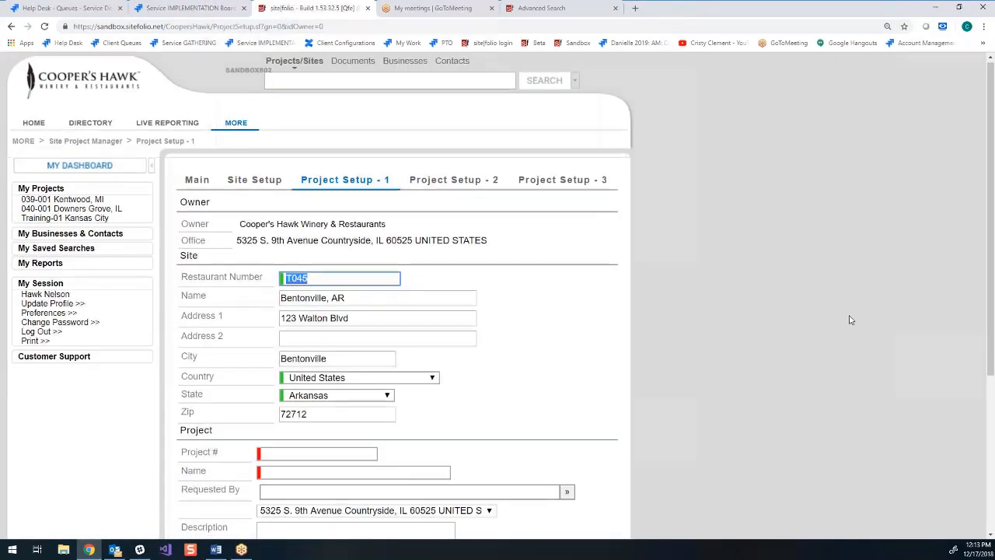
- Enter T045-001 as the project number and New Rest as the project name
scroll(850, 320, down, 1)
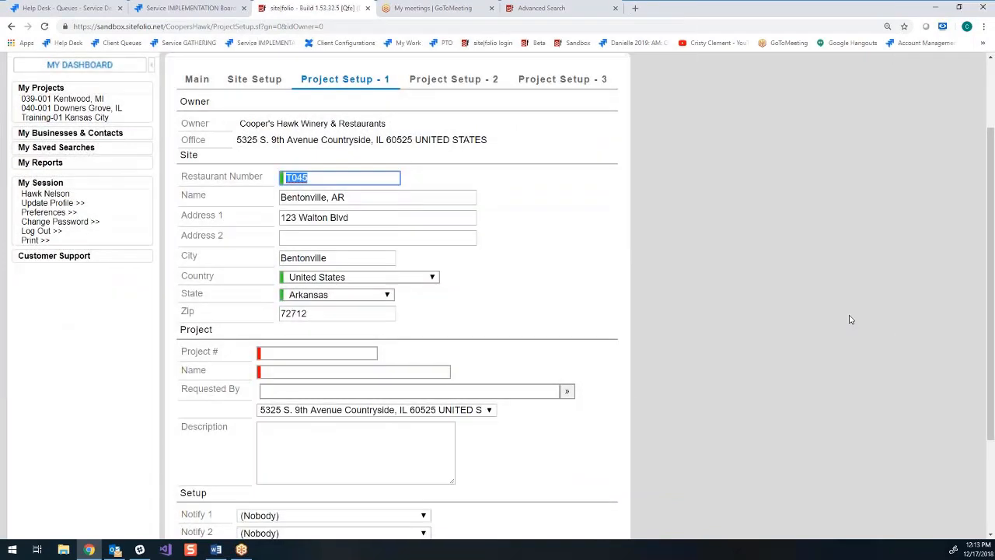
click(309, 351)
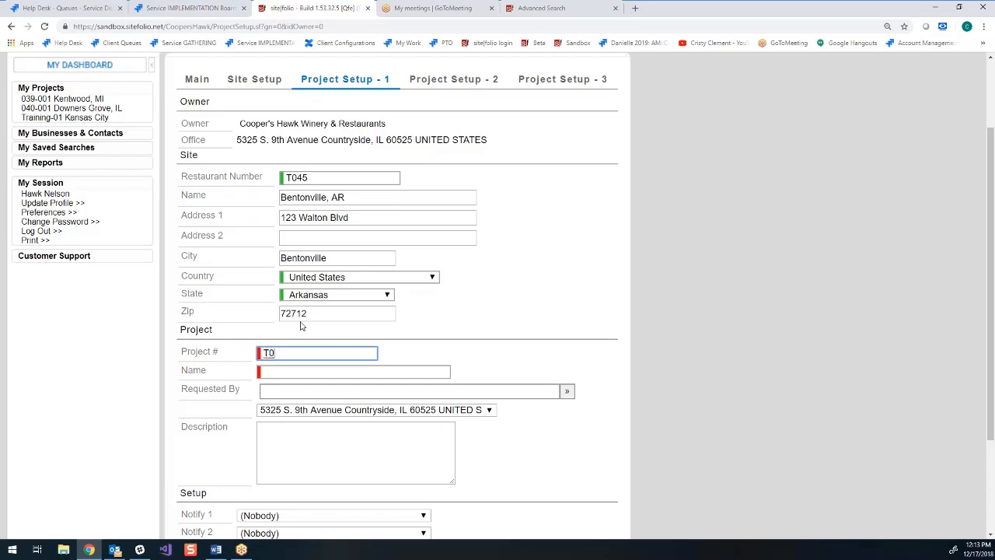
text(T045-001)
click(276, 374)
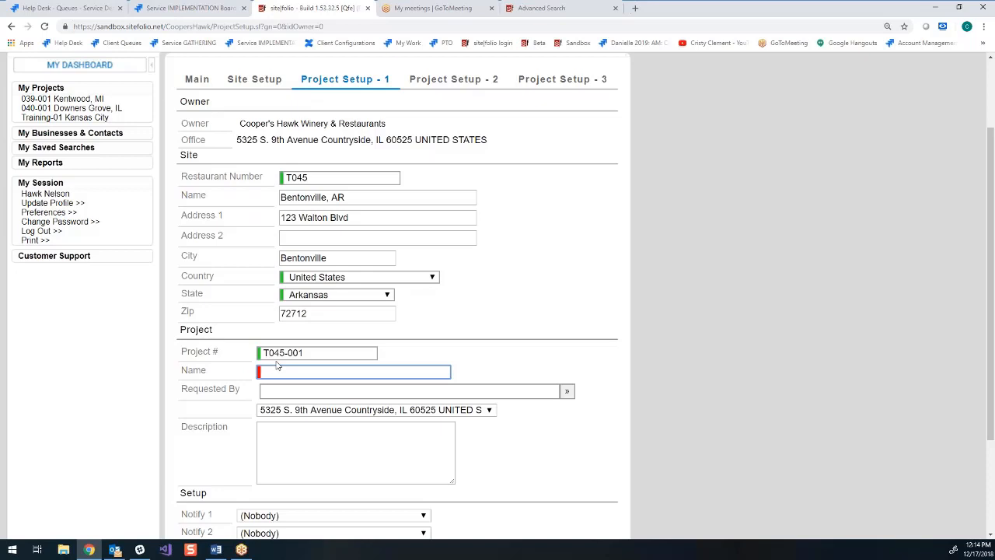
text(New Rest)
- Choose the requesting contact for the project and enter the description "type your project description in here"
click(566, 391)
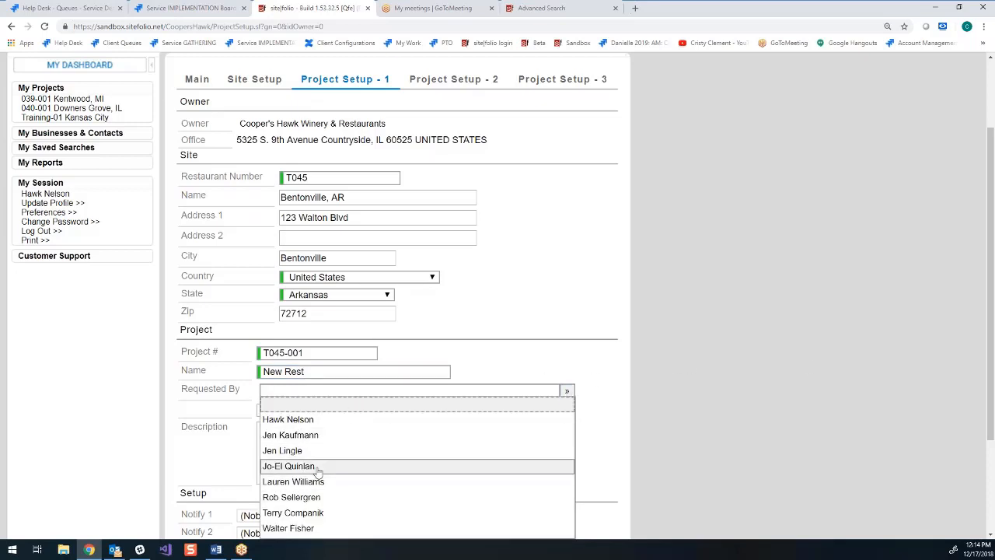
click(820, 390)
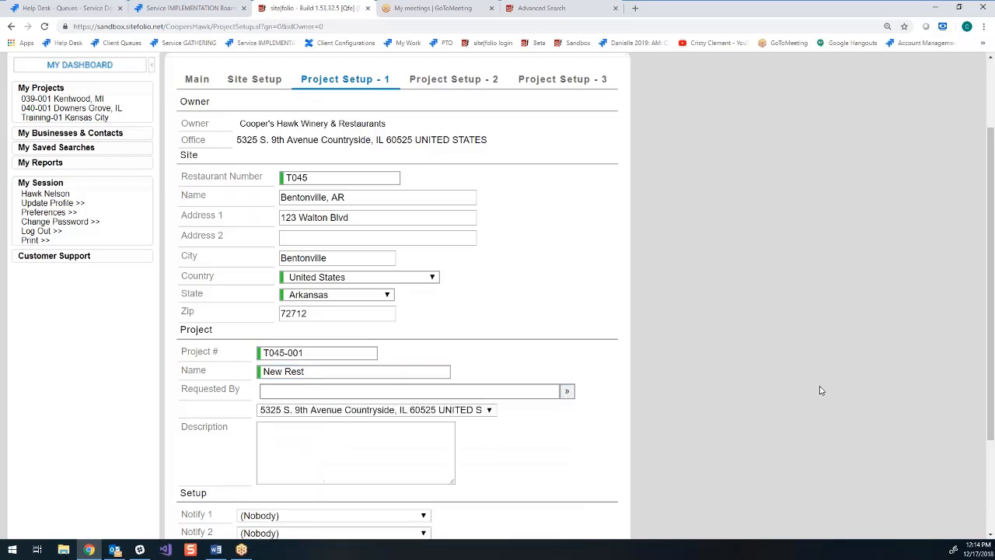
click(567, 391)
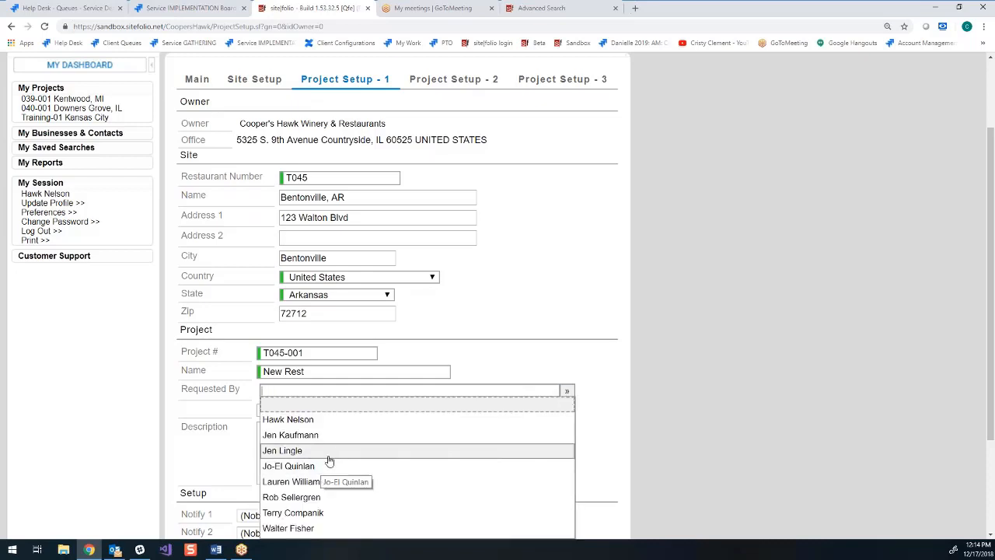
click(340, 436)
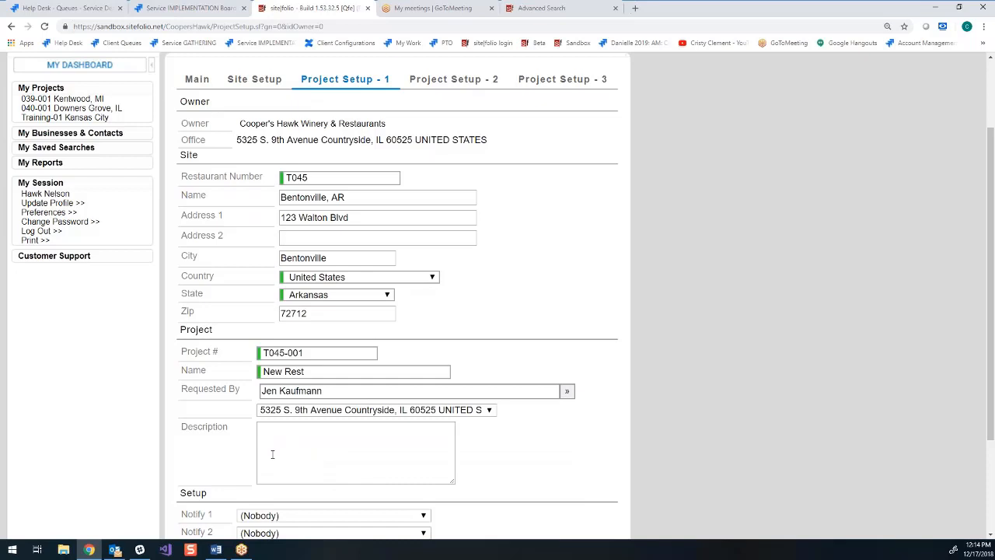
click(326, 455)
scroll(327, 451, down, 2)
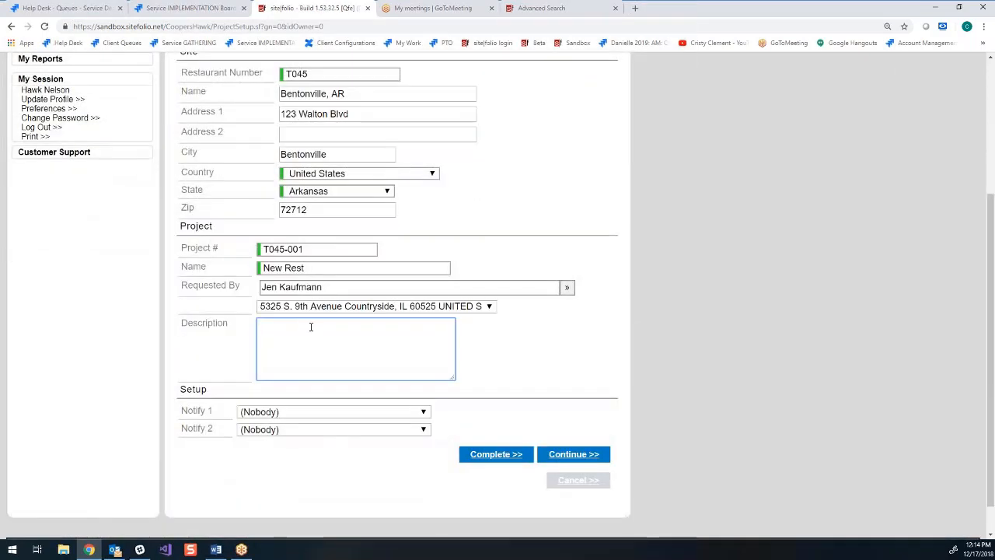
text(type your pr)
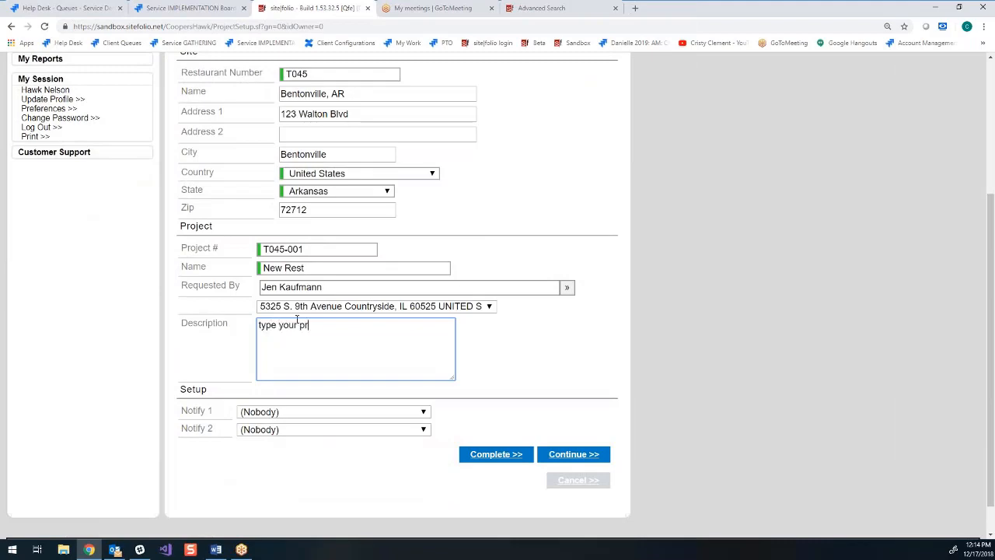
- Choose the contact responsible for step 2 as Notify 1, leave Notify 2 as (Nobody), and complete step 1 of the project setup
click(340, 412)
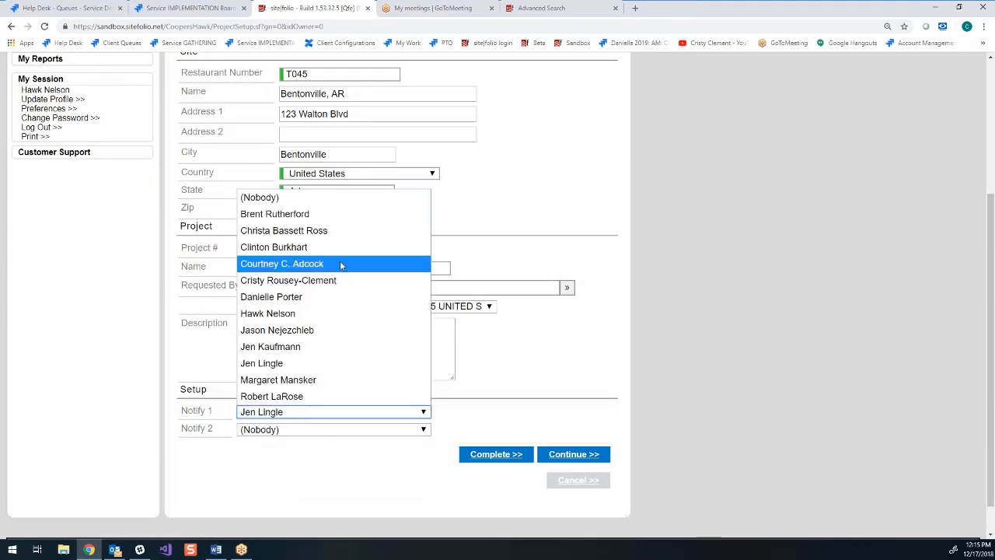
click(783, 395)
scroll(786, 394, up, 3)
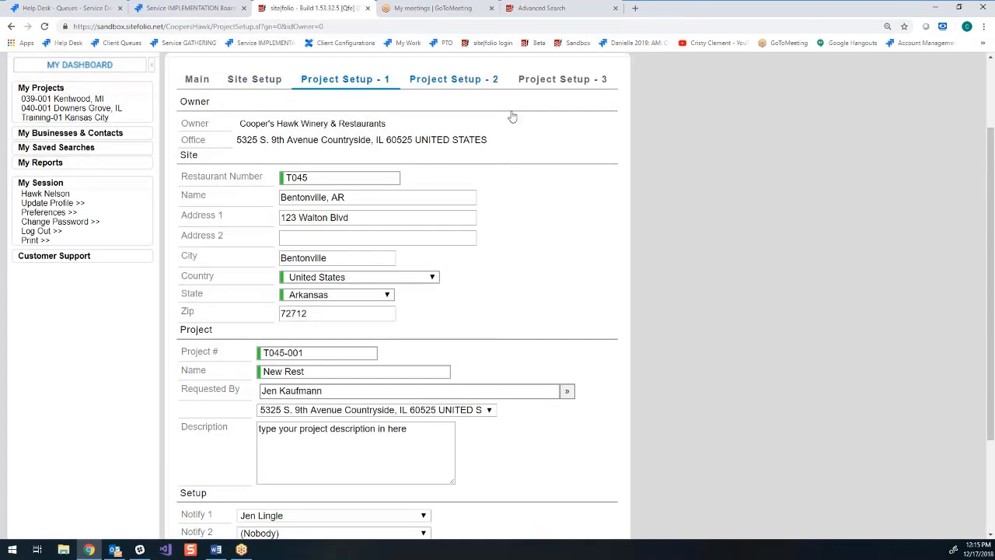
scroll(634, 240, down, 3)
click(423, 376)
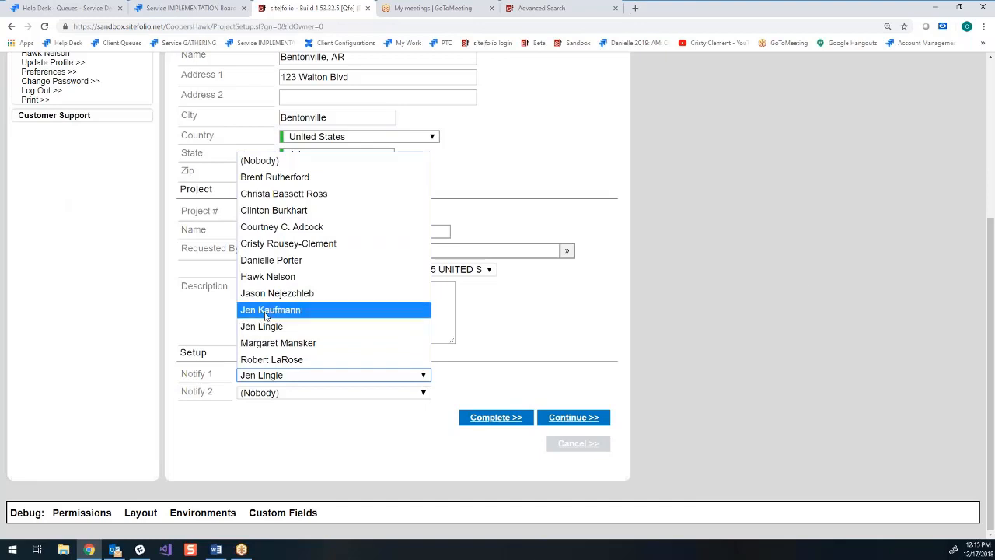
scroll(792, 273, up, 2)
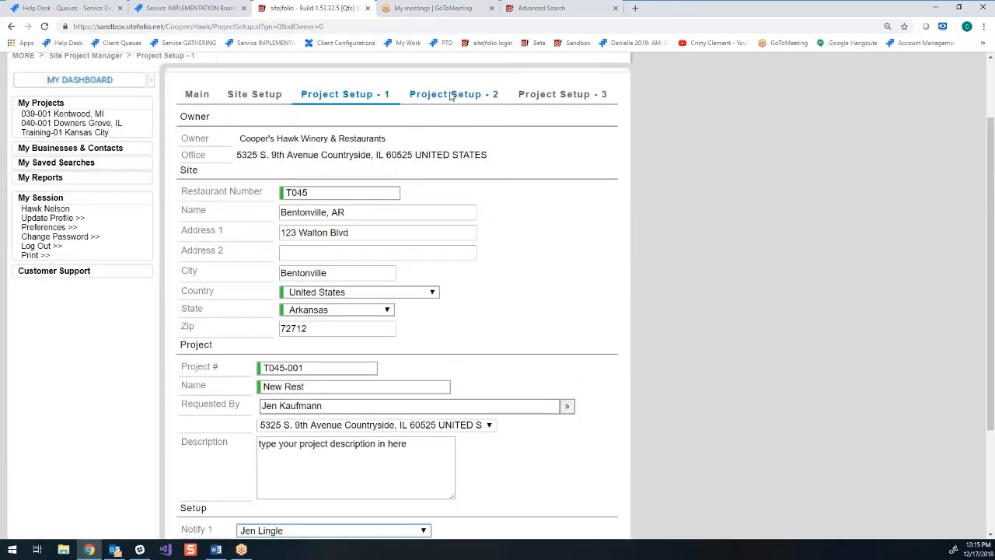
scroll(488, 388, down, 2)
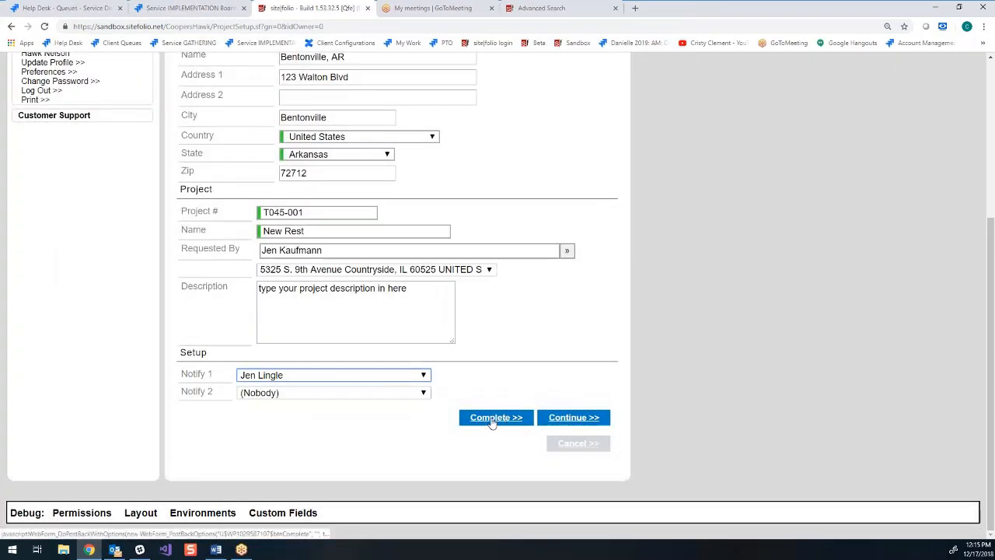
click(492, 420)
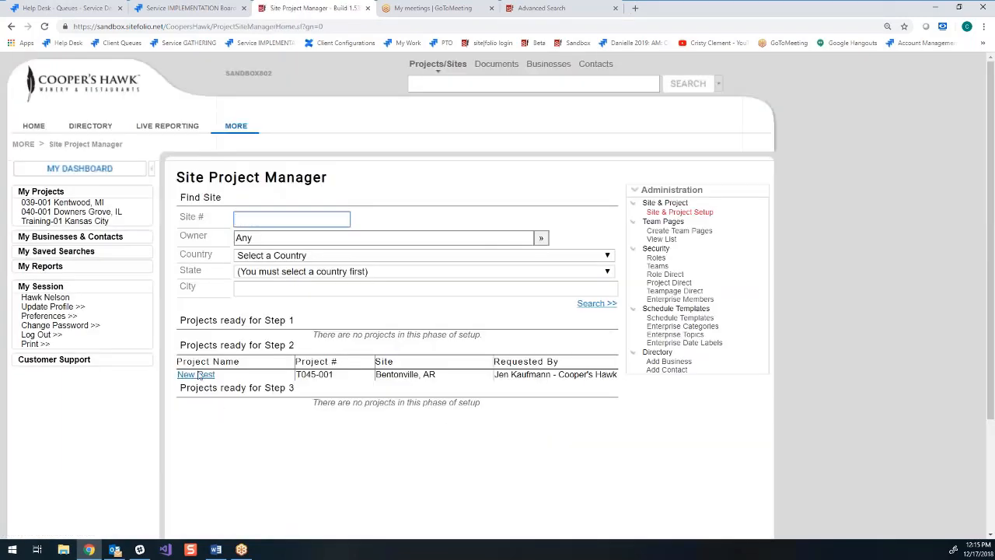
- Switch to Outlook, open the T045-001 Step 2 notification email, and follow its link to begin step 2
click(115, 550)
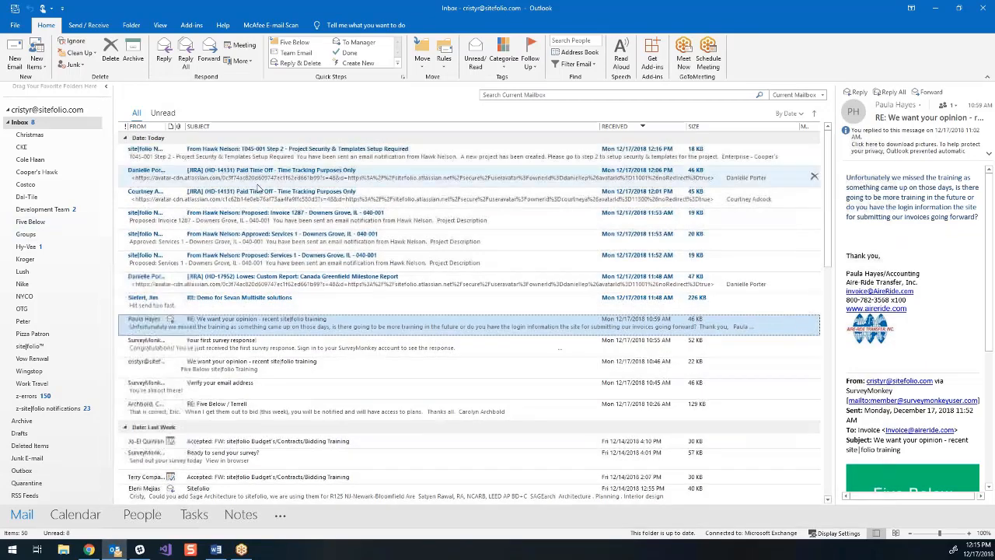
double_click(259, 152)
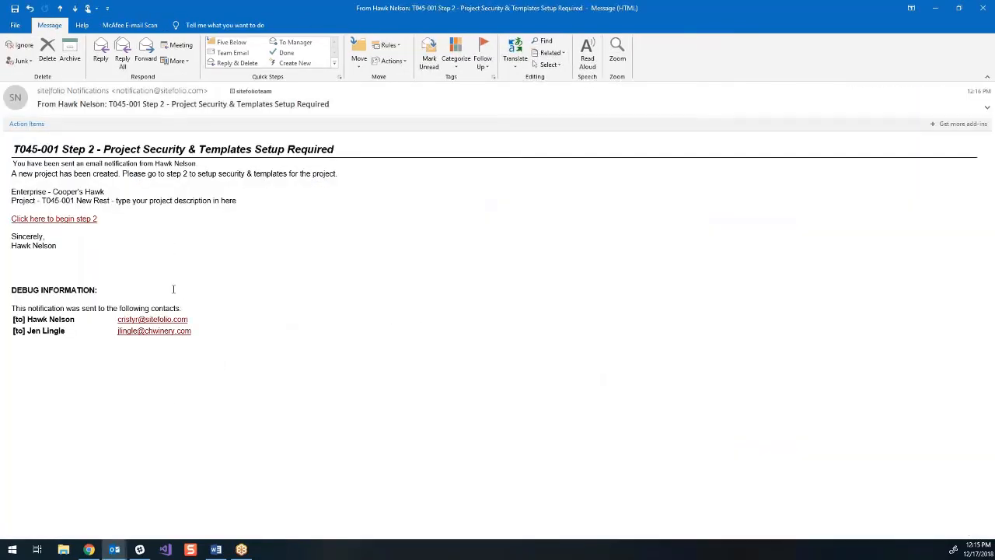
click(55, 222)
click(58, 222)
- Consult the Step 2 instructions in the Word administrator guide, and give the site|folio support and Cooper's Hawk teams access to the project
scroll(641, 297, down, 3)
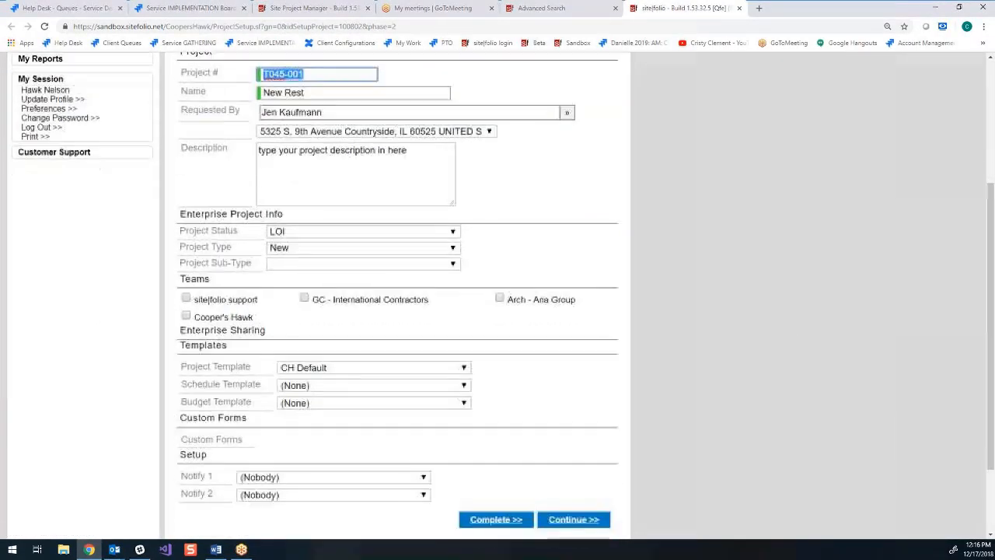
click(216, 550)
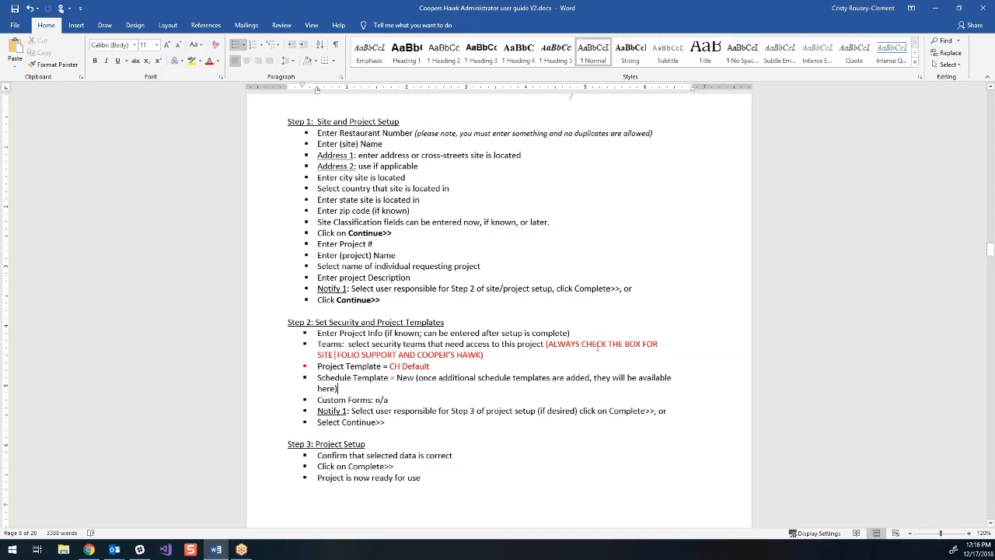
click(935, 8)
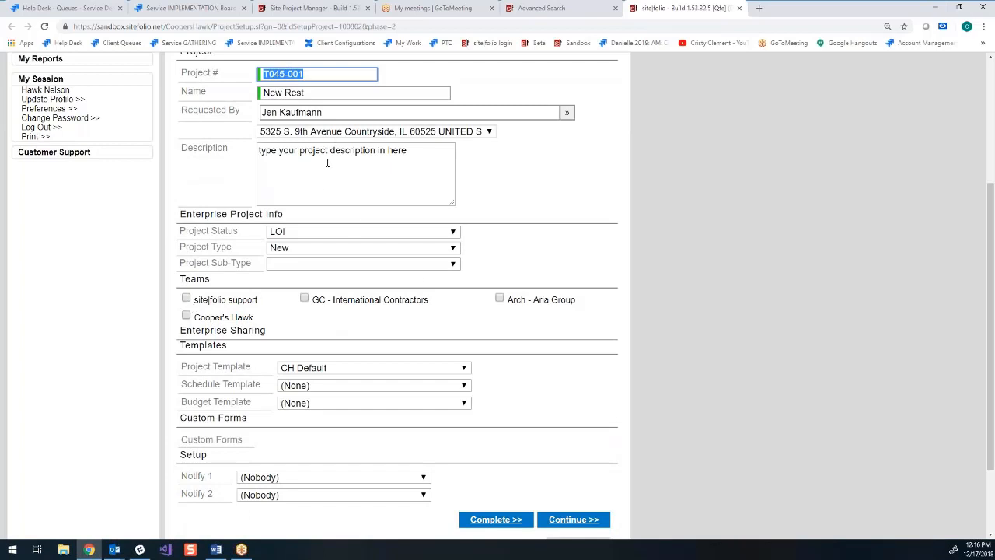
click(186, 297)
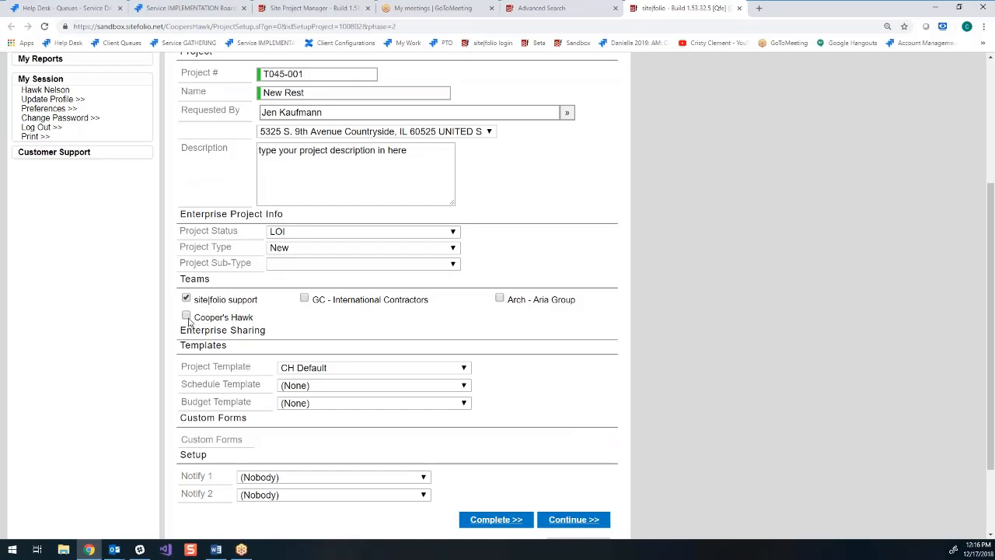
click(187, 317)
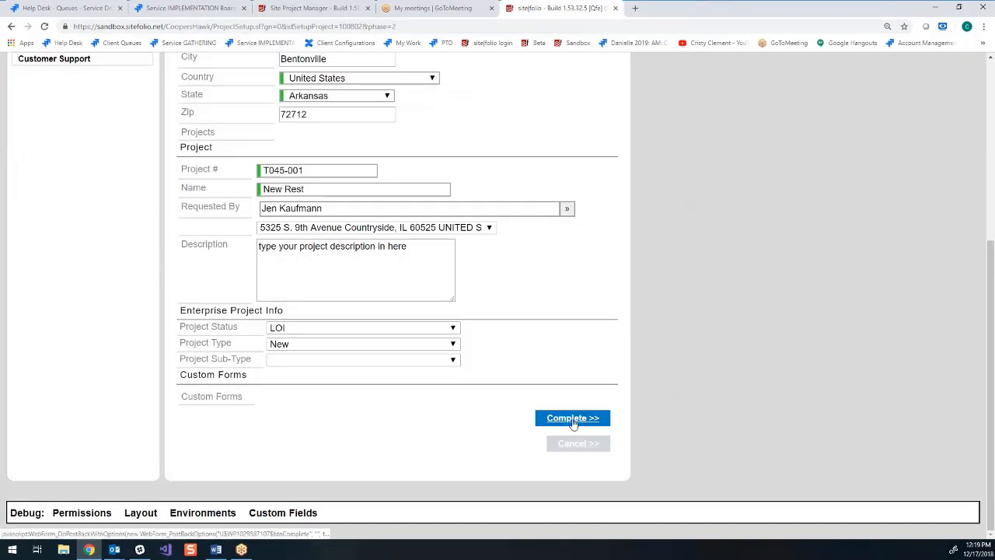
- Review the site and project details in the third project setup stage and complete the setup
click(573, 419)
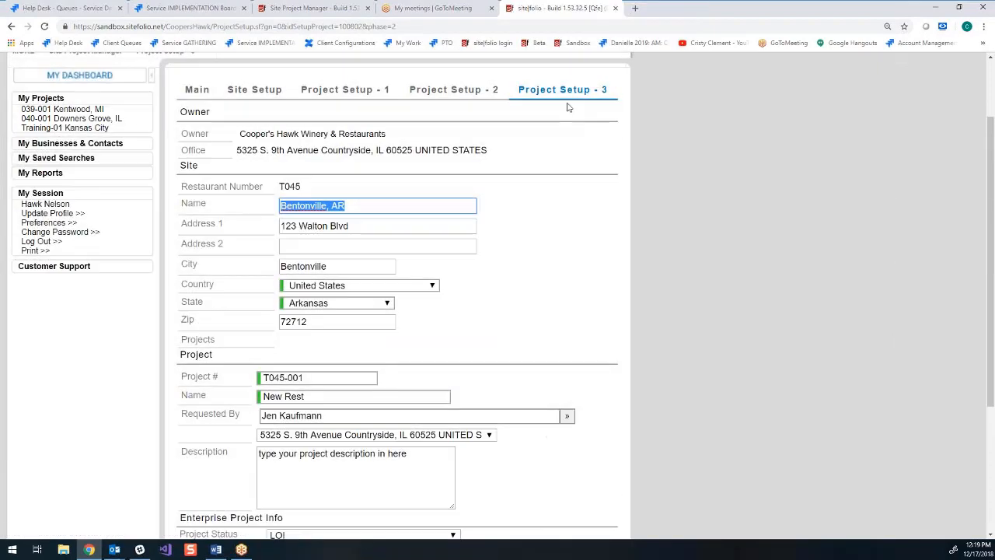
scroll(613, 403, down, 3)
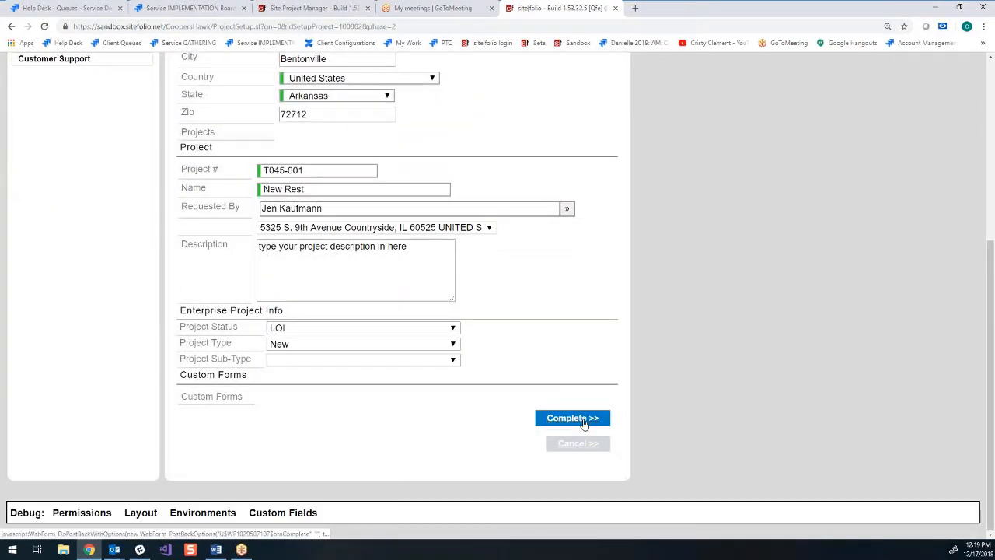
click(576, 420)
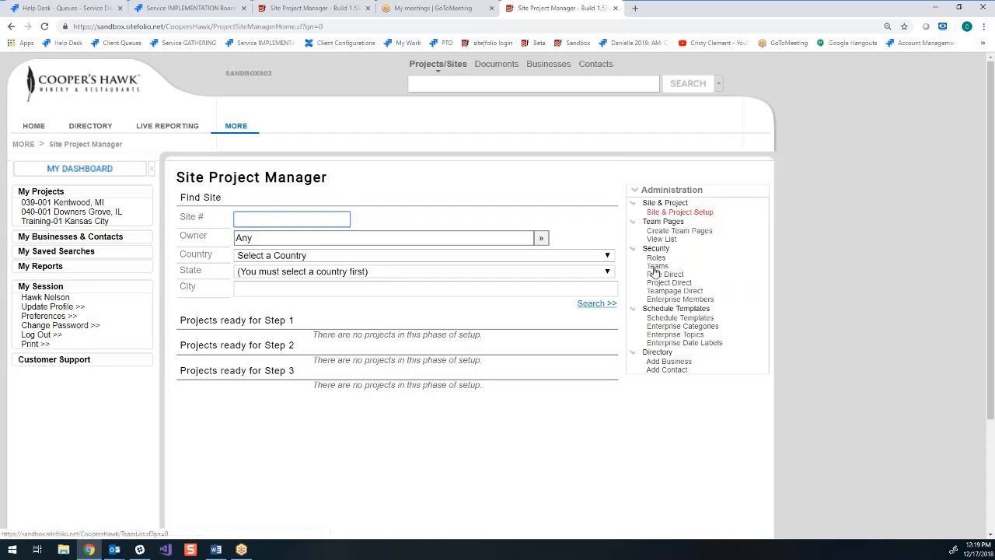
- Open the Cooper's Hawk team, search for project T045, and add project T045-001 to the team's projects
click(656, 266)
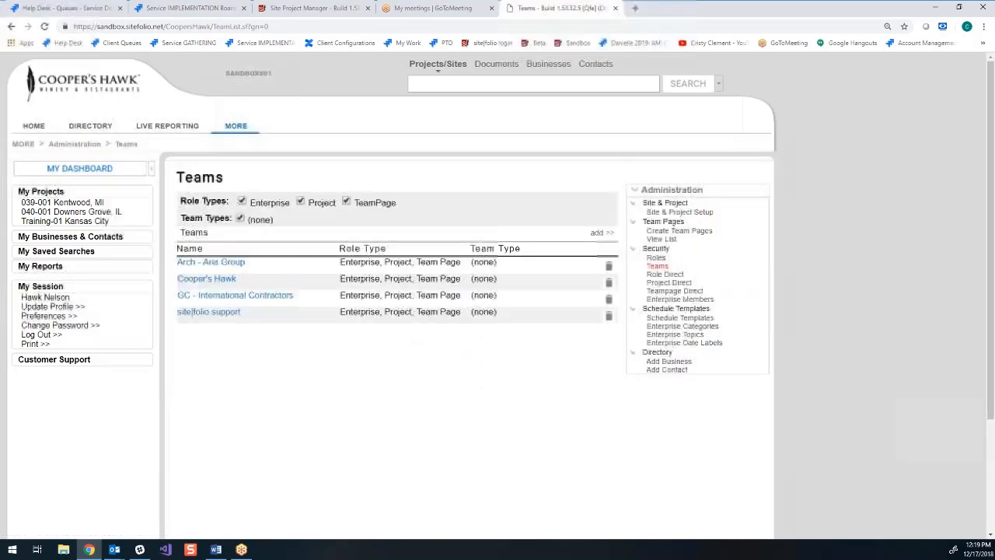
click(208, 283)
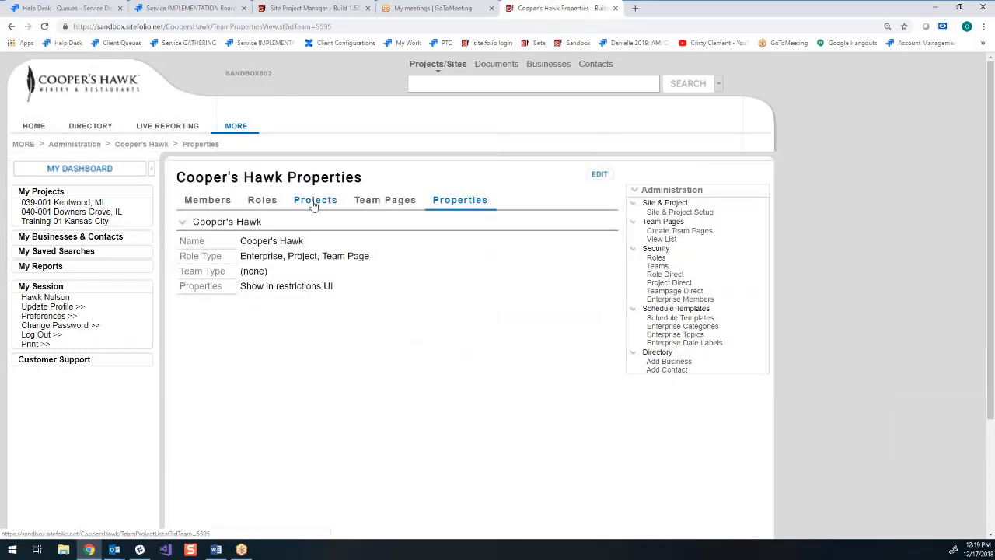
click(314, 203)
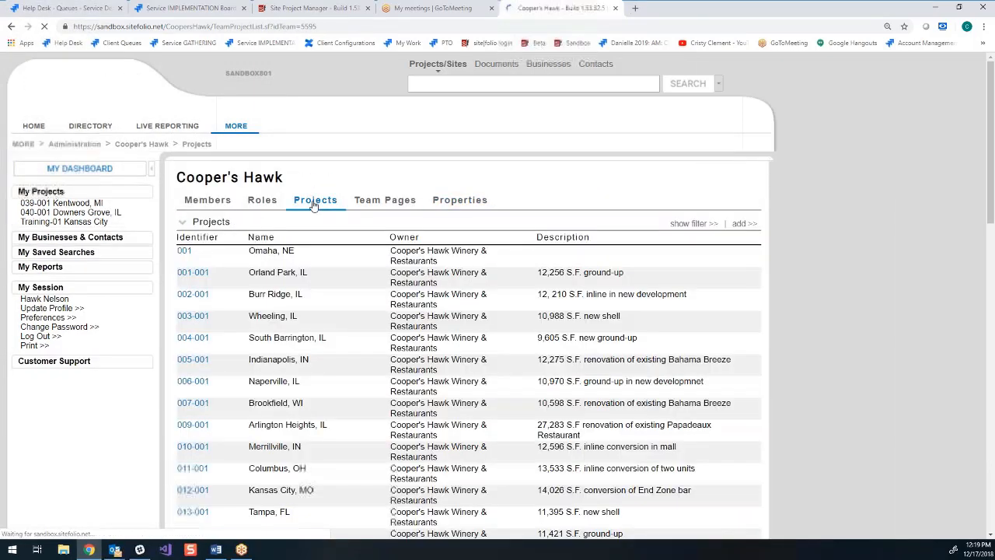
click(597, 224)
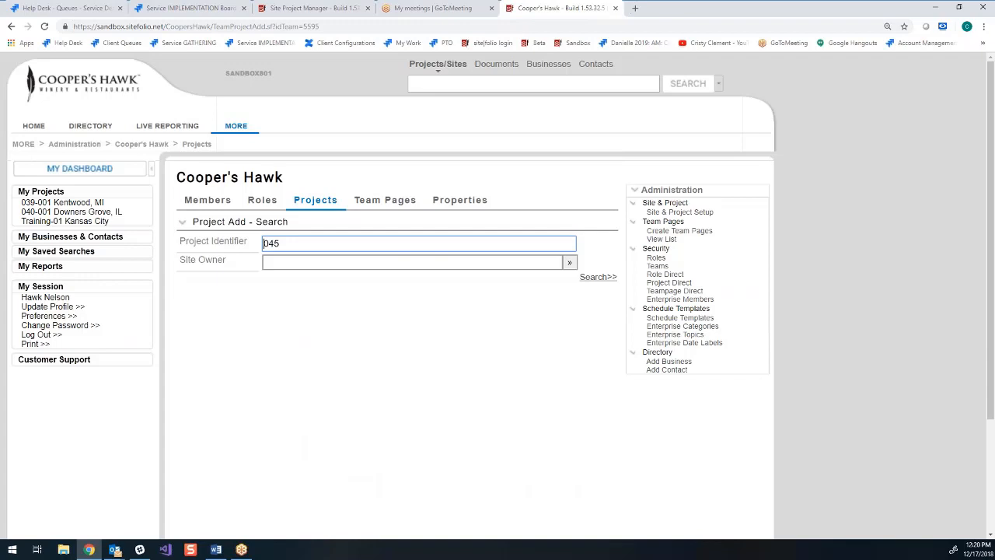
text(T)
click(604, 278)
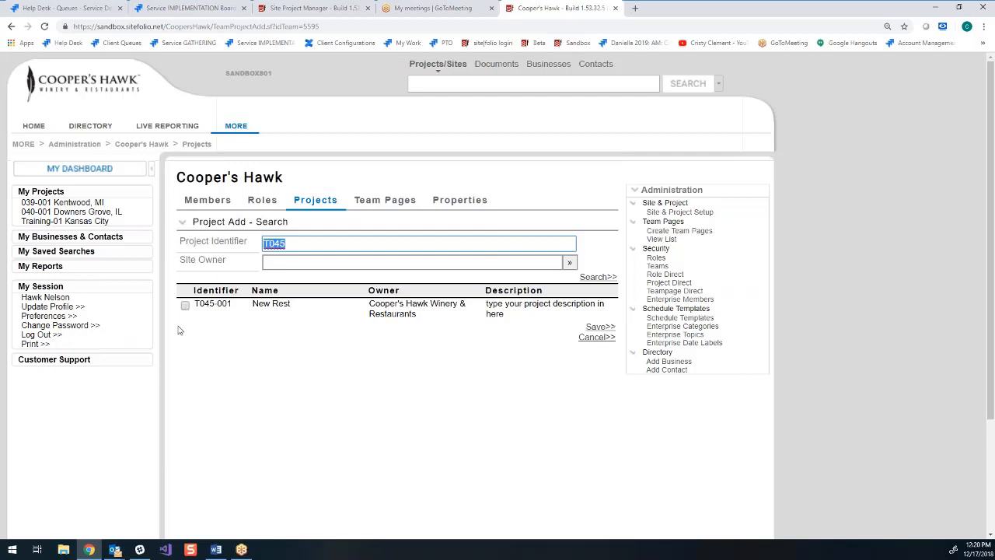
click(185, 306)
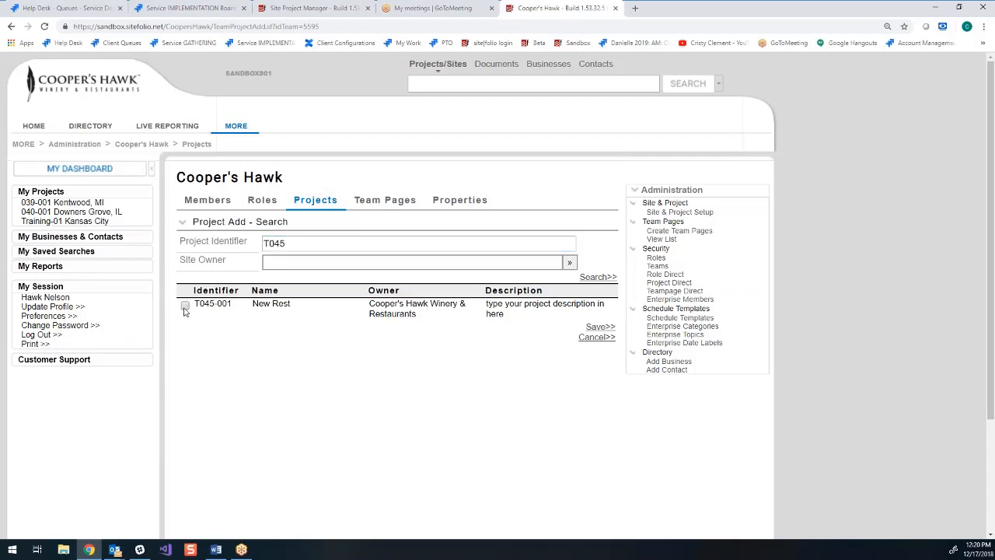
click(600, 327)
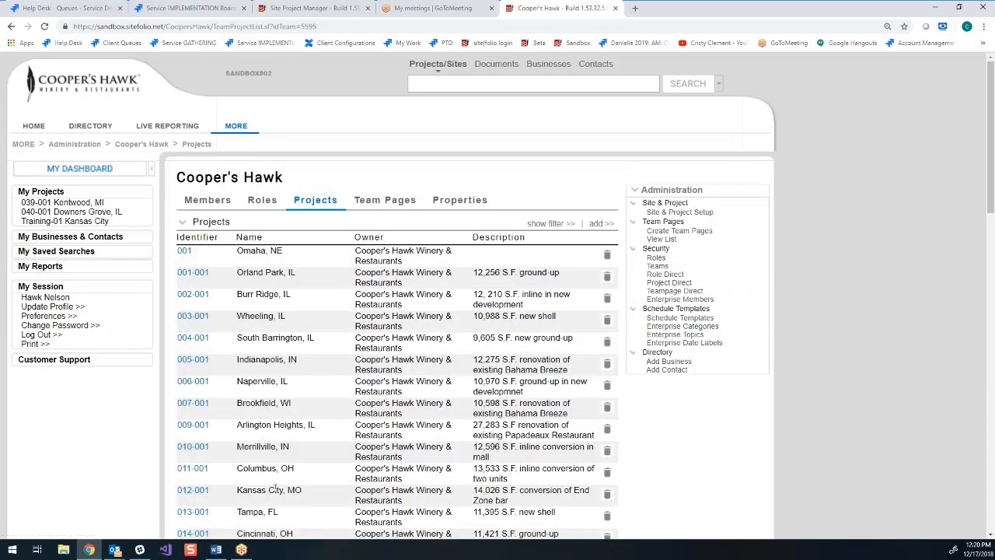
- Find site 024 in the site and project setup and add project 024-002 named Reston, VA with the description New Patio
click(657, 266)
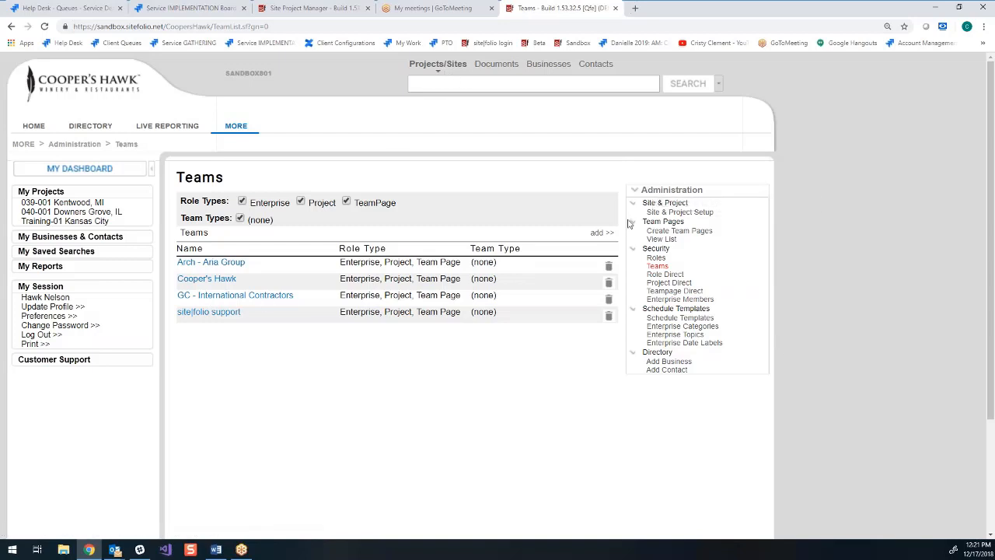
click(686, 215)
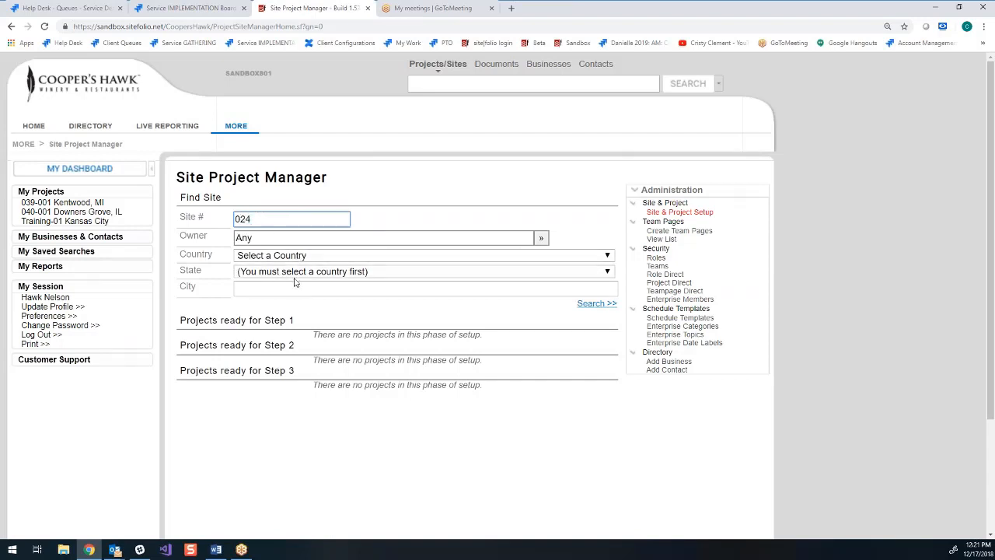
click(604, 304)
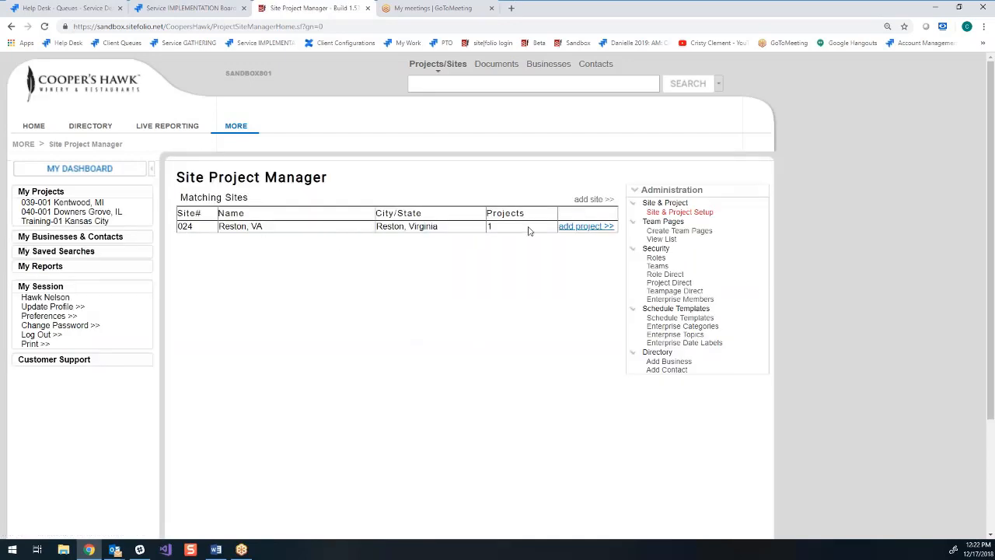
click(594, 227)
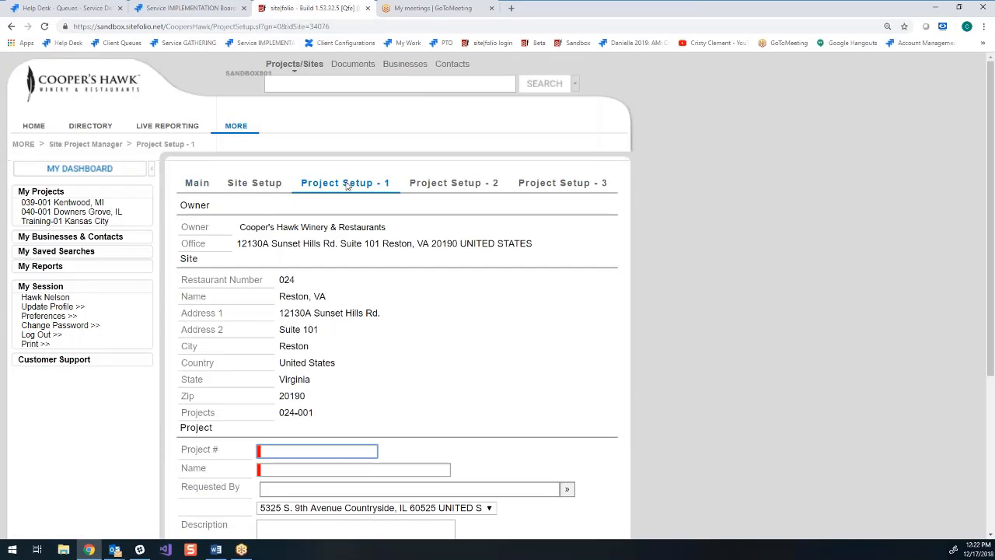
scroll(664, 325, down, 3)
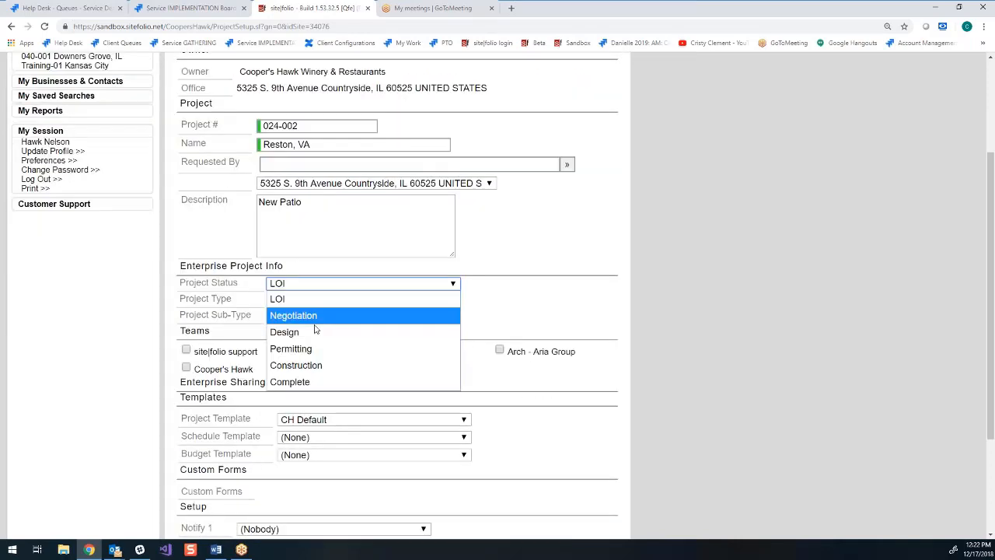
- Set the project status to Design, the project type to Refresh and the sub-type to N/A
click(313, 330)
click(307, 300)
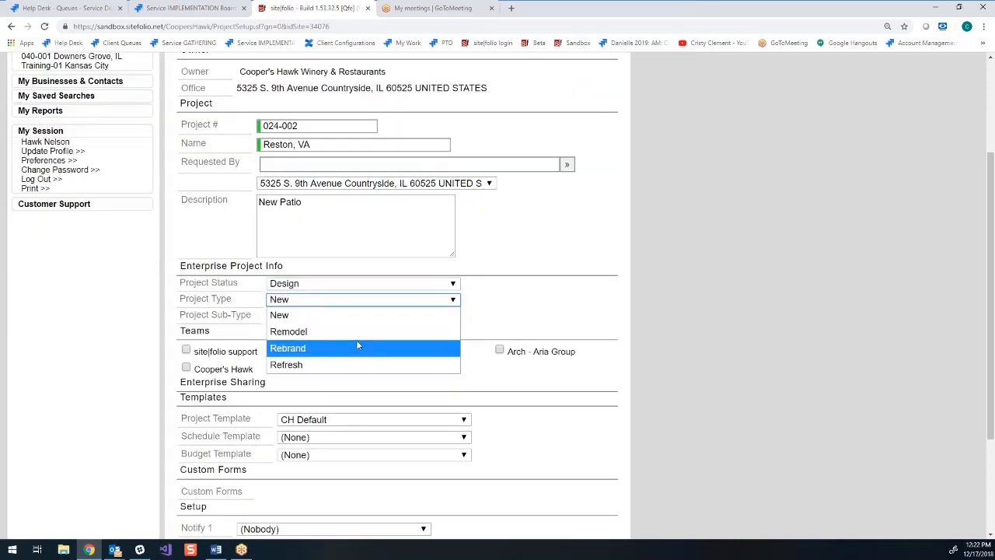
click(301, 365)
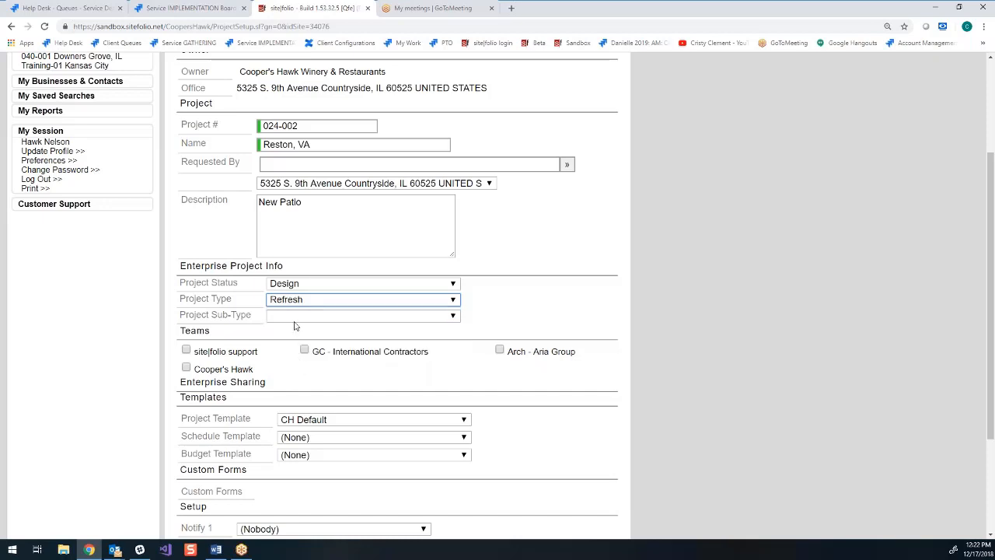
click(294, 318)
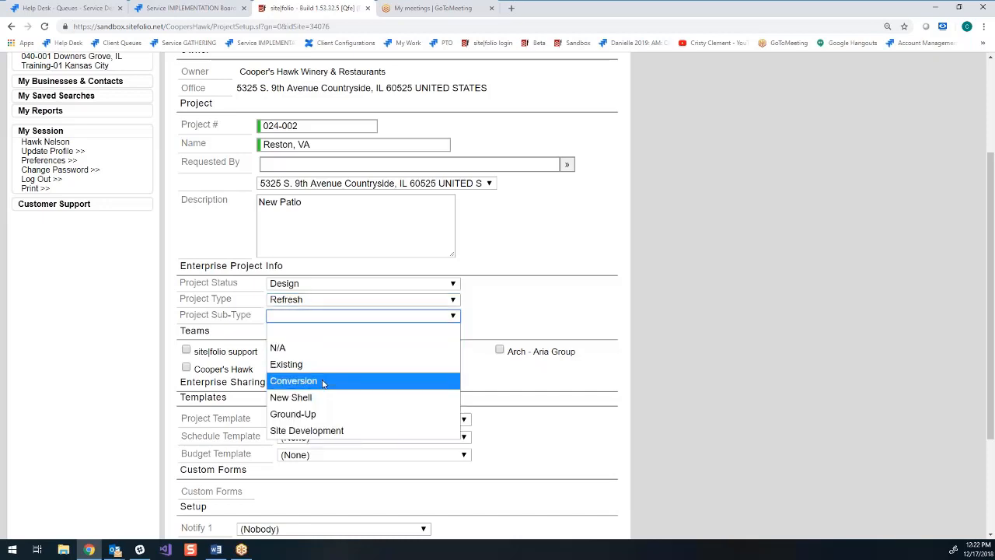
click(304, 348)
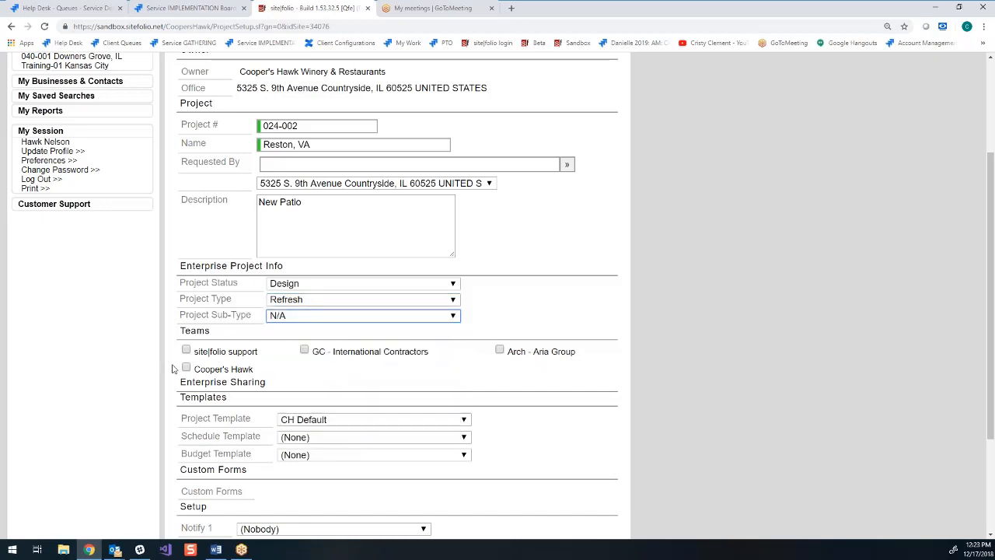
- Assign the site|folio support and Cooper's Hawk teams, and choose the New schedule template and the Cooper's Hawk - Default budget template
click(187, 350)
click(187, 369)
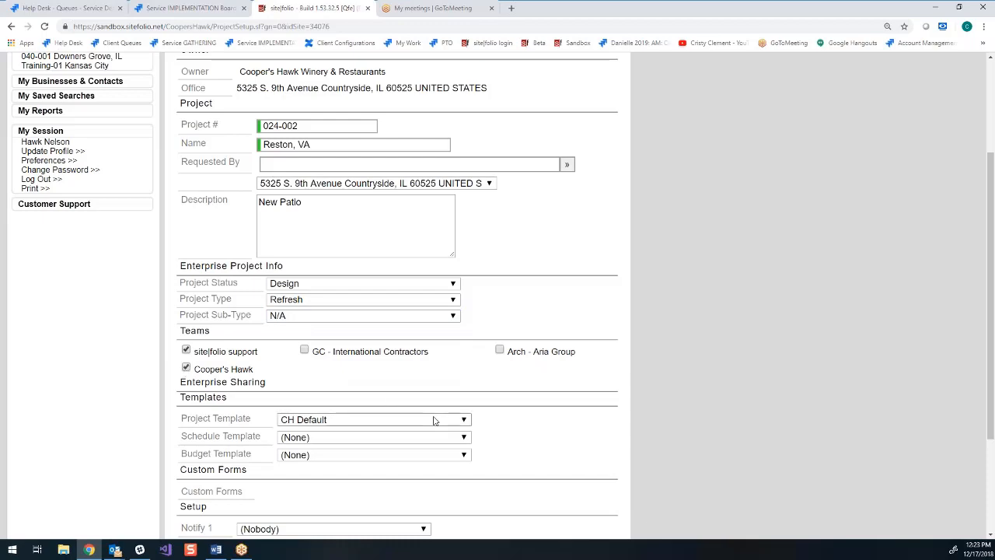
scroll(433, 418, down, 3)
click(350, 336)
click(334, 365)
click(334, 352)
click(334, 383)
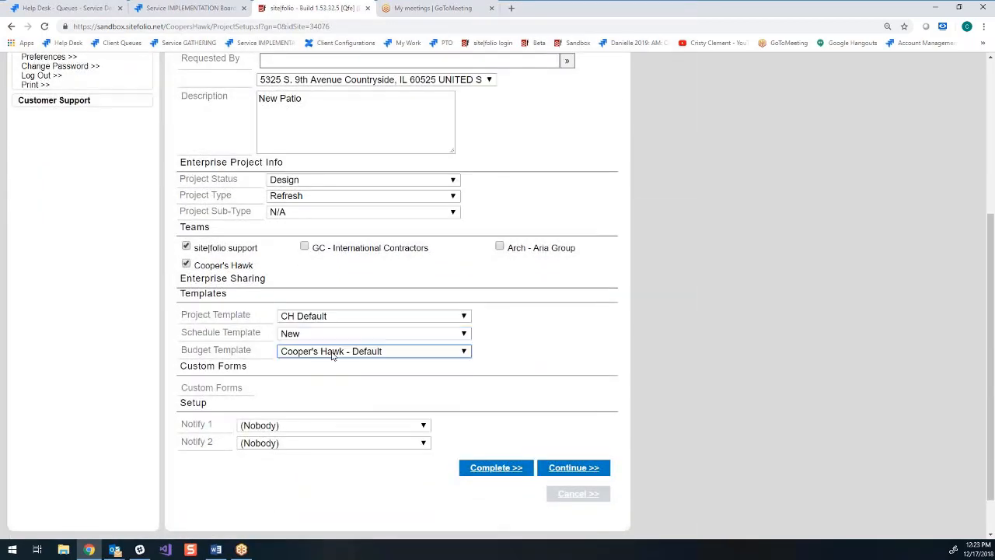
- Continue to the third project setup stage for 024-002 and complete the setup
scroll(334, 355, down, 1)
click(569, 423)
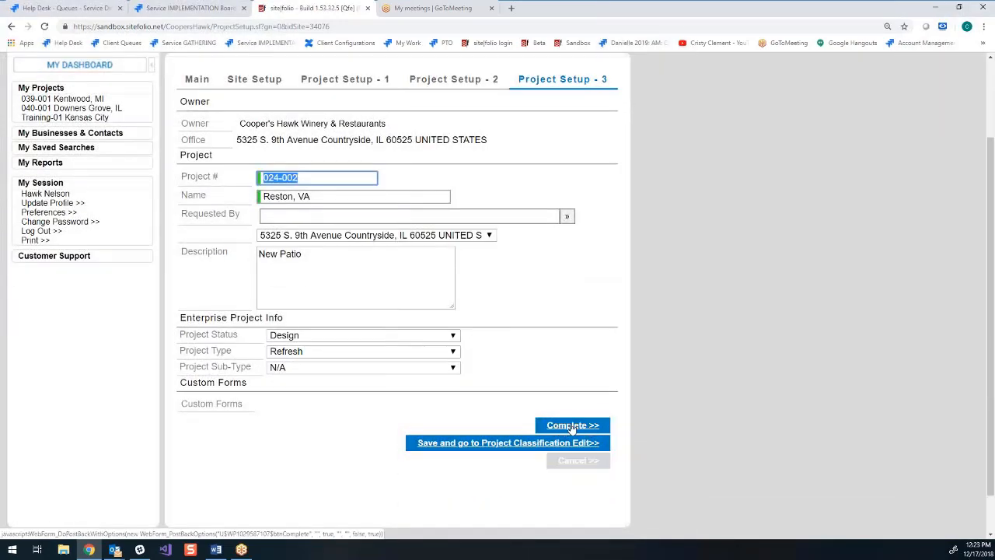
click(572, 427)
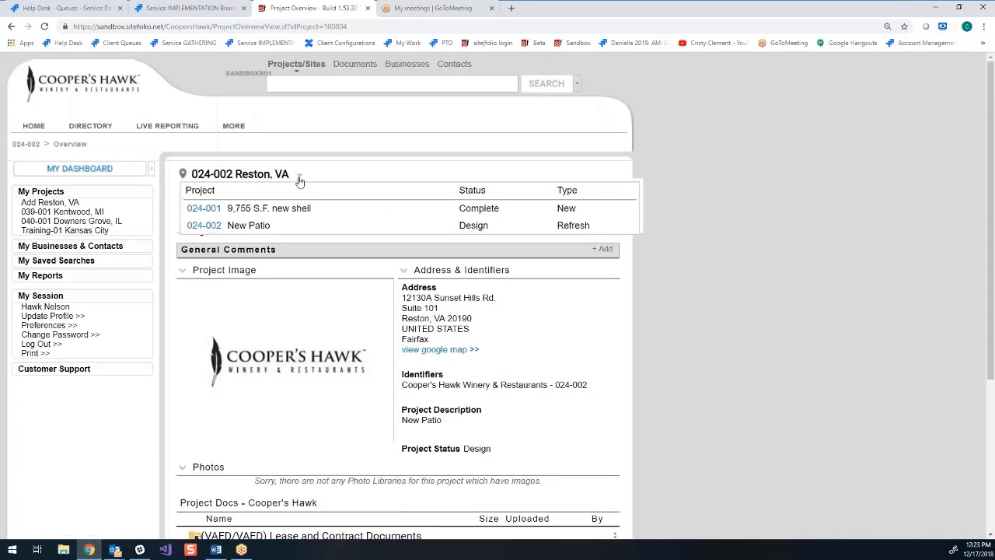
- Return to the home page, search the contacts by first name, and open the contact at Hill Partners, Inc
click(58, 86)
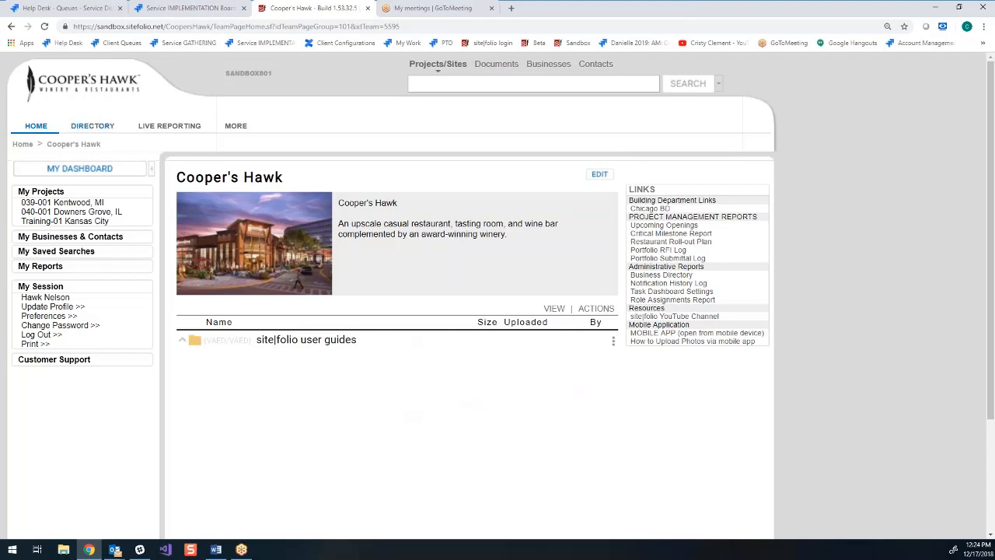
click(594, 65)
text(r)
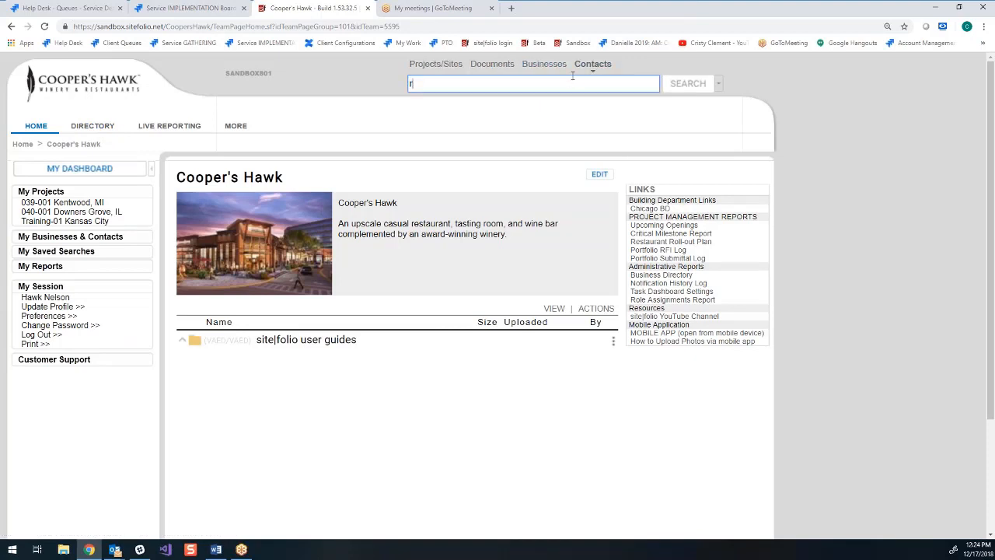
text(oberl)
key(Return)
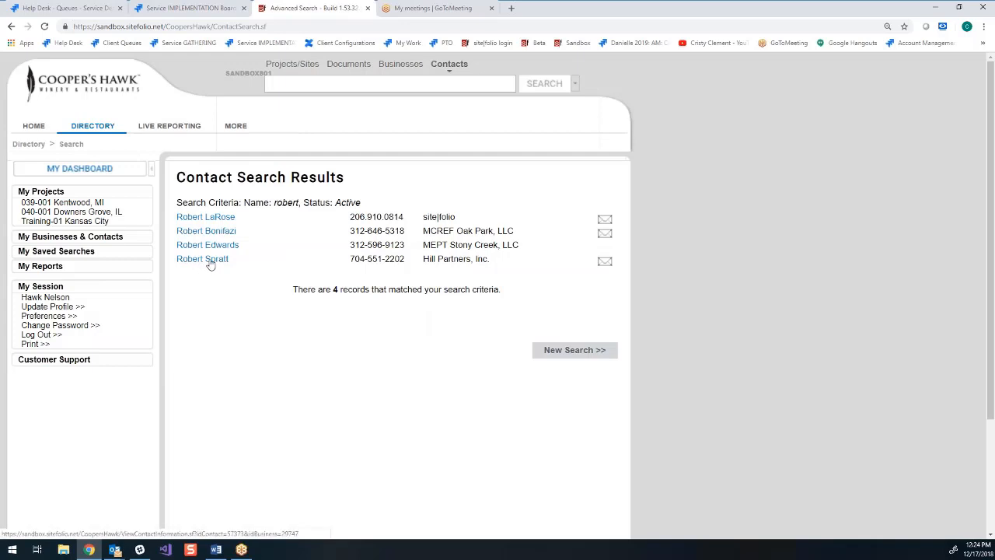
click(204, 259)
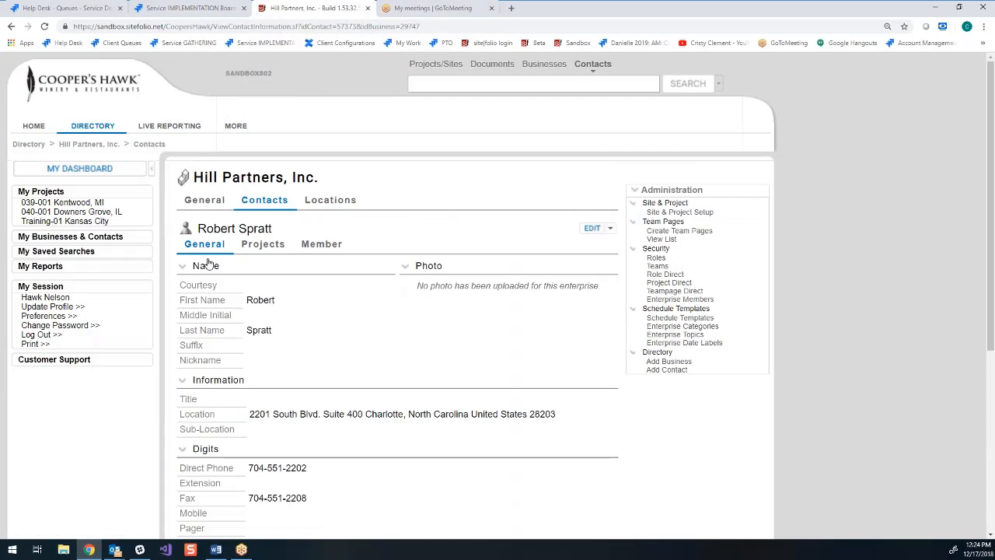
- Start creating a member from the Hill Partners contact, and consult the member properties instructions in the Word administrator guide
mouse_move(321, 244)
click(327, 265)
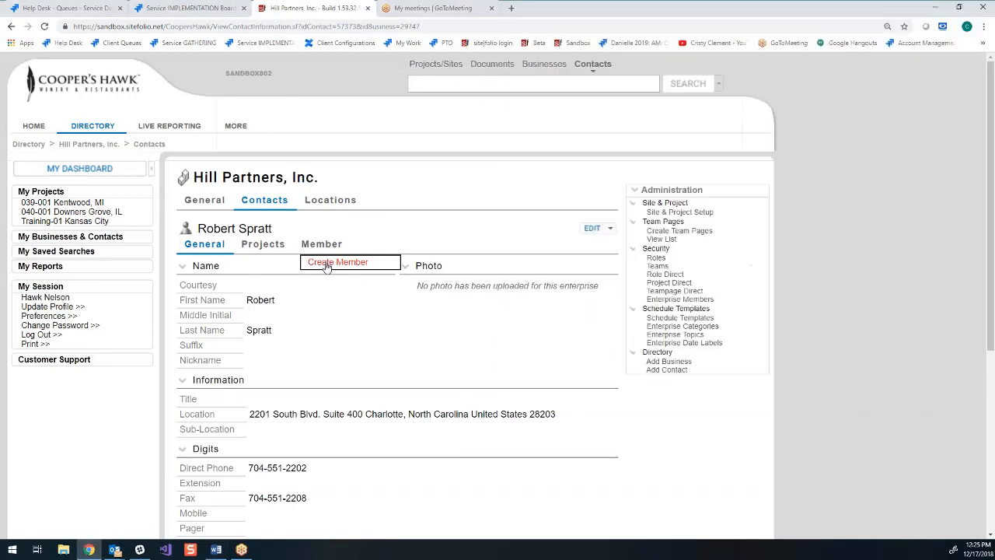
click(152, 169)
scroll(730, 318, down, 2)
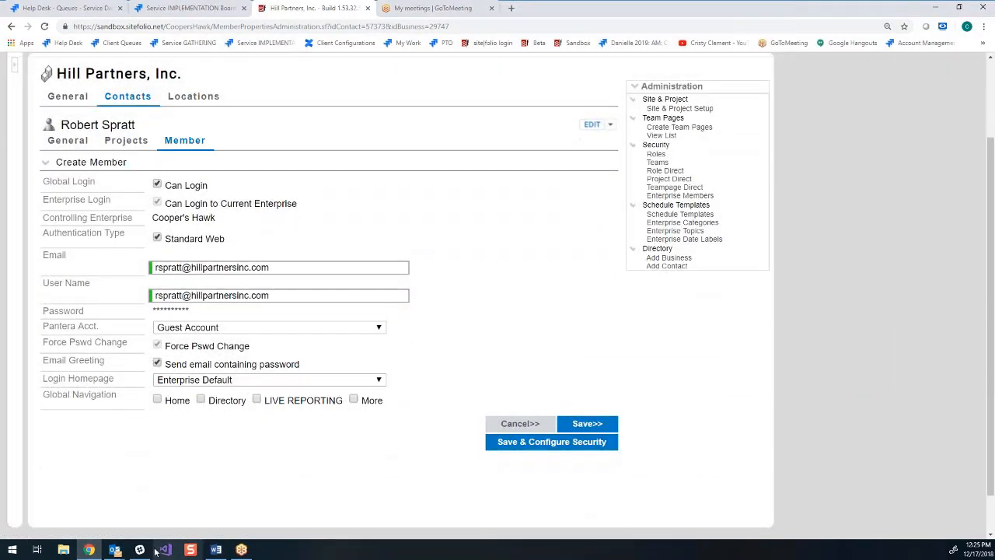
click(215, 549)
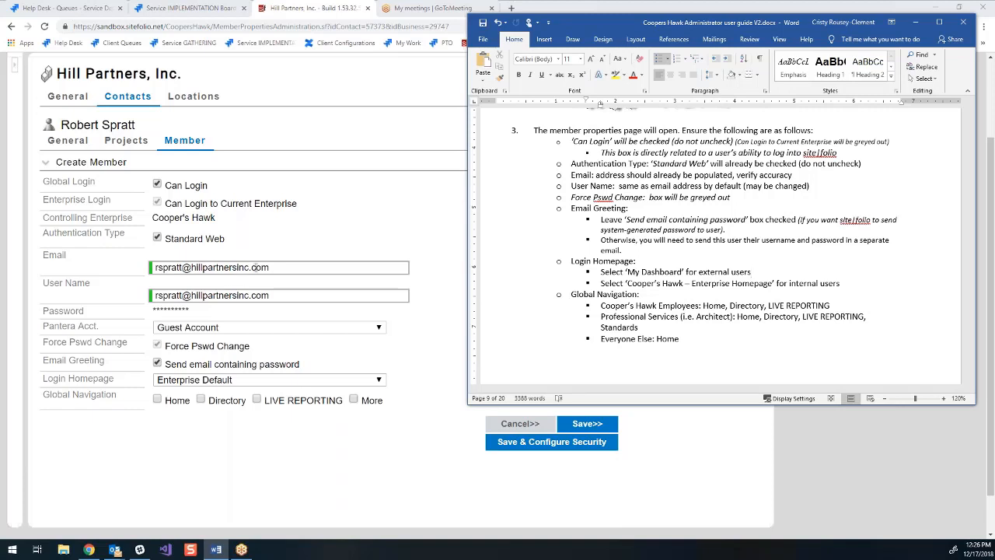
- Try editing the end of the member's user name and restore its .com ending
click(282, 294)
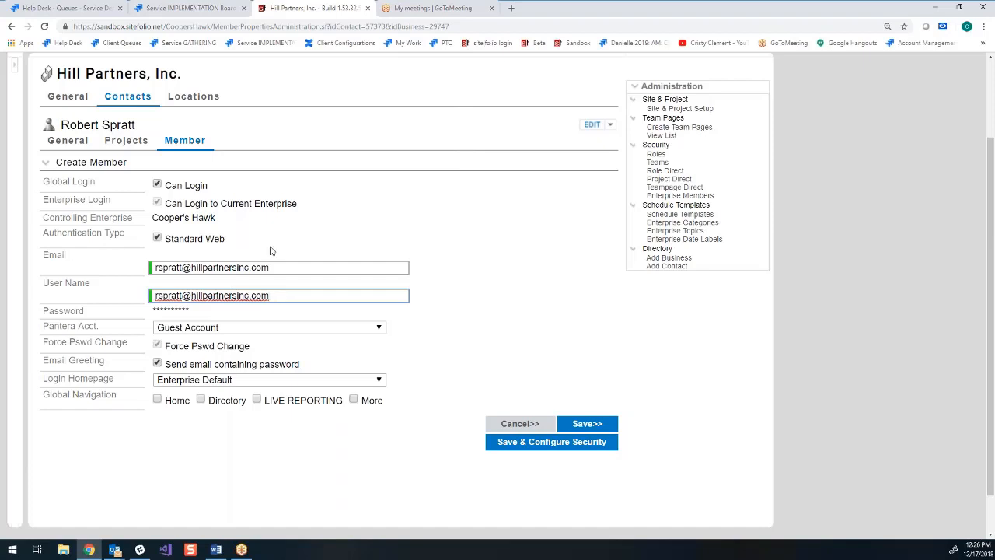
key(BackSpace)
key(BackSpace)
key(BackSpace)
key(BackSpace)
text(.com)
- Check the email greeting instructions in the Word guide, and turn the email containing the password off and on again
click(216, 549)
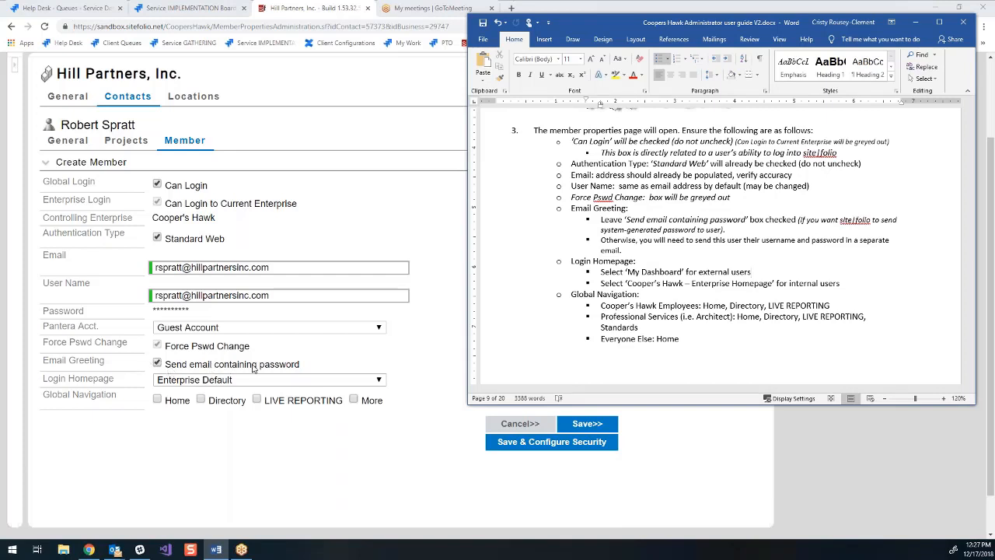
click(158, 363)
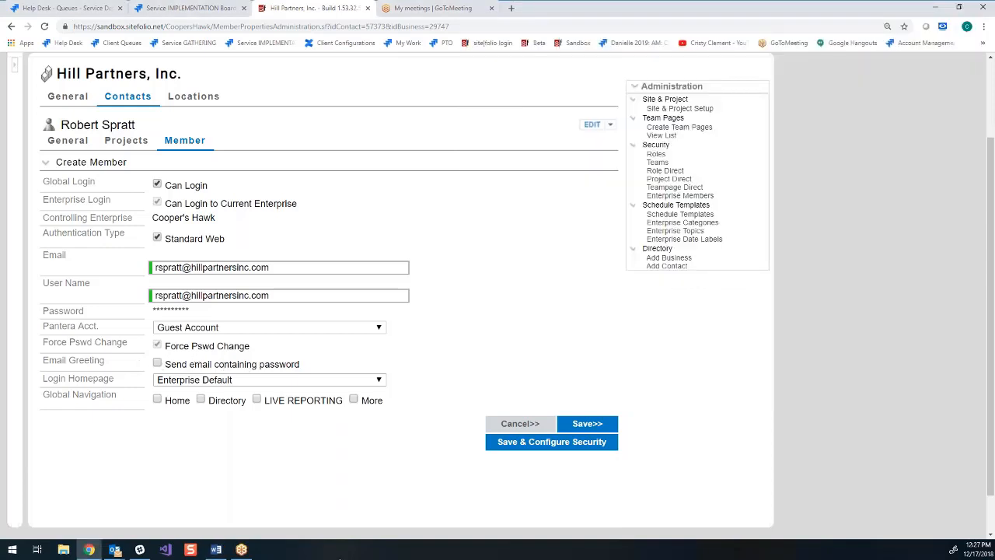
click(158, 364)
- Consult the Word guide on login homepages and set the member's login homepage to My Dashboard
click(216, 549)
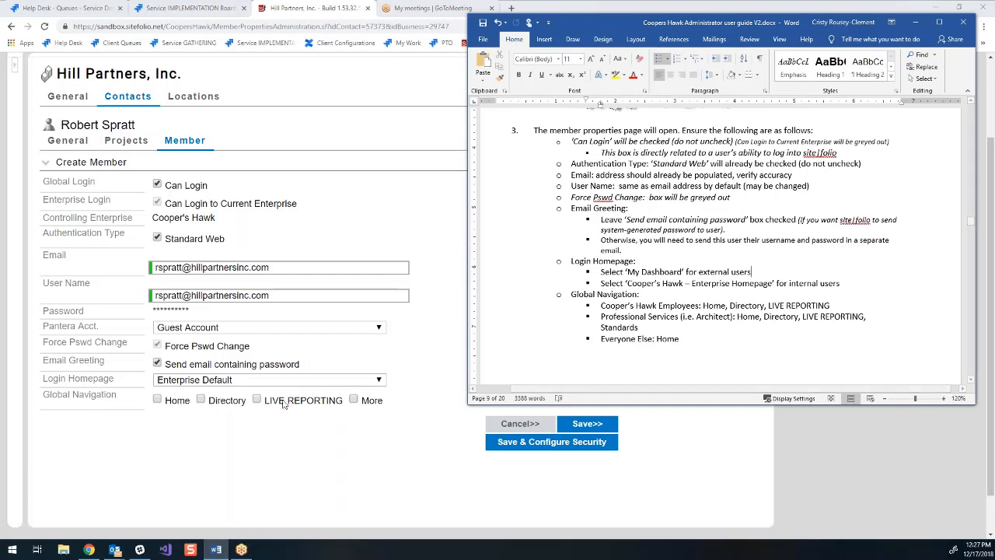
click(386, 382)
click(209, 412)
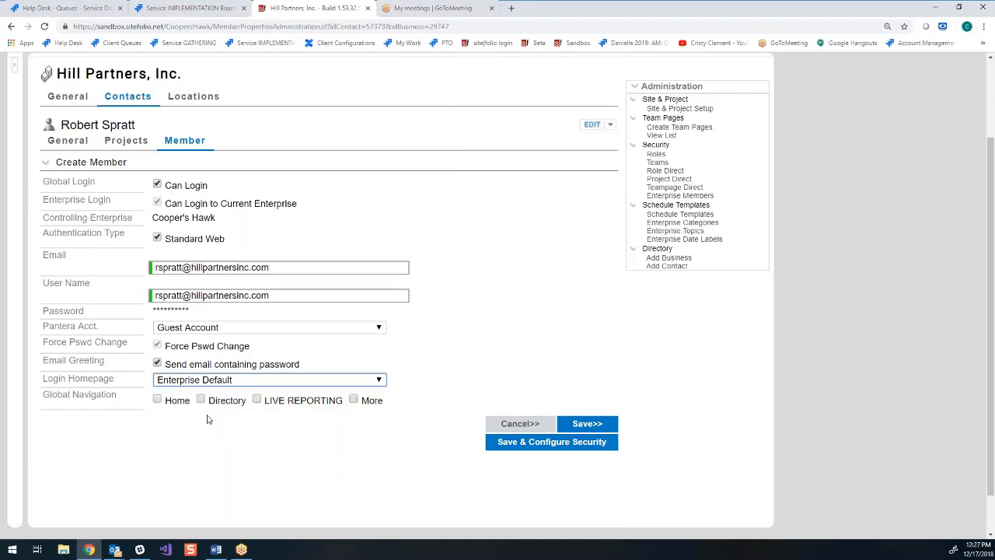
- Following the Word guide, allow only Home in the member's global navigation, and save to configure the member's security
click(216, 550)
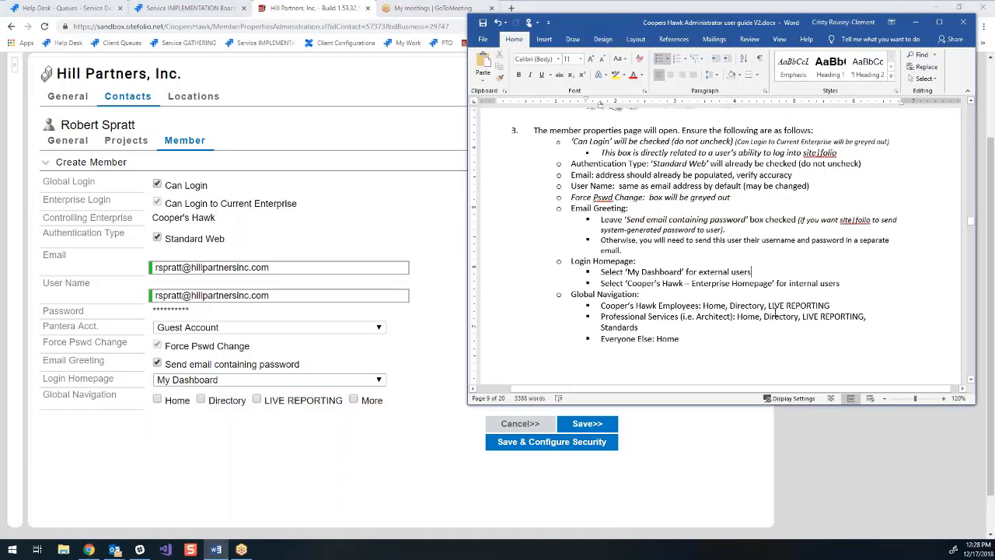
click(157, 398)
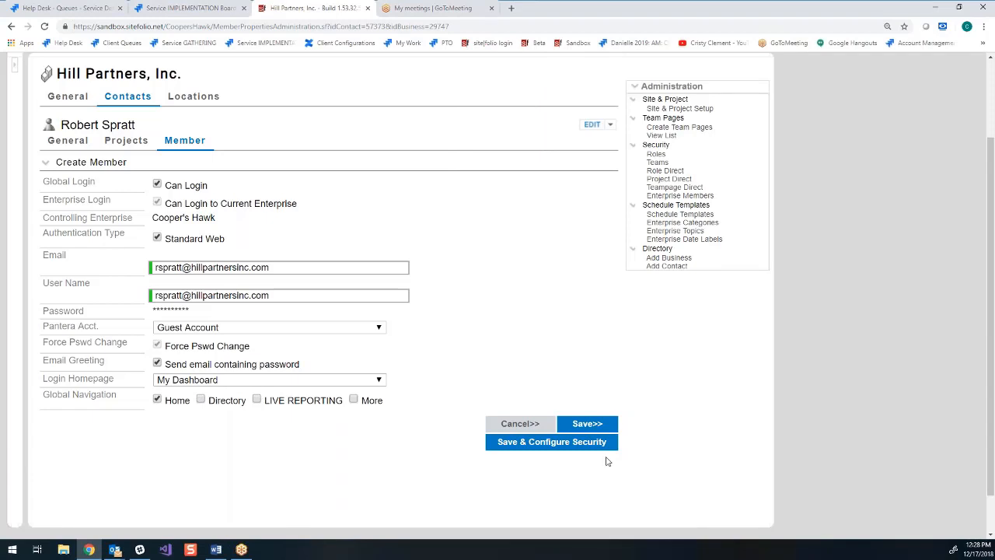
click(568, 442)
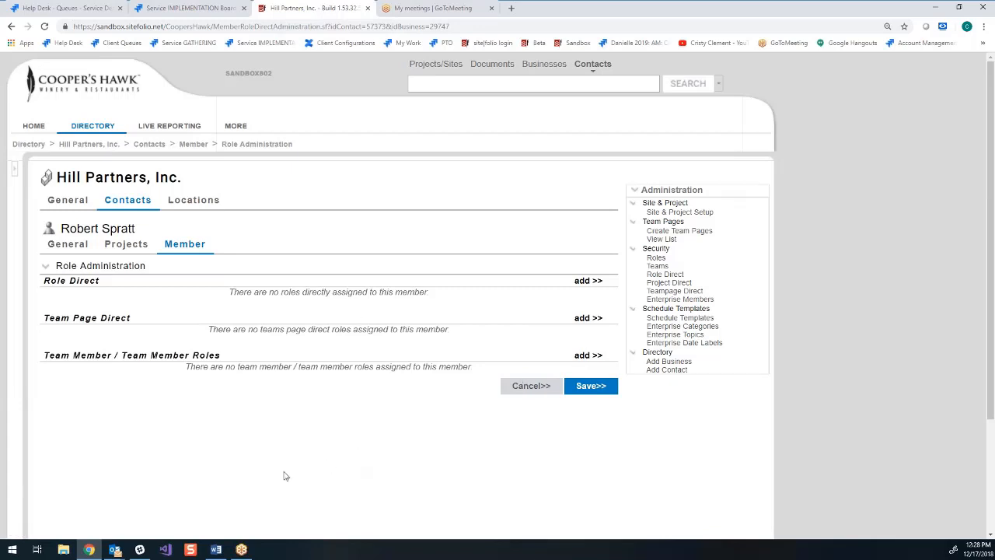
- Turn off the forced password change for the Krausz Companies member and save the member properties
mouse_move(187, 244)
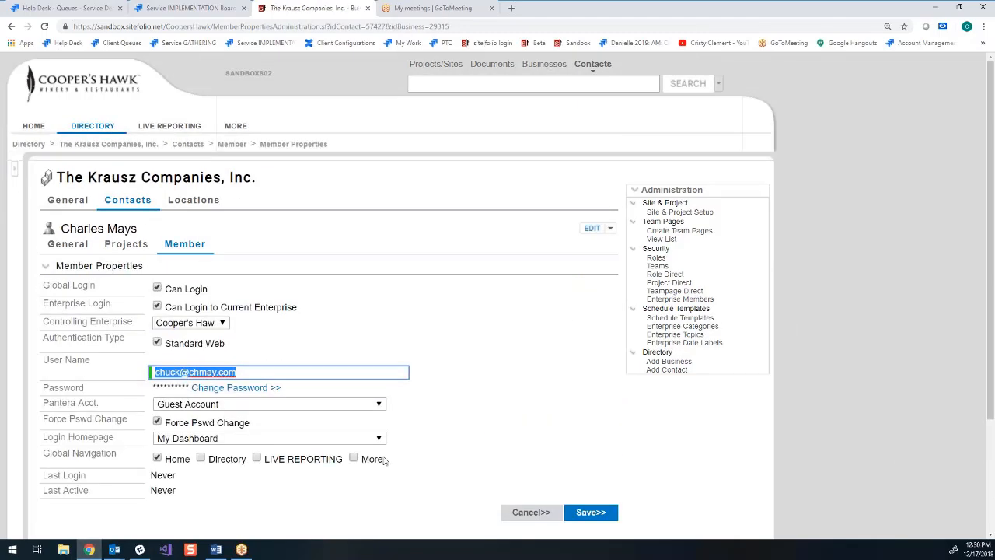
scroll(384, 458, down, 2)
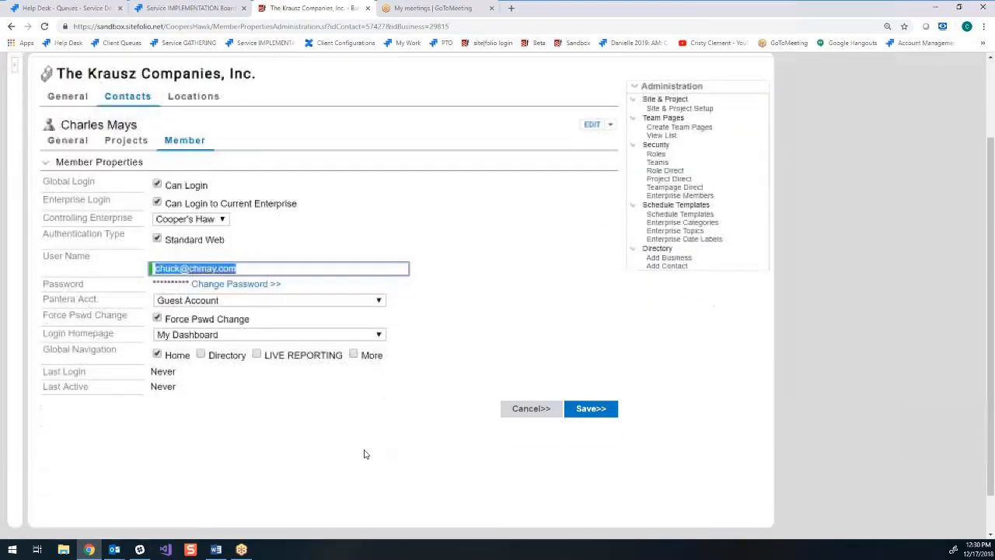
click(157, 319)
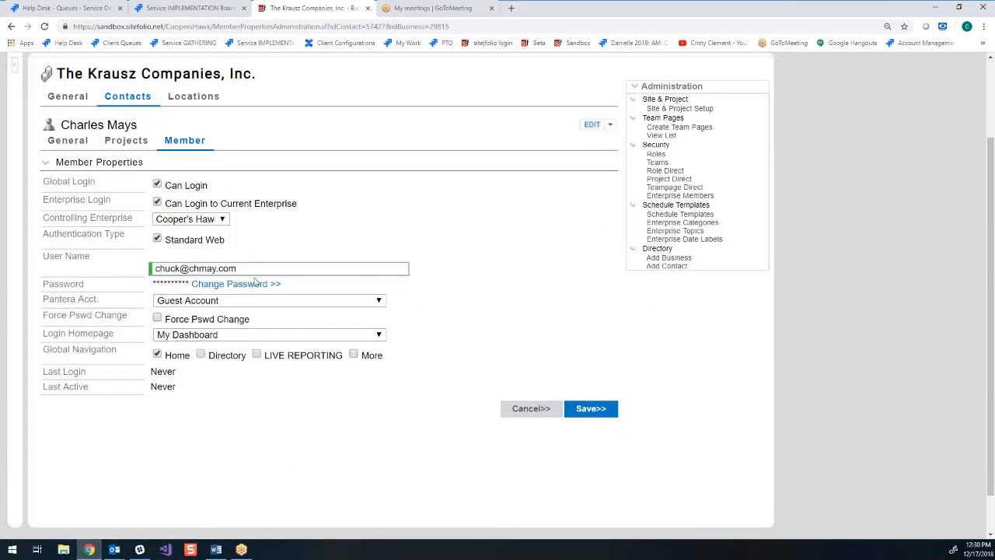
click(597, 409)
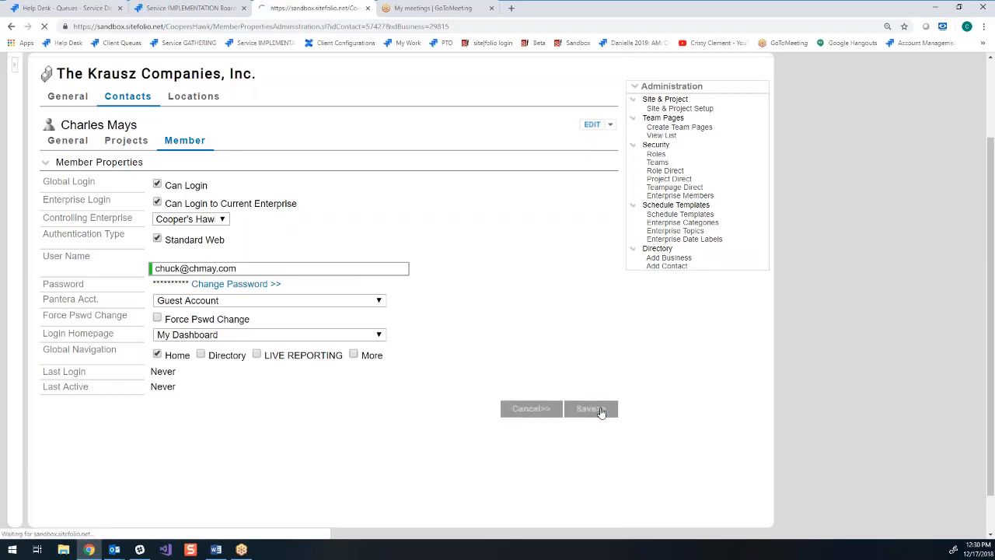
- Reset the Krausz Companies member's password by entering and confirming a new password, and save it
scroll(360, 478, down, 2)
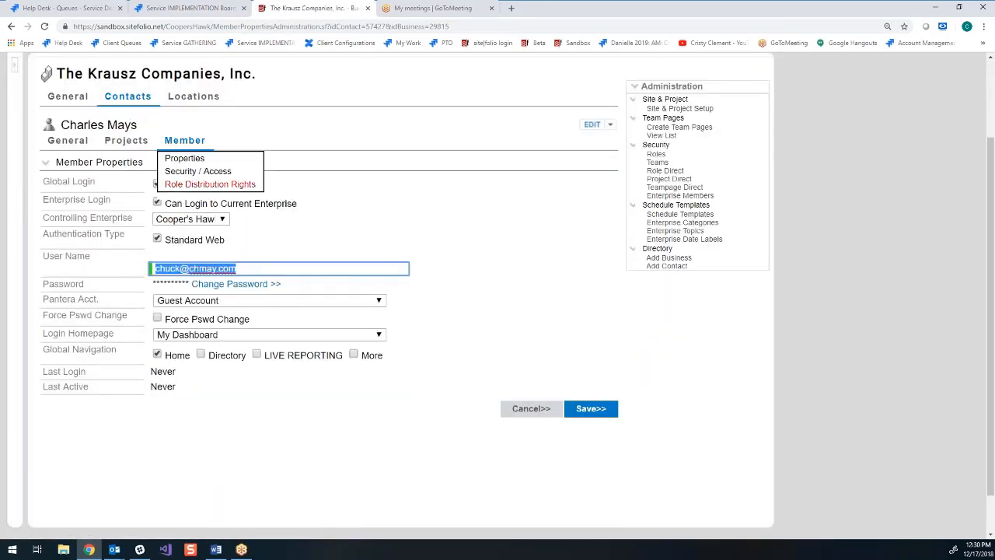
click(294, 459)
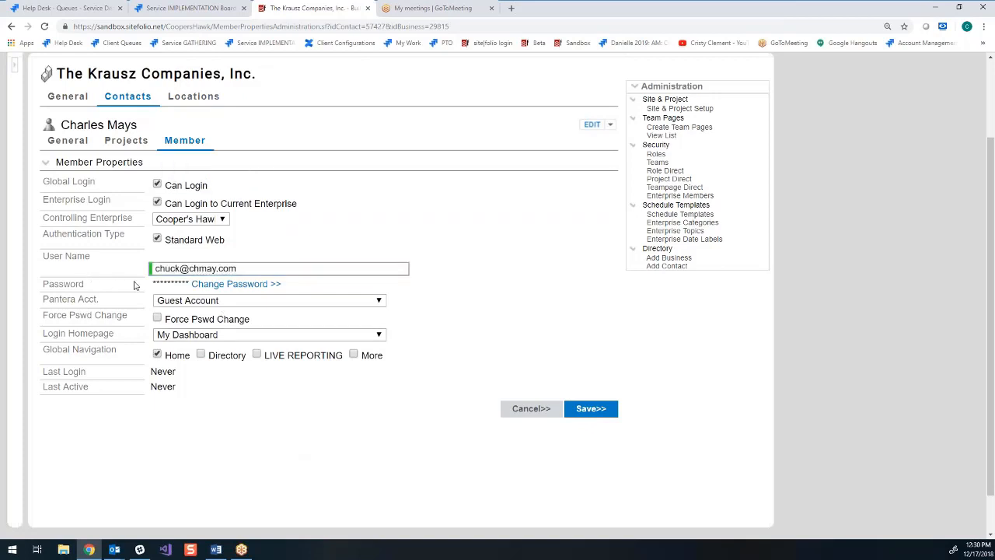
click(239, 284)
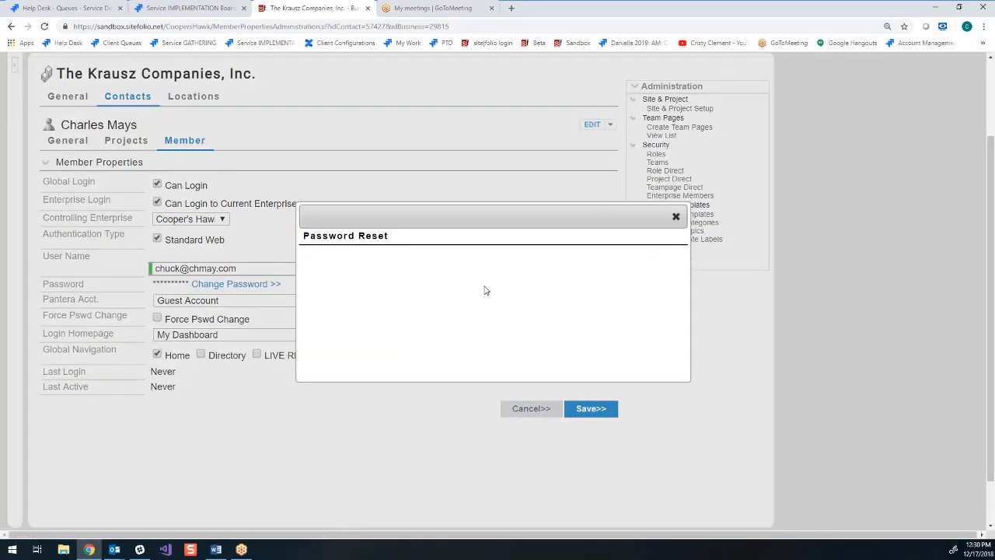
text(•••)
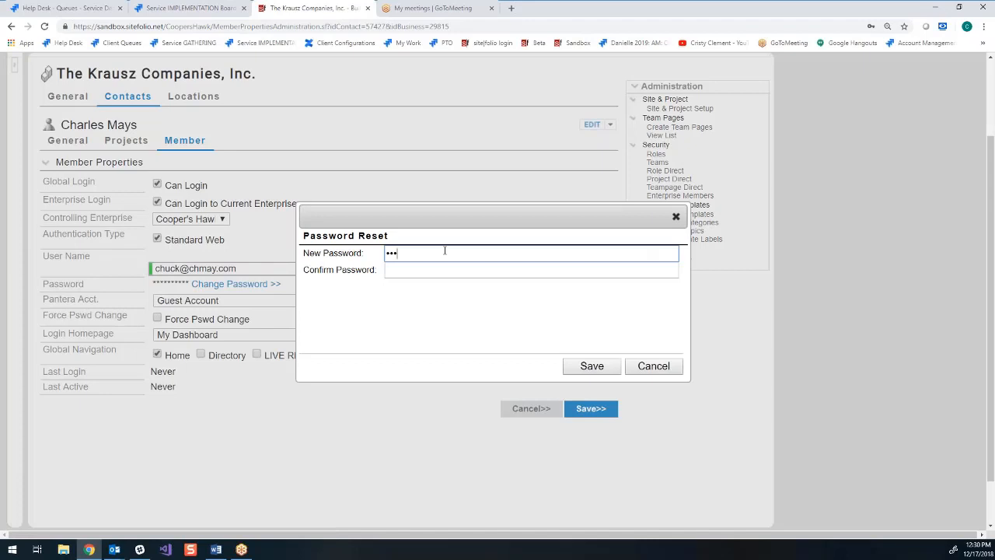
click(412, 268)
text(••••)
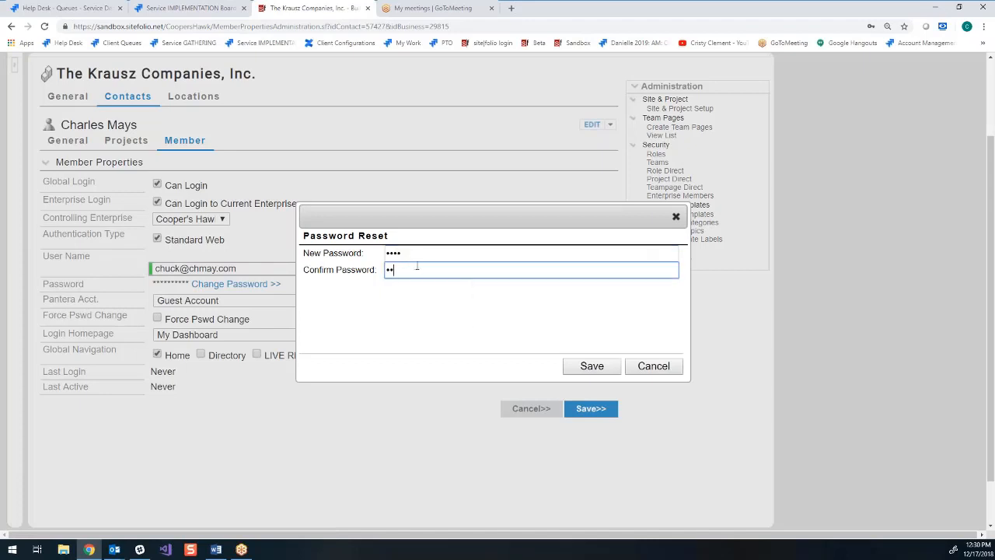
click(588, 366)
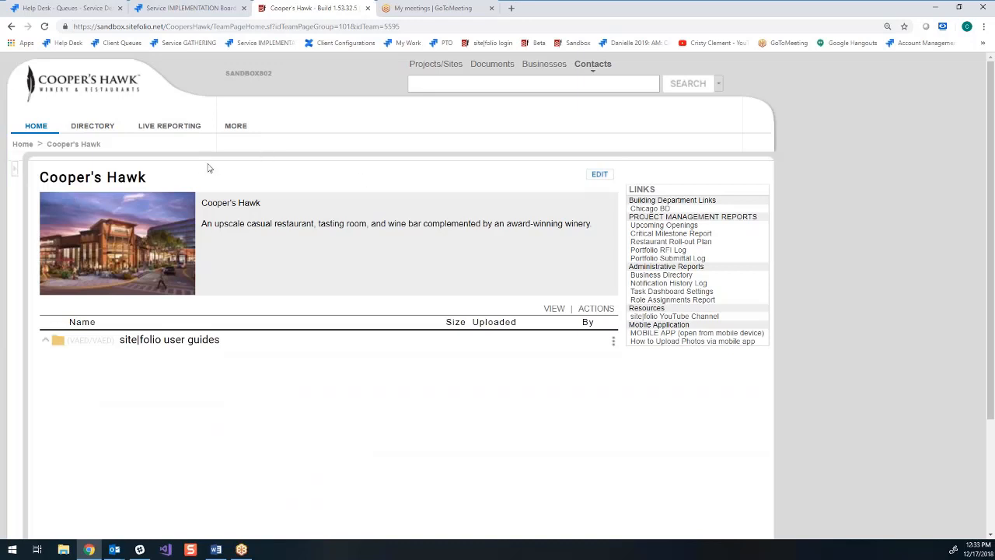
- Open the list of enterprise members in Administration and sort it by last login to review member activity
click(239, 127)
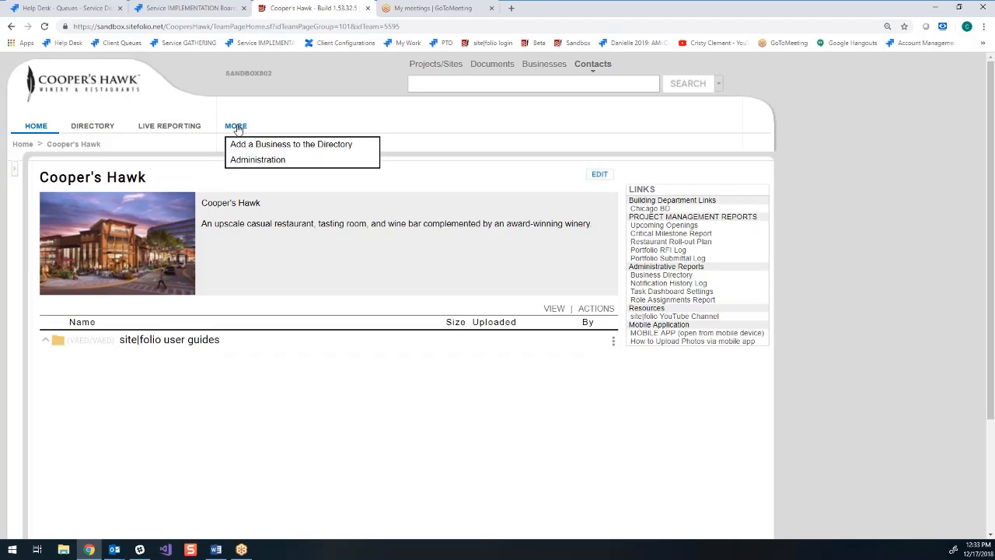
click(258, 161)
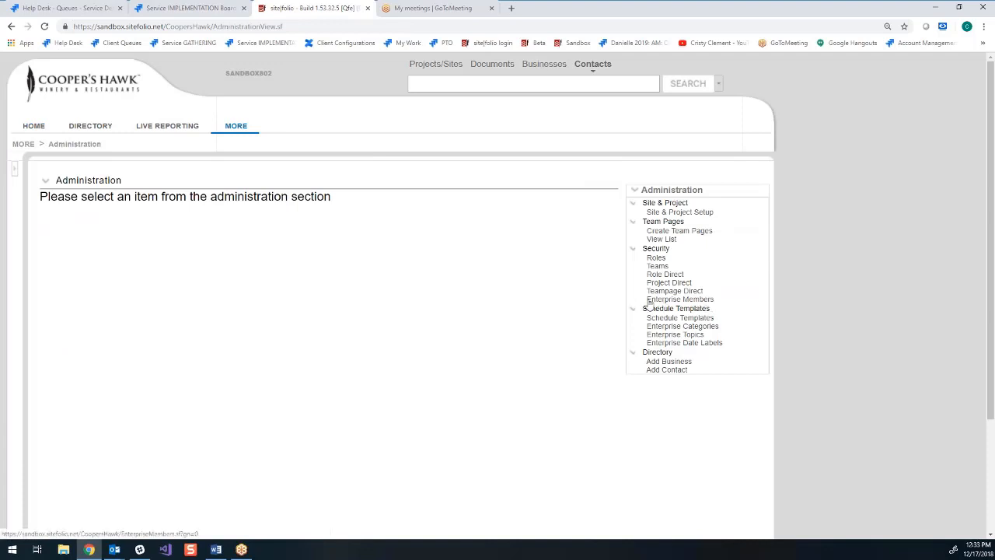
click(696, 301)
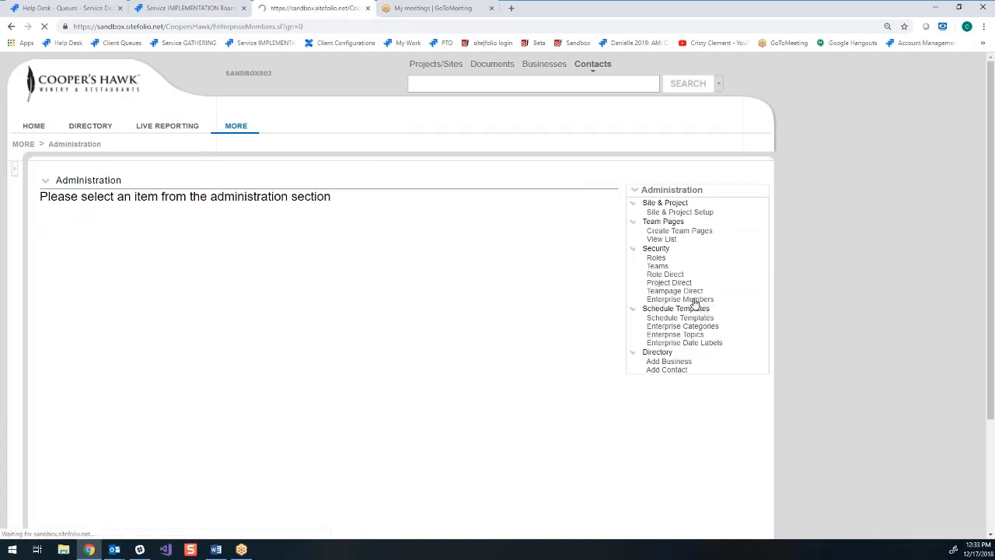
scroll(495, 403, down, 2)
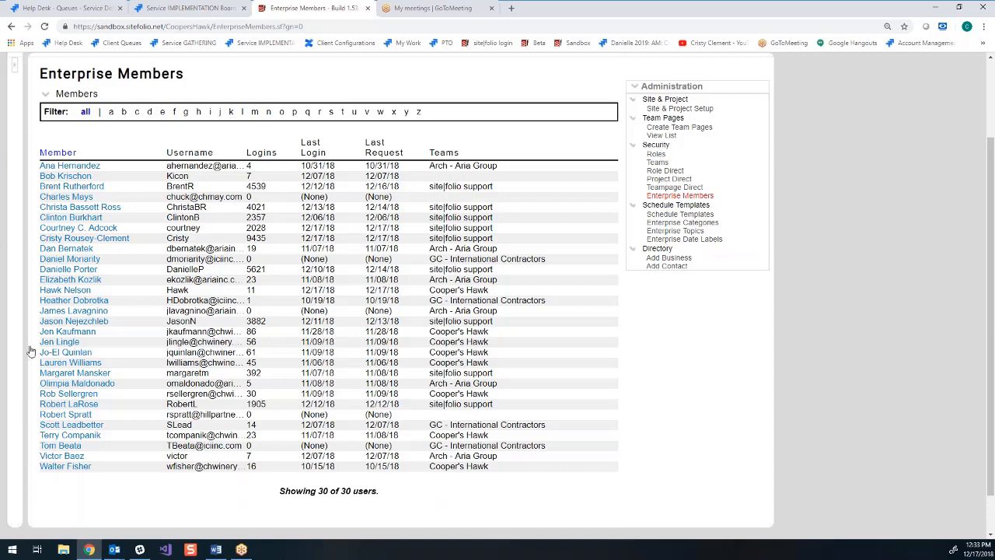
click(315, 159)
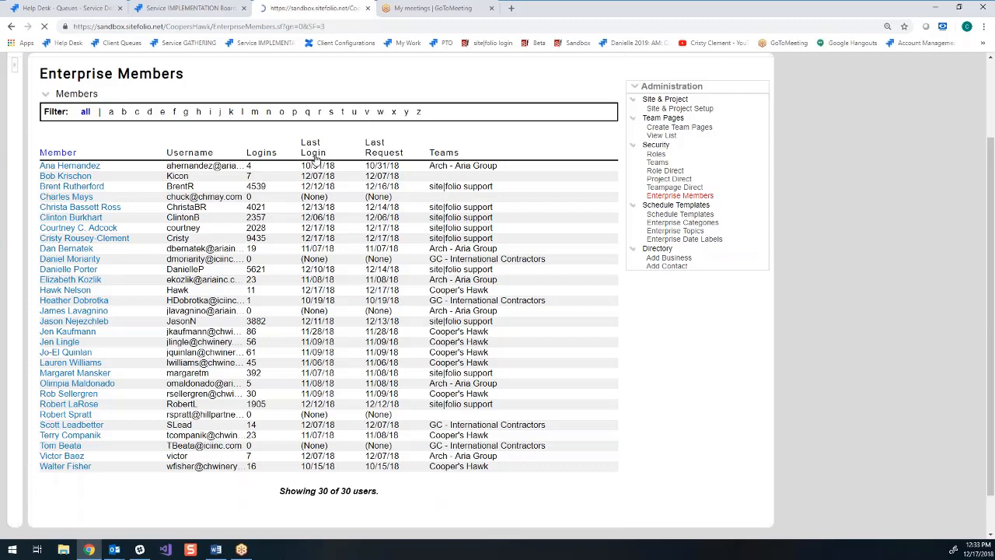
scroll(359, 381, down, 1)
scroll(359, 381, down, 1)
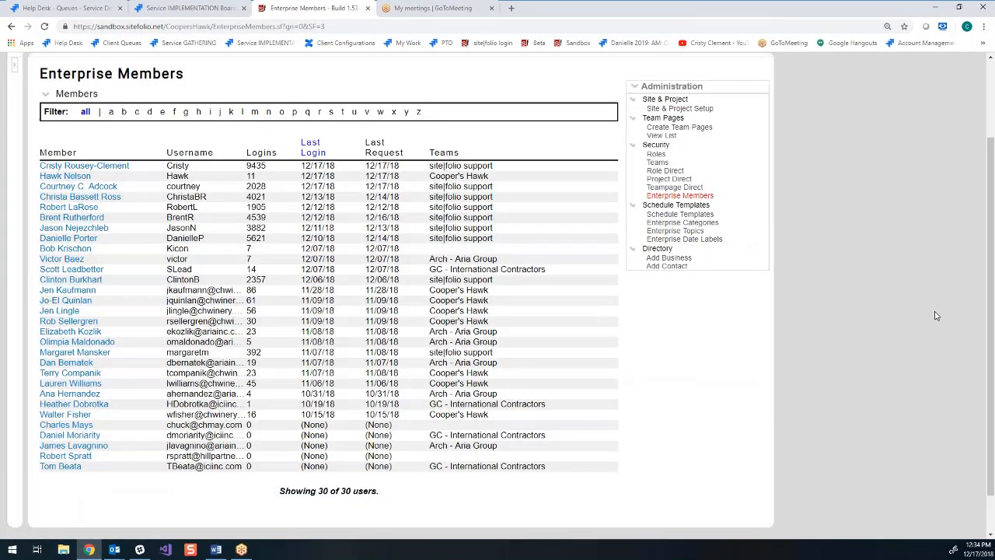
- Open the Aria Group Architects member who has never logged in, revoke login to the current enterprise, and save
scroll(871, 251, down, 1)
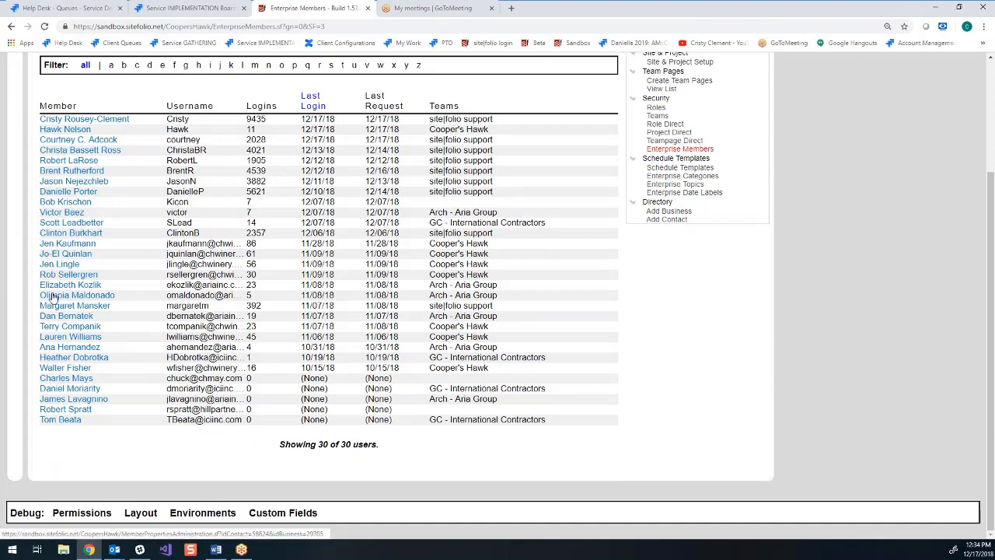
click(86, 401)
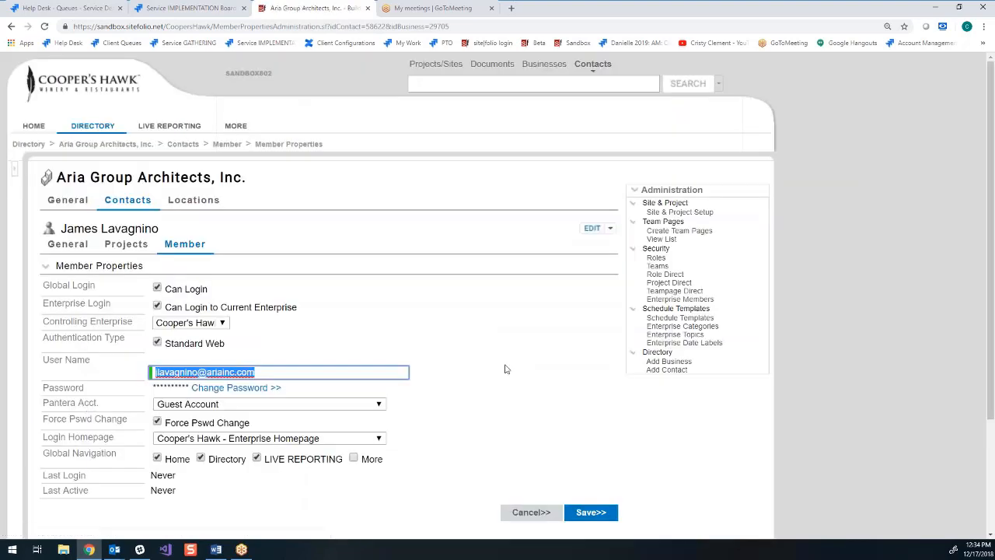
scroll(486, 335, down, 1)
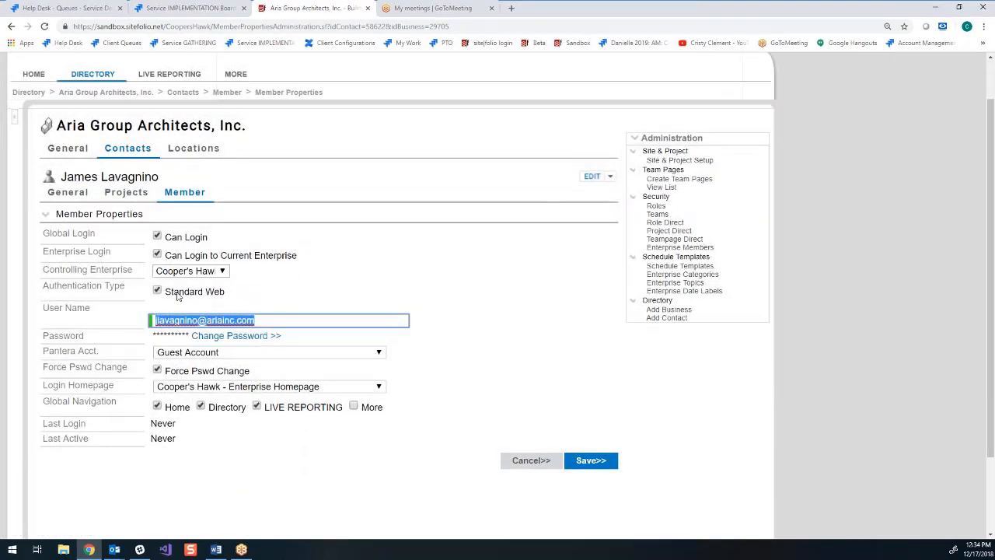
click(158, 261)
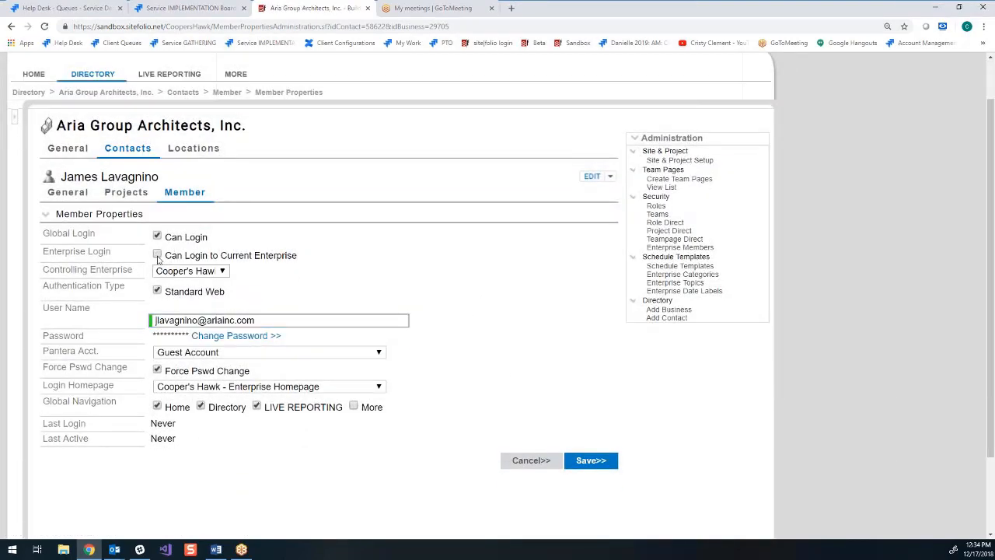
click(592, 461)
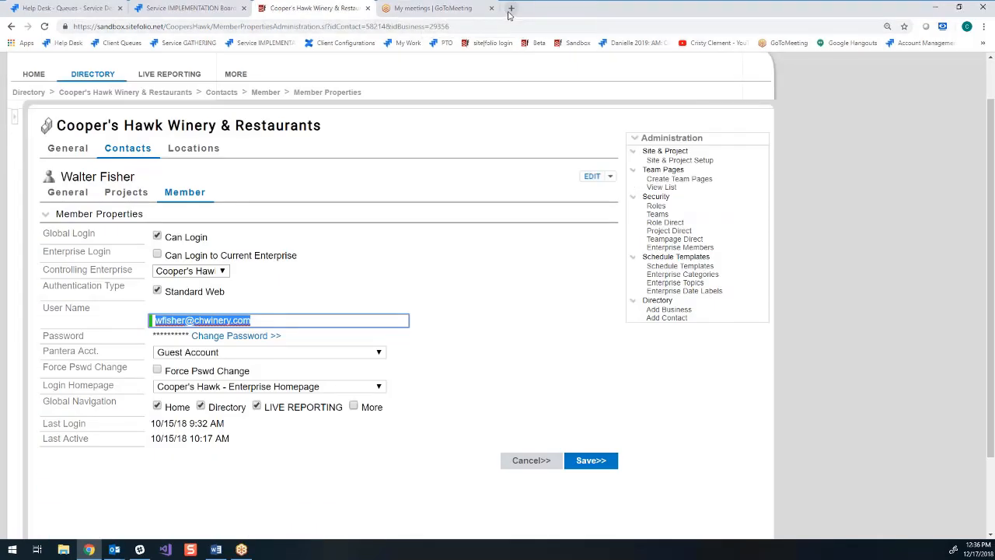
- Leave the member record and create a new bid package in the Bidding section of project 039-001 Kentwood, MI
scroll(178, 196, up, 1)
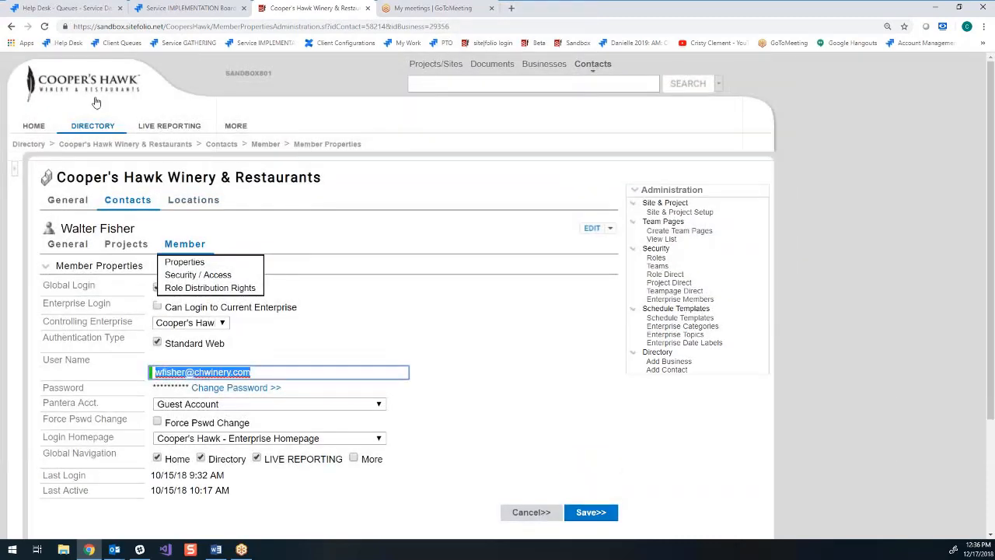
click(33, 129)
mouse_move(427, 196)
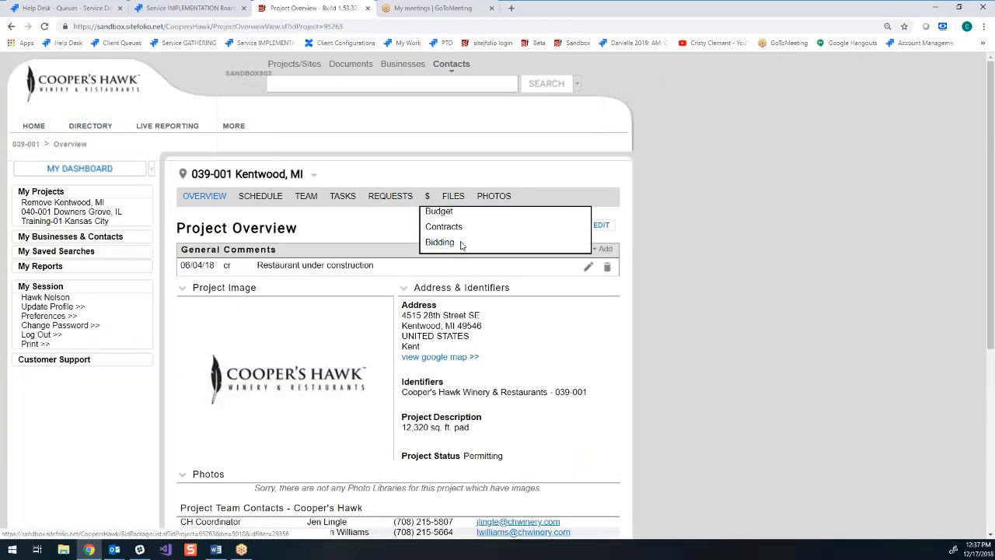
click(450, 244)
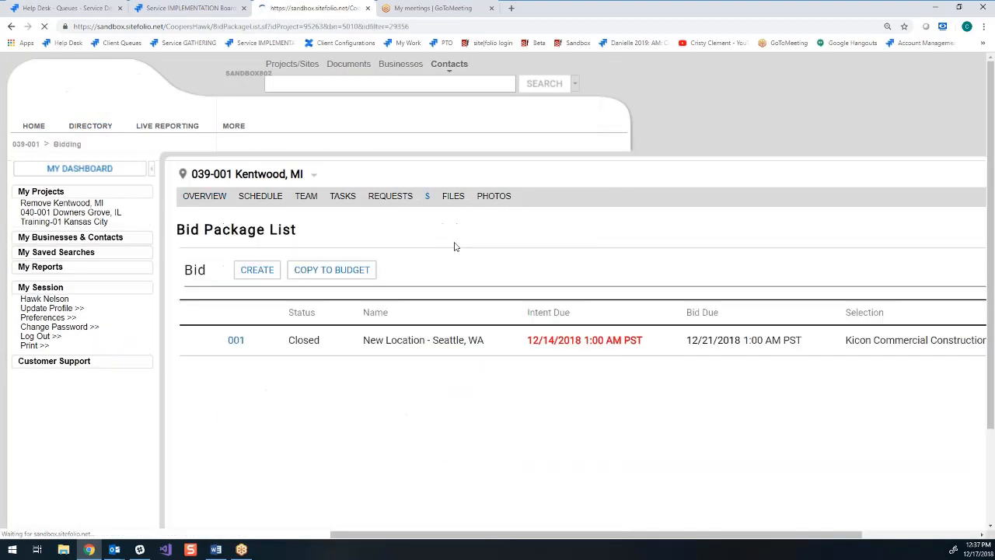
click(263, 273)
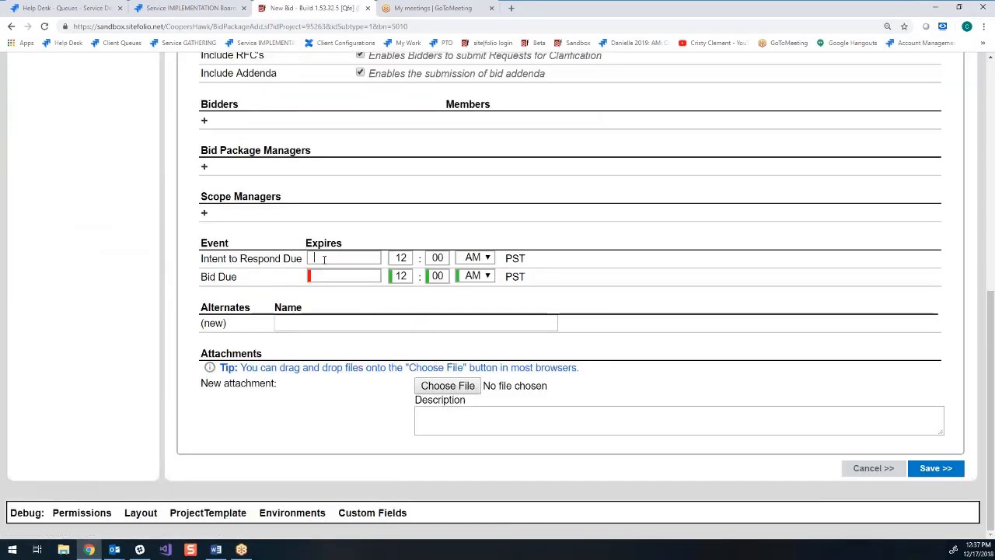
- Set the bid's Intent to Respond Due date to 12/17/2018 and its Bid Due date to 12/21/2018
click(325, 258)
click(343, 392)
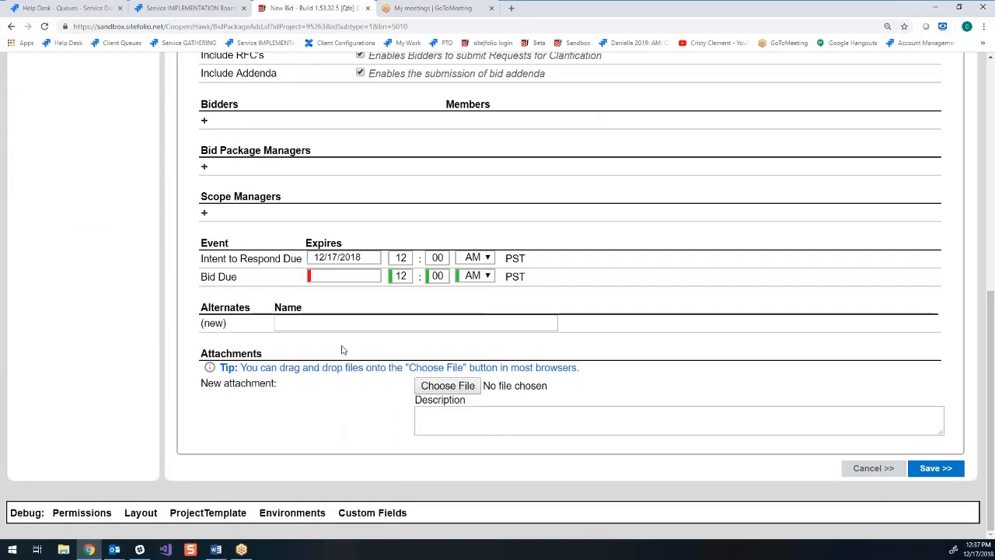
click(344, 275)
click(440, 413)
scroll(507, 315, up, 1)
scroll(507, 315, up, 2)
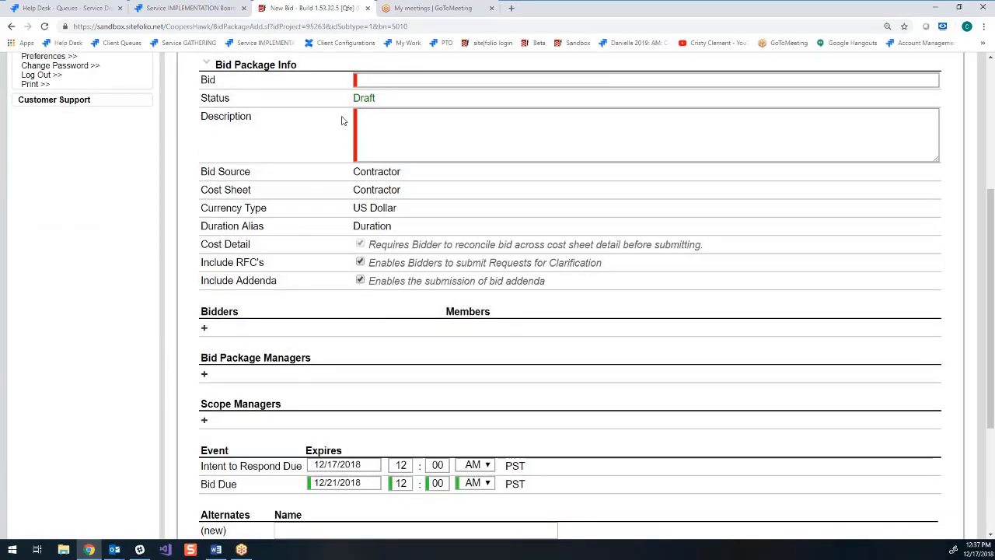
- Name the bid "name bid package" and enter "provide description here" as its description
click(368, 80)
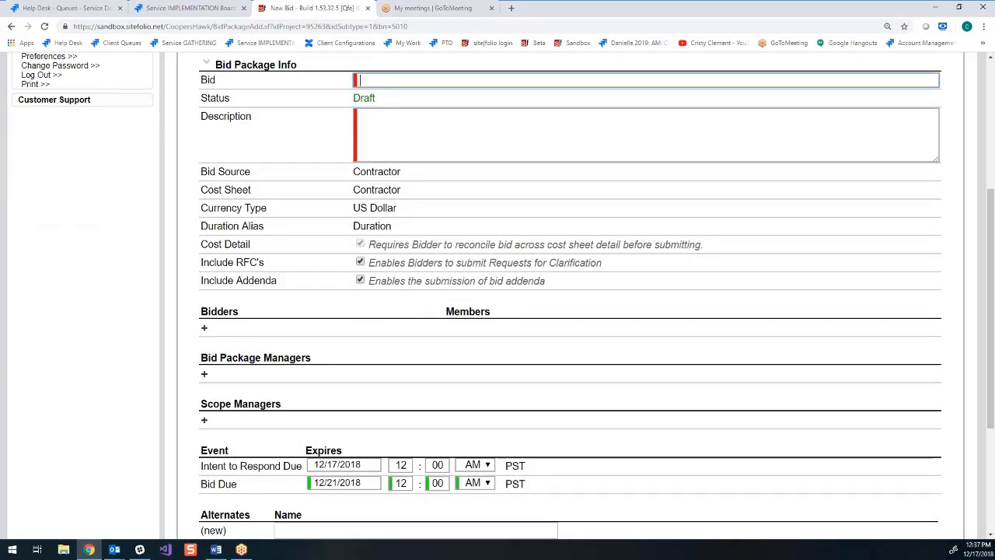
text(name bid package)
key(Tab)
text(pr)
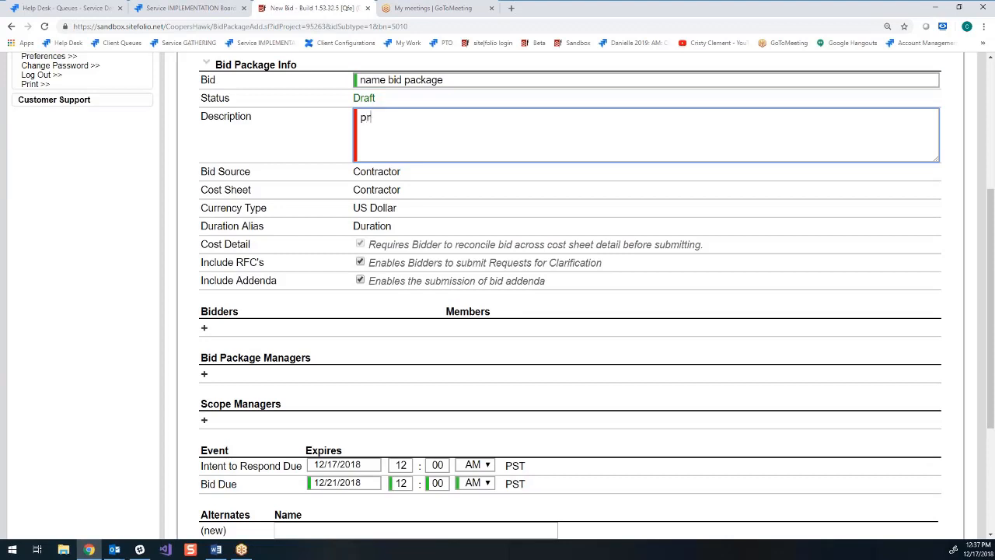
text(ovide descriptio)
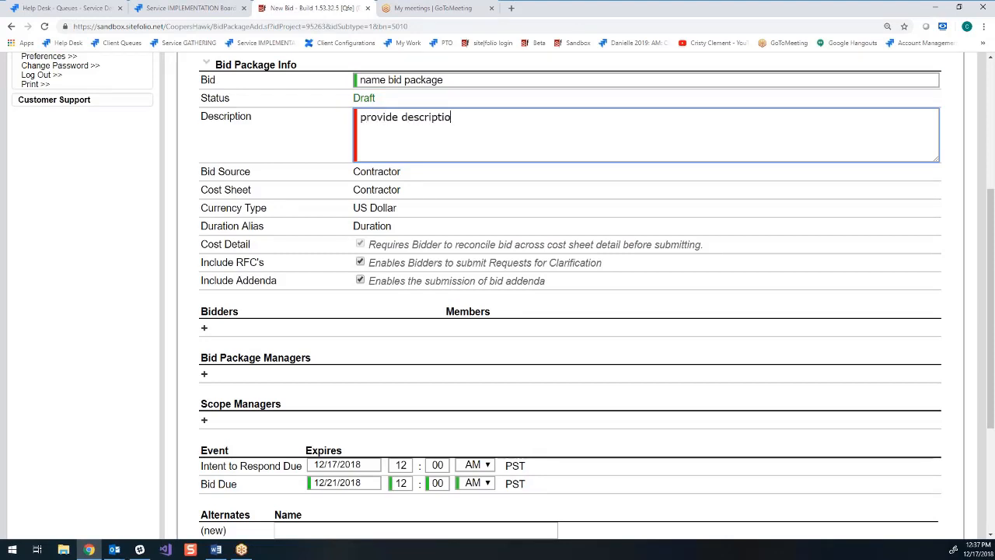
text(n here)
scroll(399, 103, down, 1)
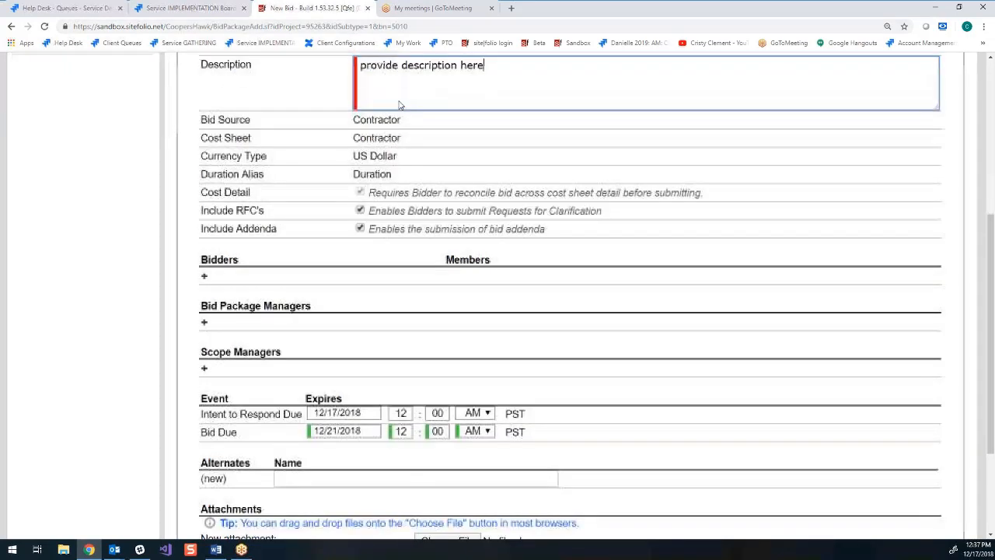
- Add International Contractors Inc. with its first two listed contacts, and Kicon Commercial Construction with one contact, as bidders
click(204, 278)
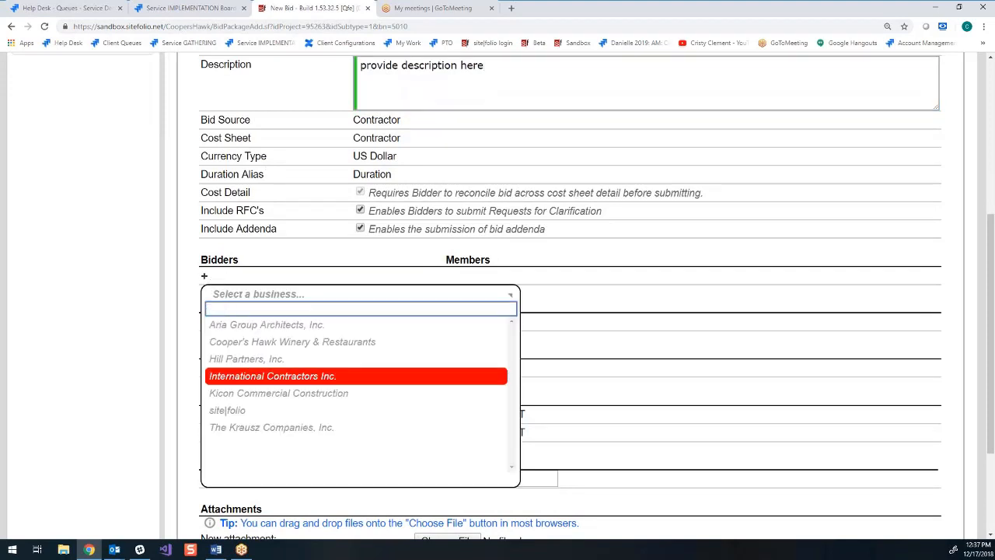
click(273, 375)
click(449, 267)
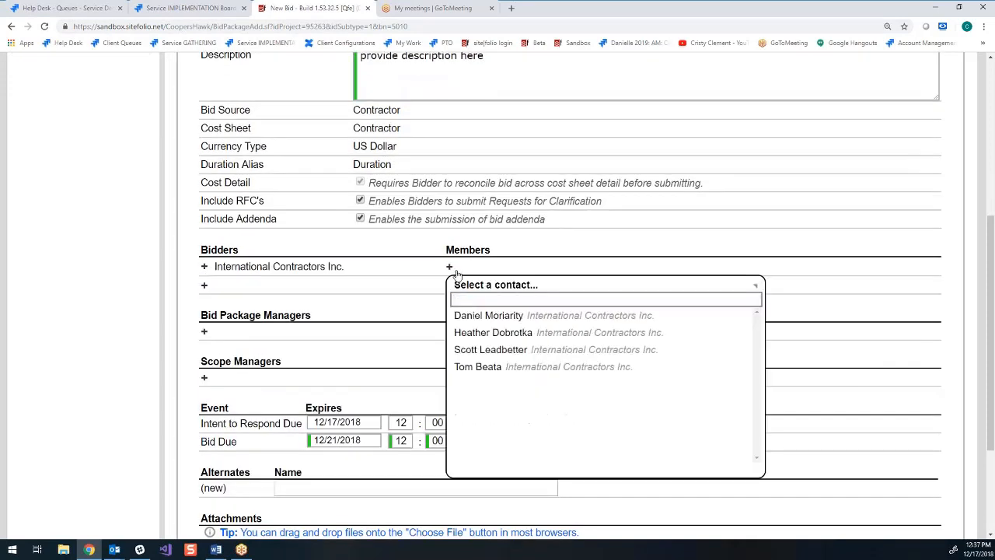
click(529, 315)
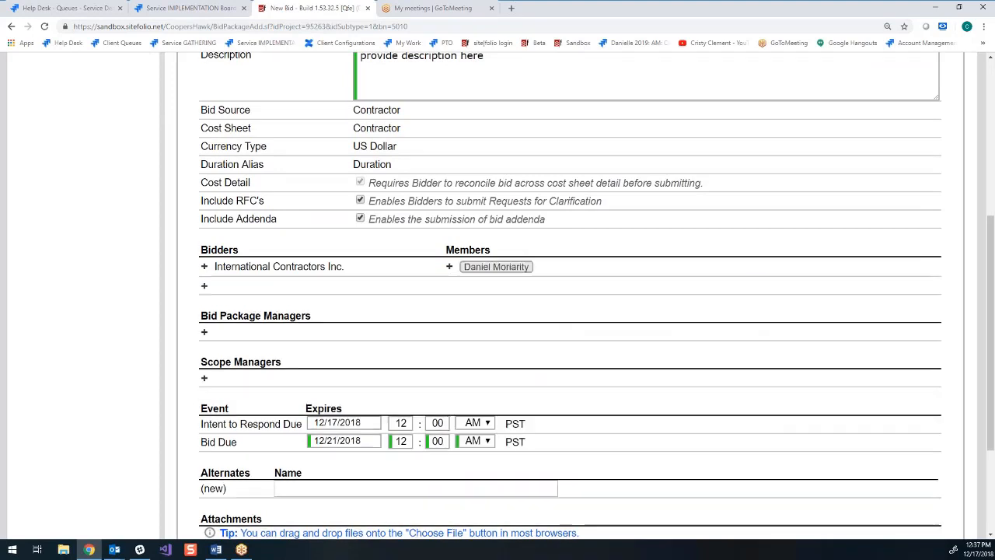
click(449, 267)
click(491, 333)
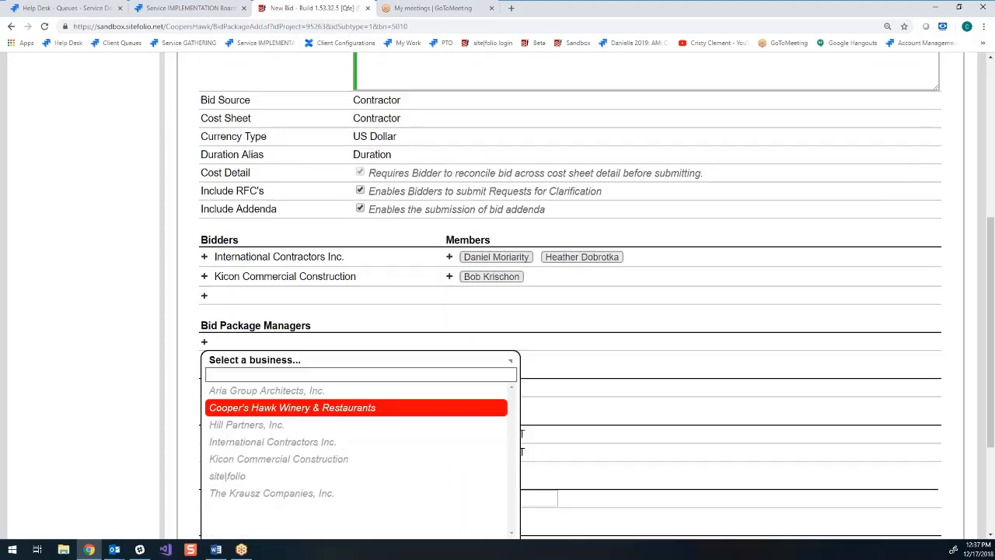
click(356, 406)
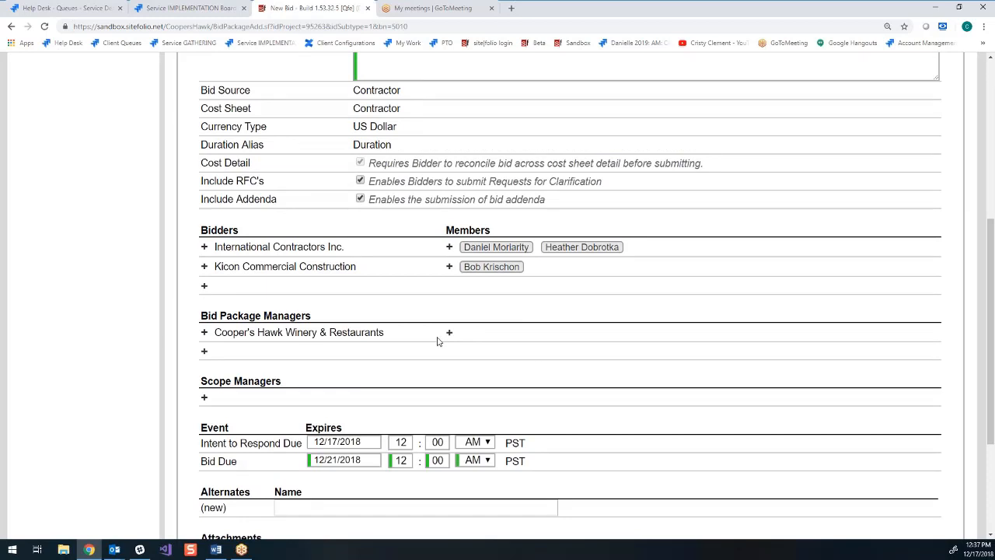
- Assign the last listed Cooper's Hawk contact as bid package manager and the last listed Aria Group Architects, Inc. contact as scope manager
click(448, 333)
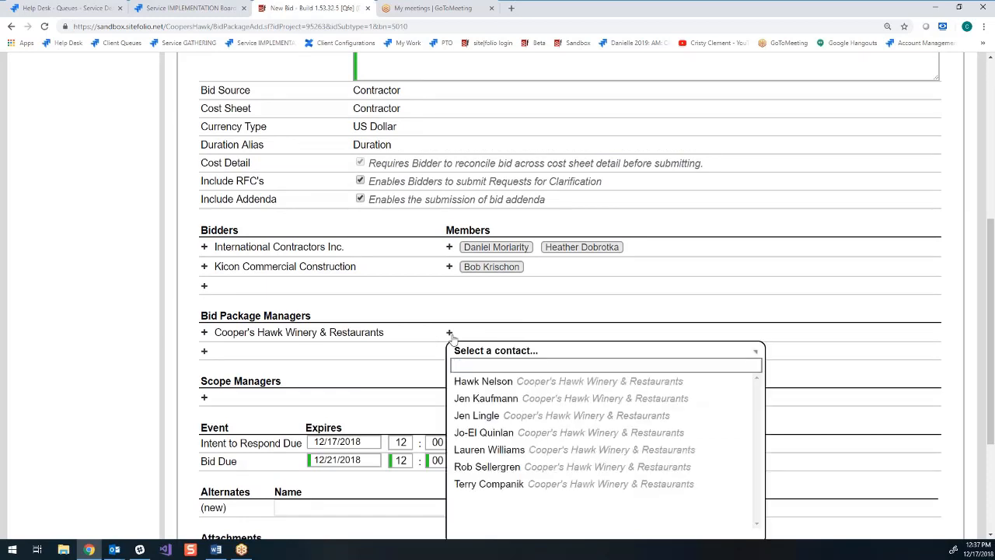
click(521, 484)
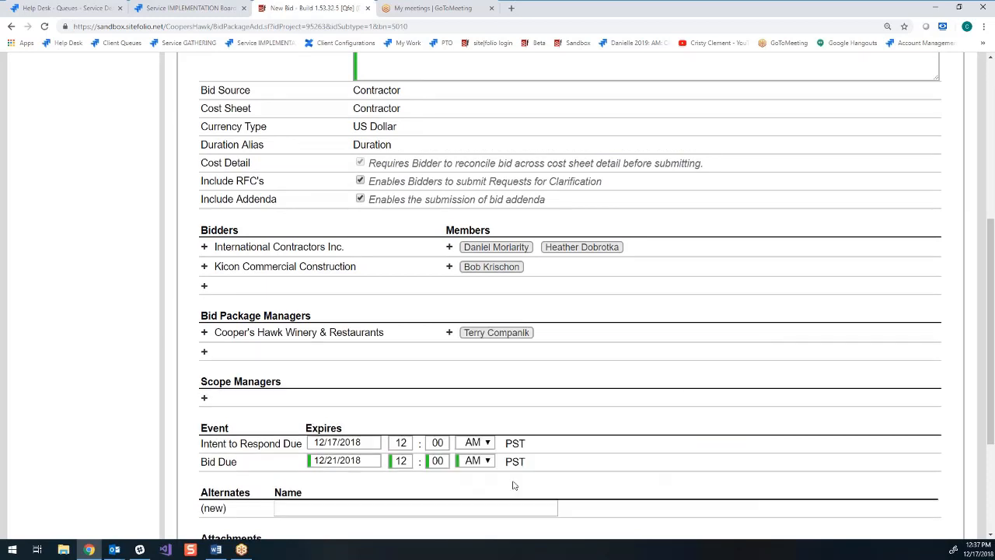
click(204, 398)
scroll(234, 420, down, 1)
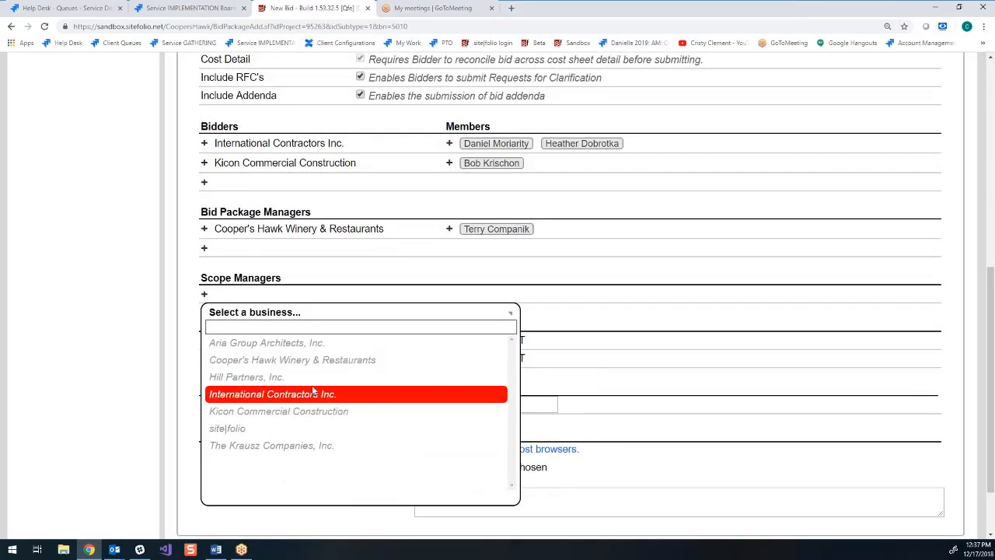
click(276, 343)
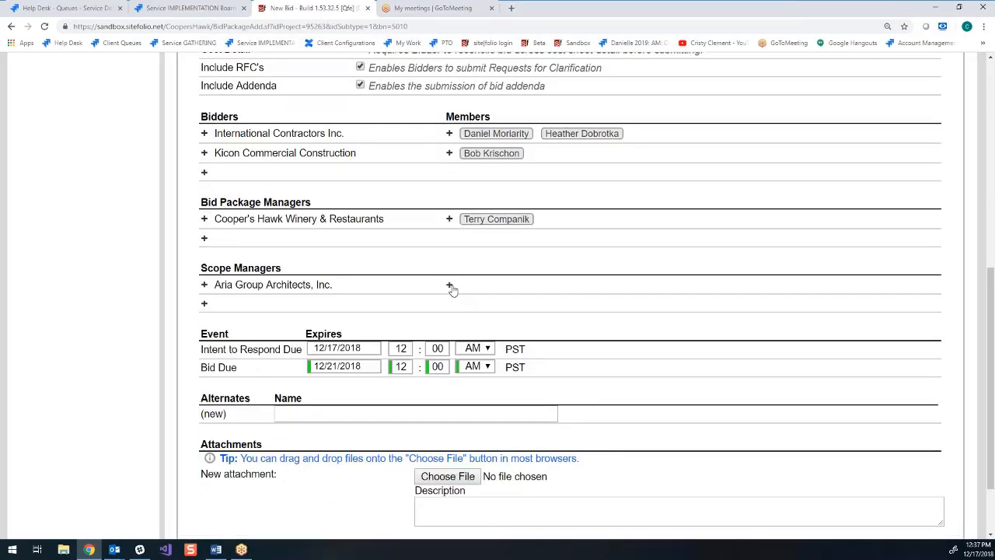
click(450, 285)
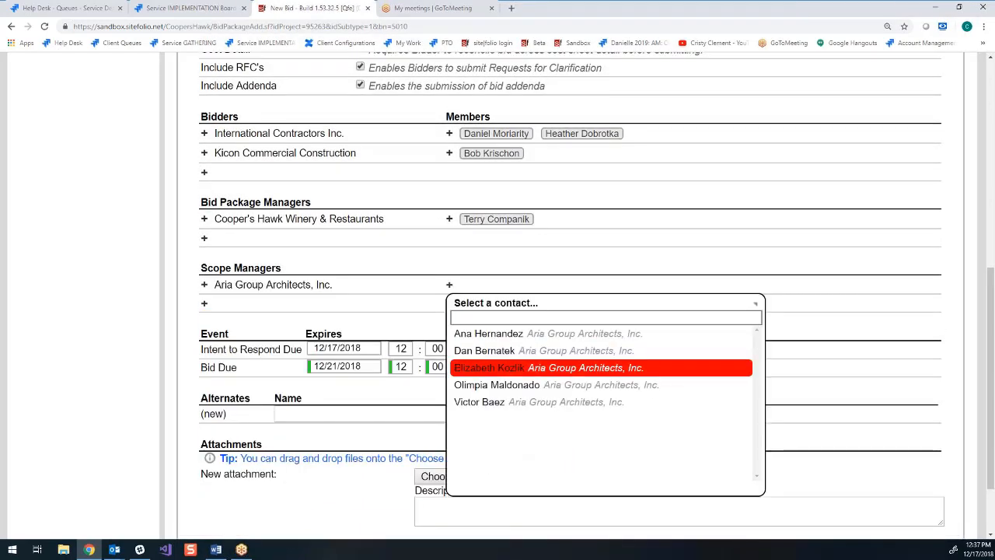
click(536, 402)
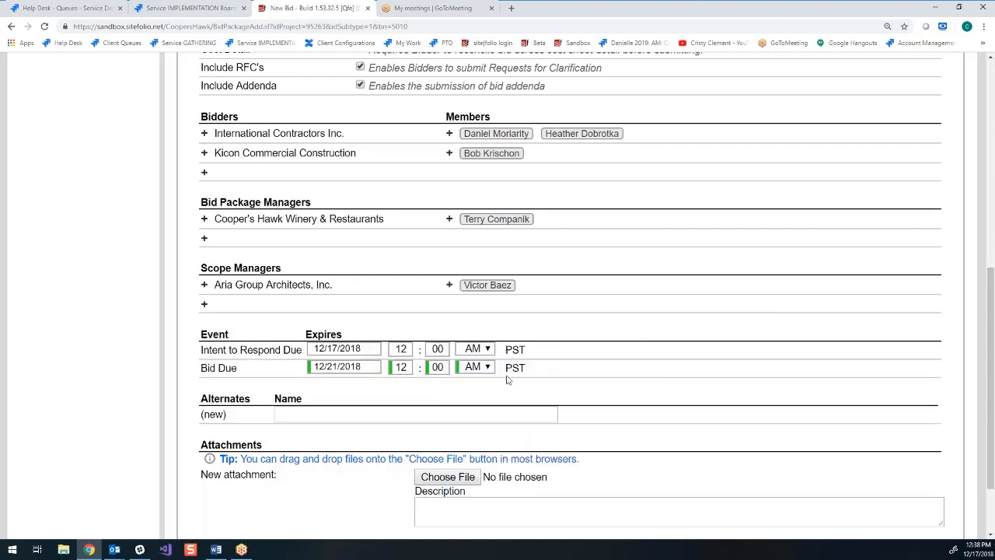
- Save the new bid package and open it for bidding
scroll(434, 211, up, 1)
scroll(583, 233, down, 3)
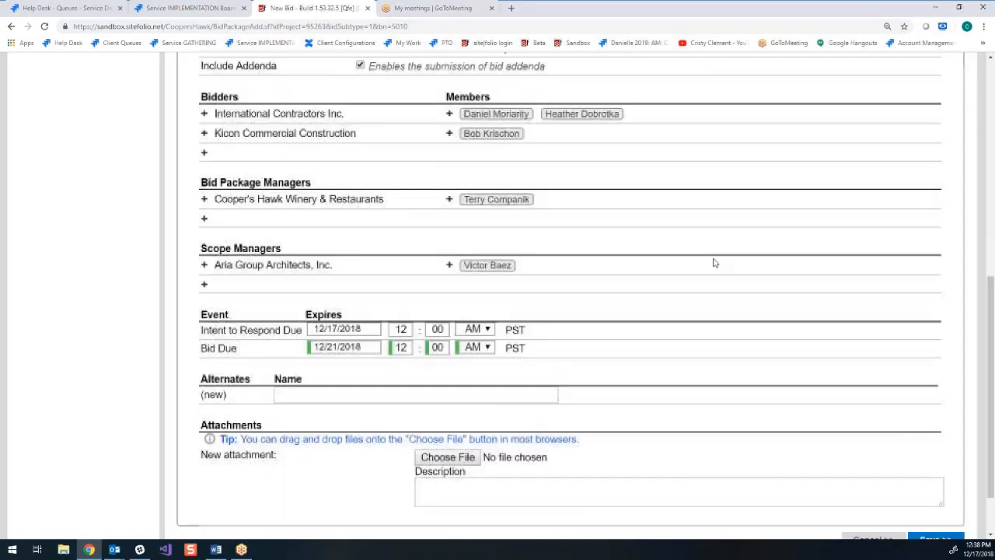
click(936, 468)
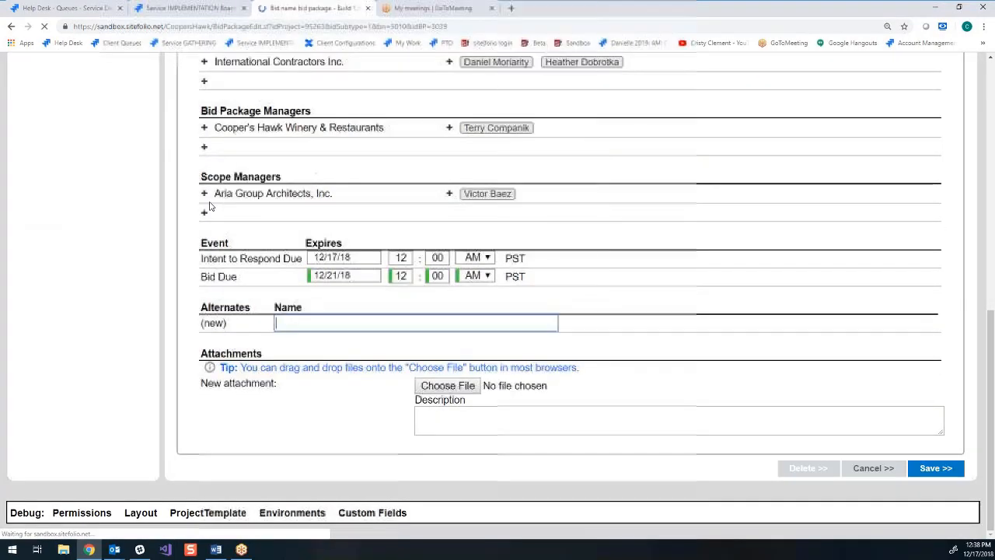
scroll(555, 269, up, 1)
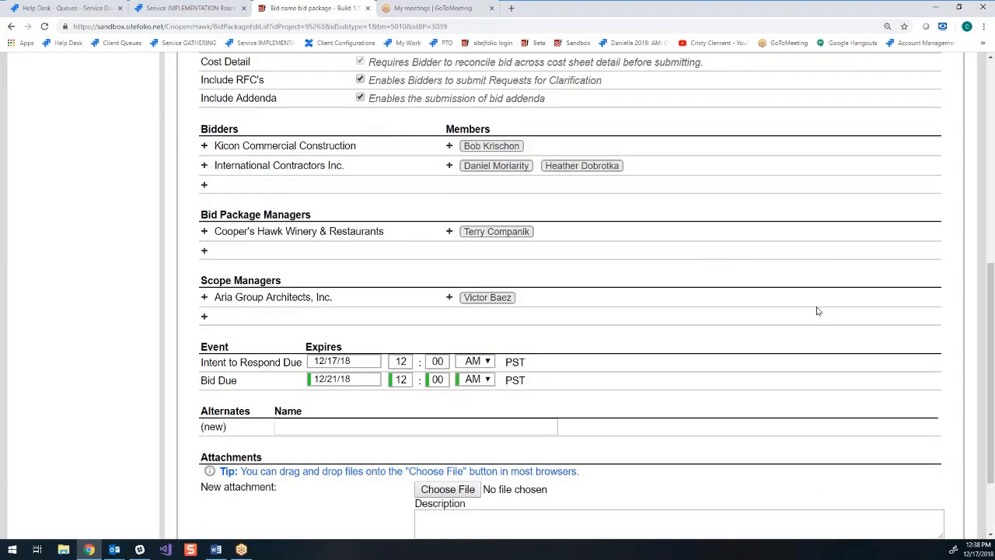
scroll(820, 309, up, 1)
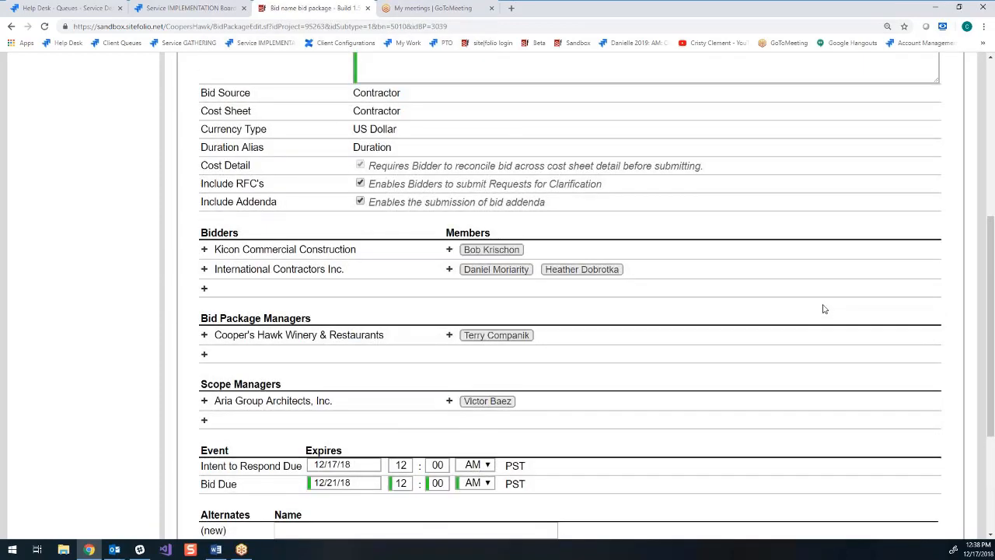
scroll(824, 308, up, 1)
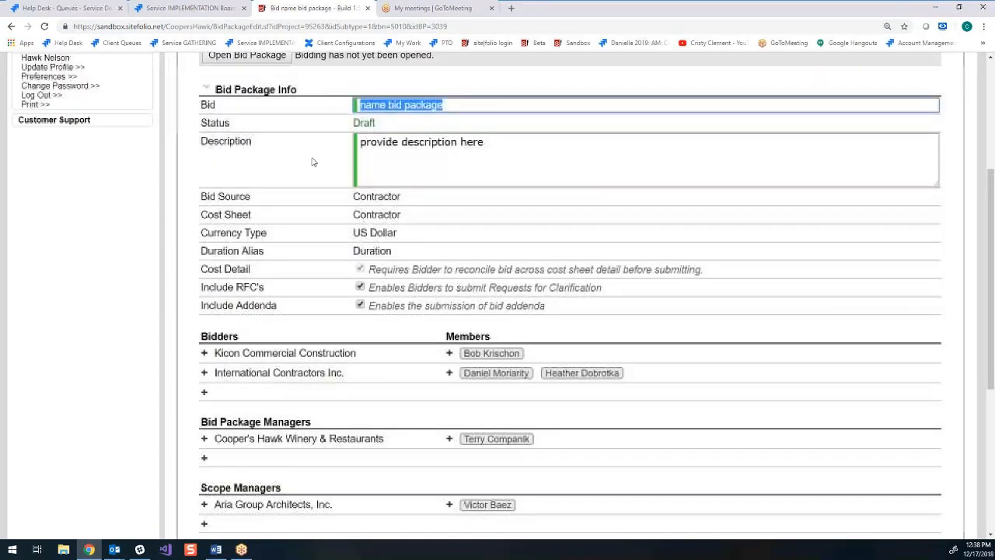
click(234, 58)
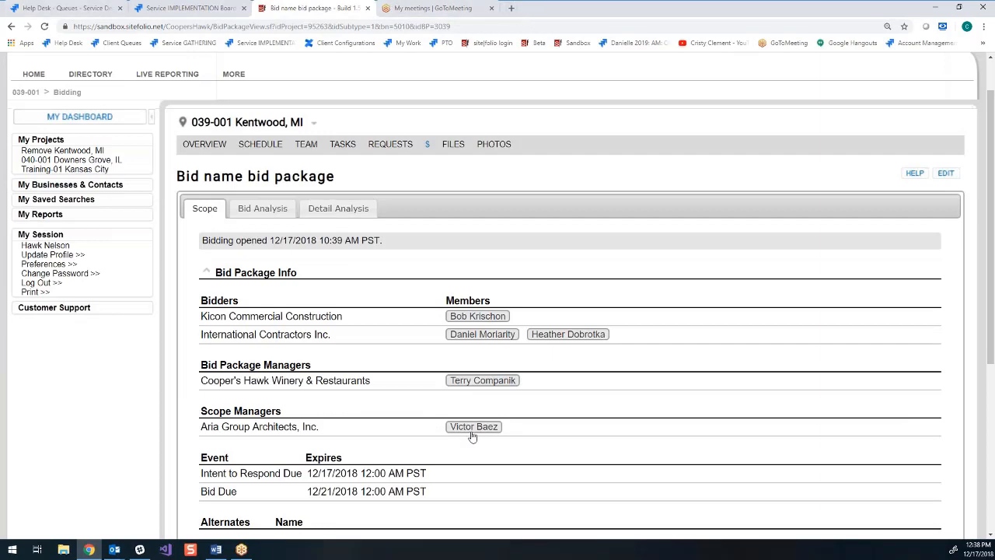
- Search contacts for the Kicon Commercial Construction bidder by first name and view that member's Security / Access
scroll(492, 333, up, 1)
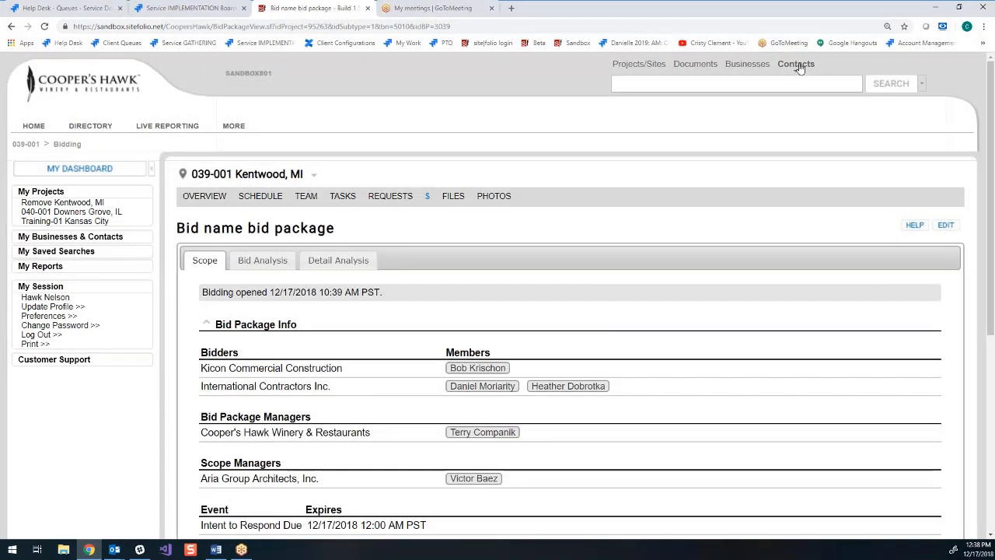
click(772, 77)
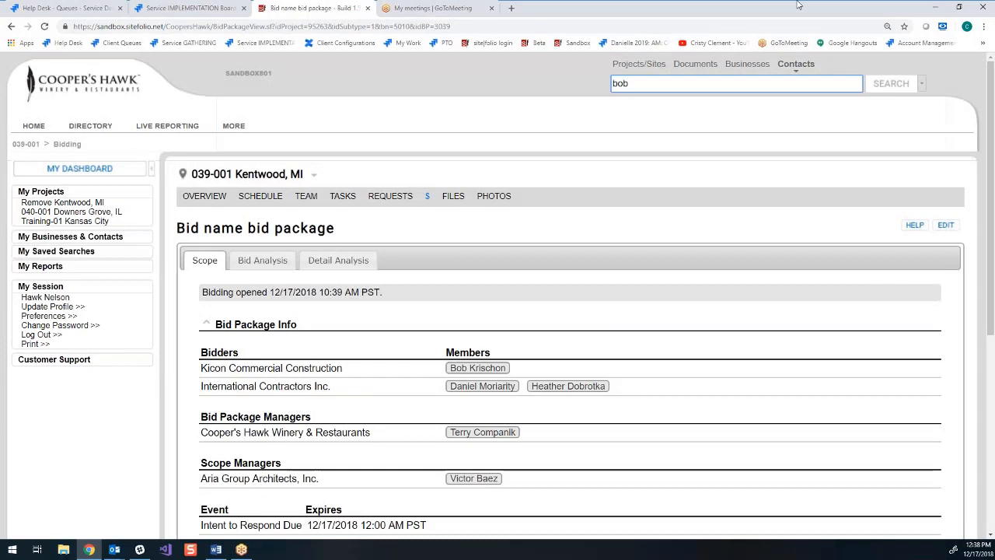
key(Return)
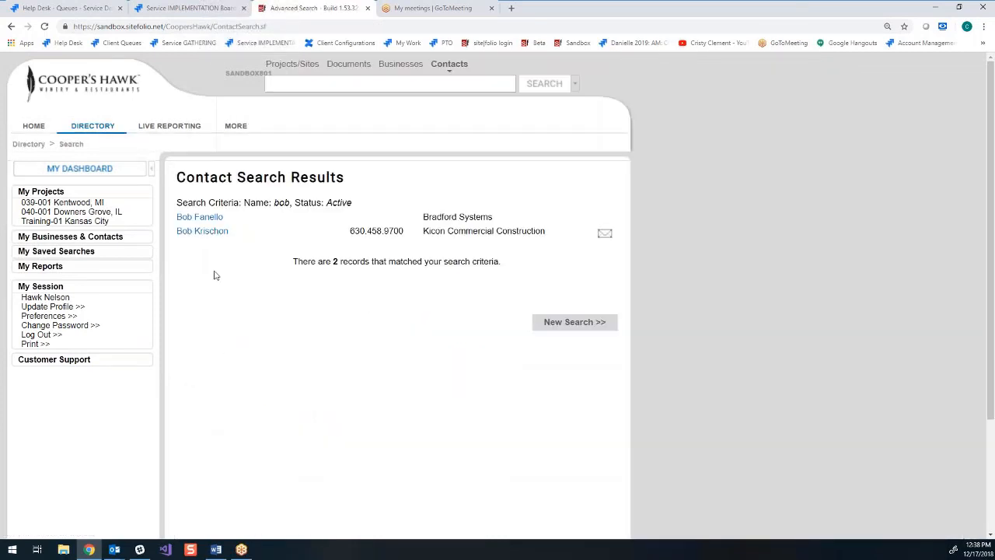
click(217, 232)
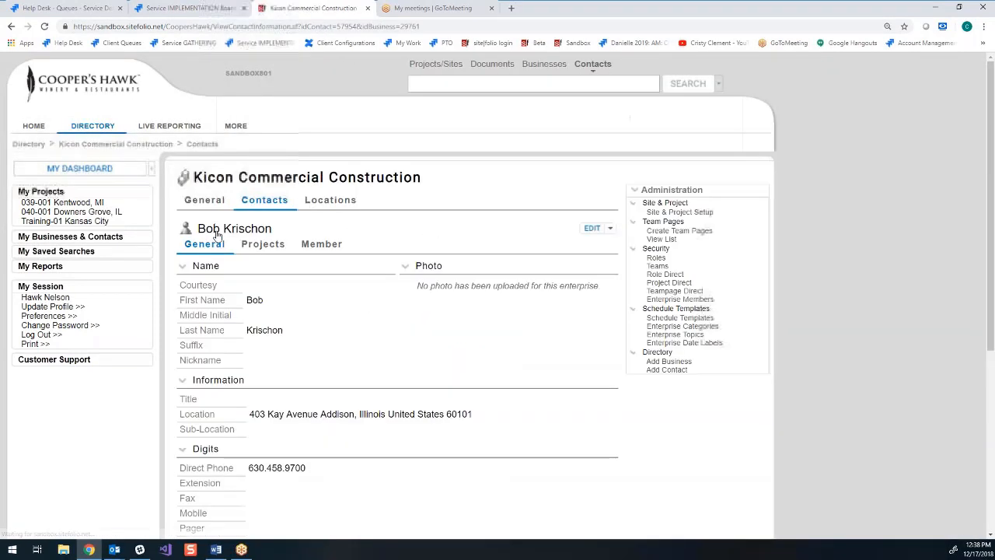
mouse_move(321, 246)
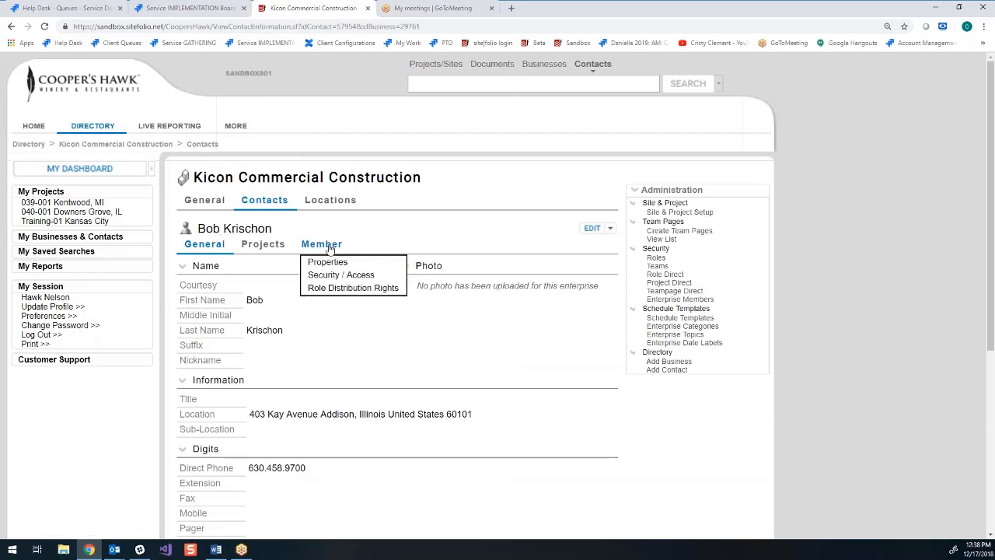
click(364, 277)
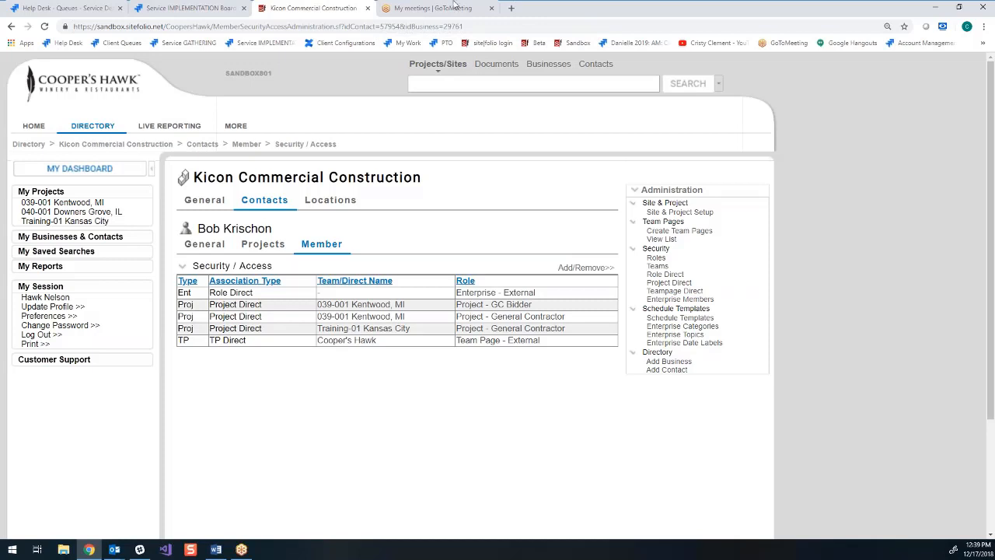
- Return to project 039-001 Kentwood, MI and open its Bidding section
click(76, 203)
mouse_move(427, 198)
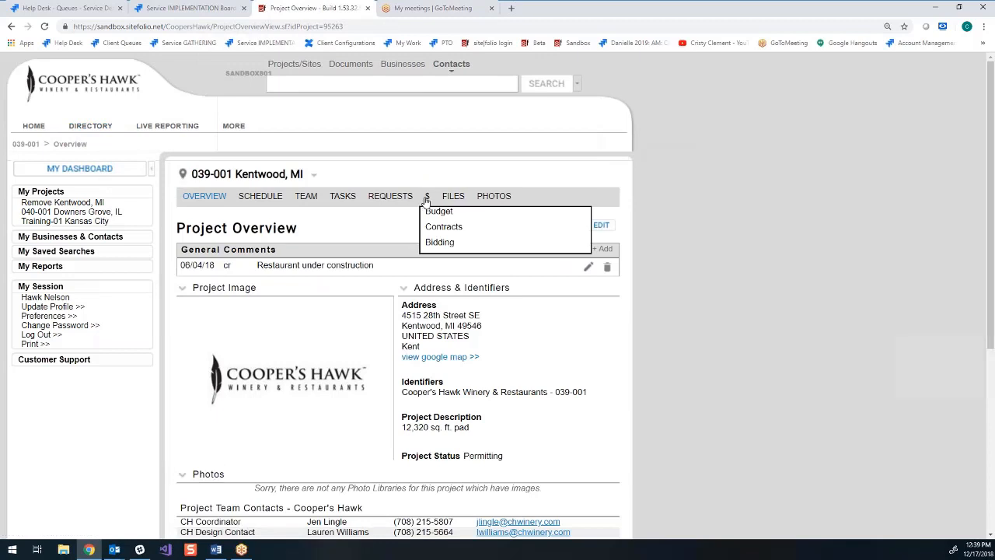
click(435, 240)
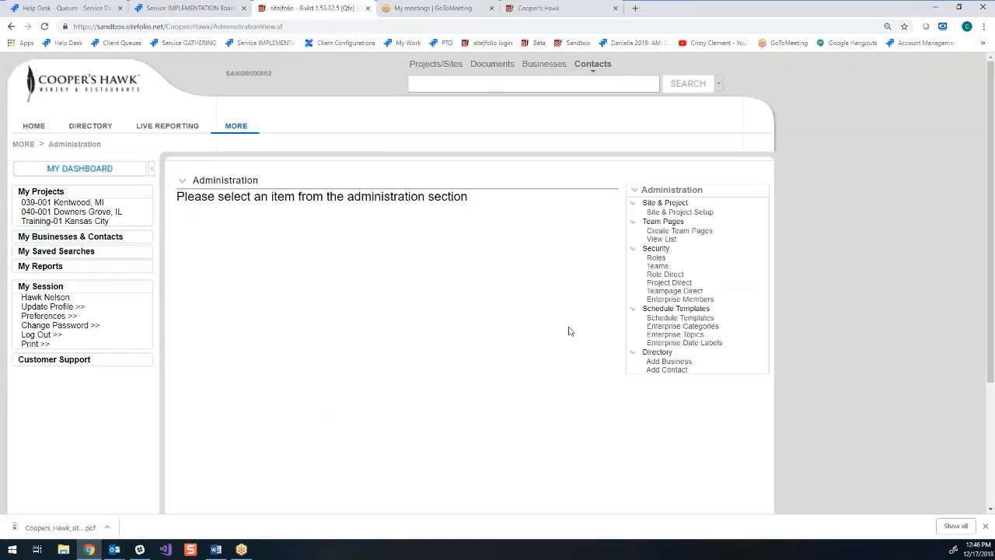
- Open the Arch - Aria Group team from the enterprise Teams list and review its members
click(662, 268)
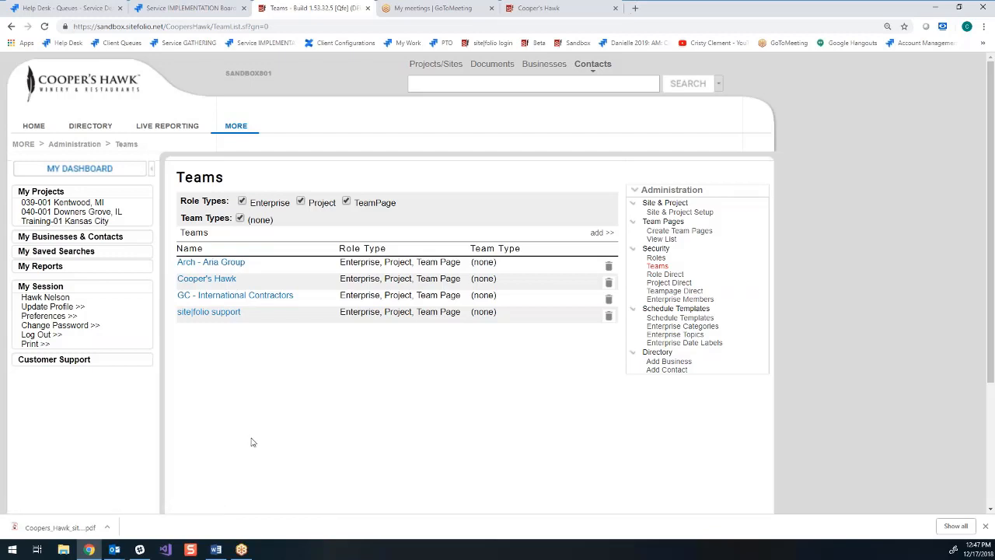
click(227, 266)
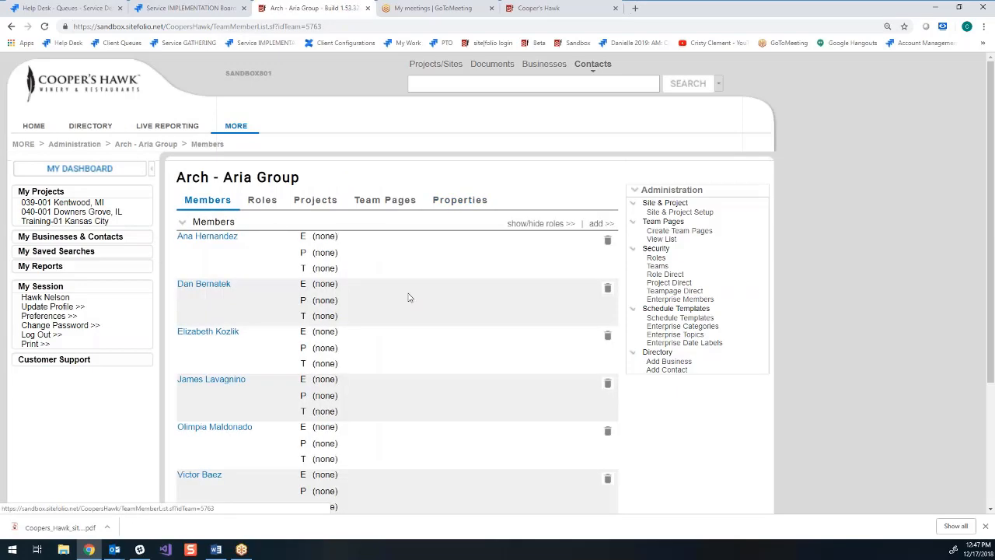
scroll(409, 296, down, 3)
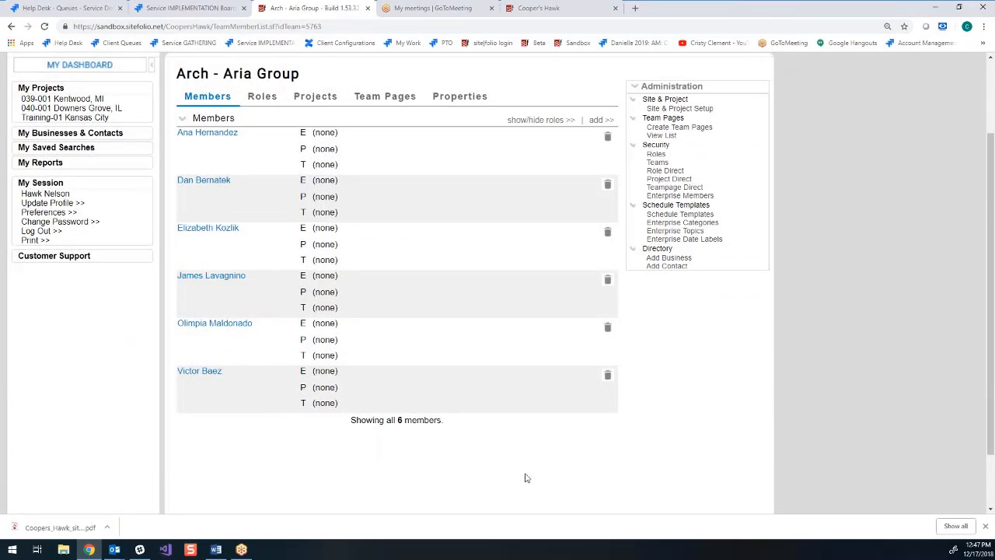
scroll(524, 477, up, 2)
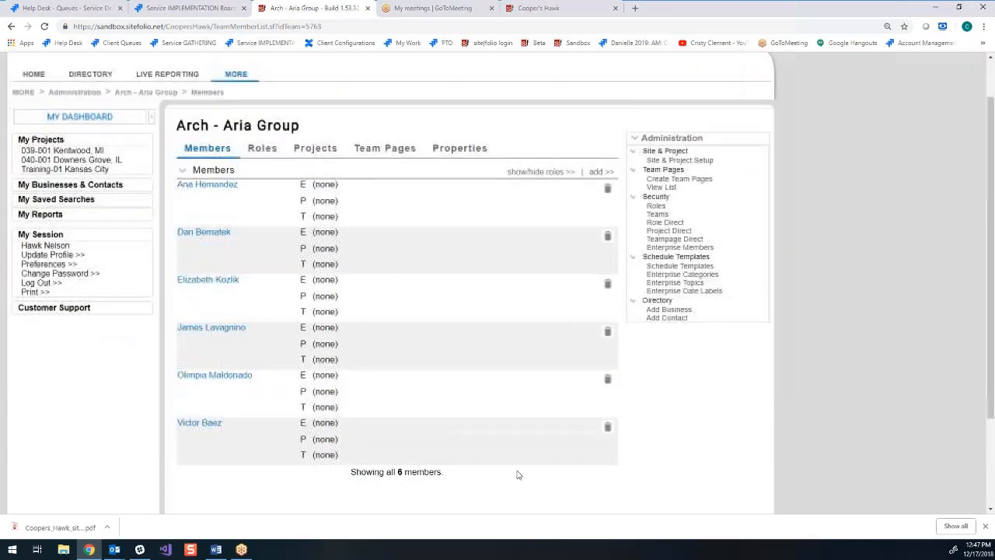
- Review the roles and projects of the Arch - Aria Group team and open the GC - International Contractors team
click(259, 153)
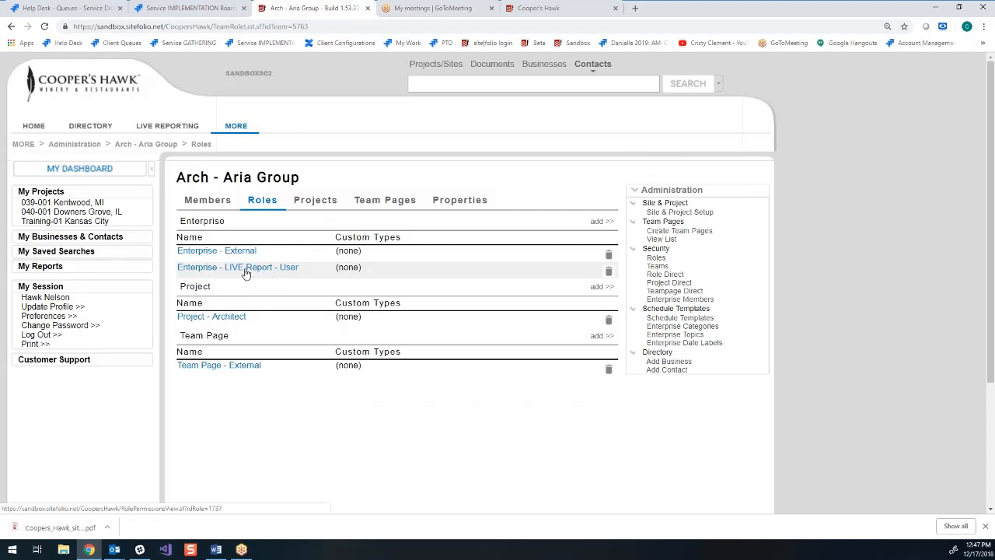
click(316, 200)
scroll(358, 320, down, 2)
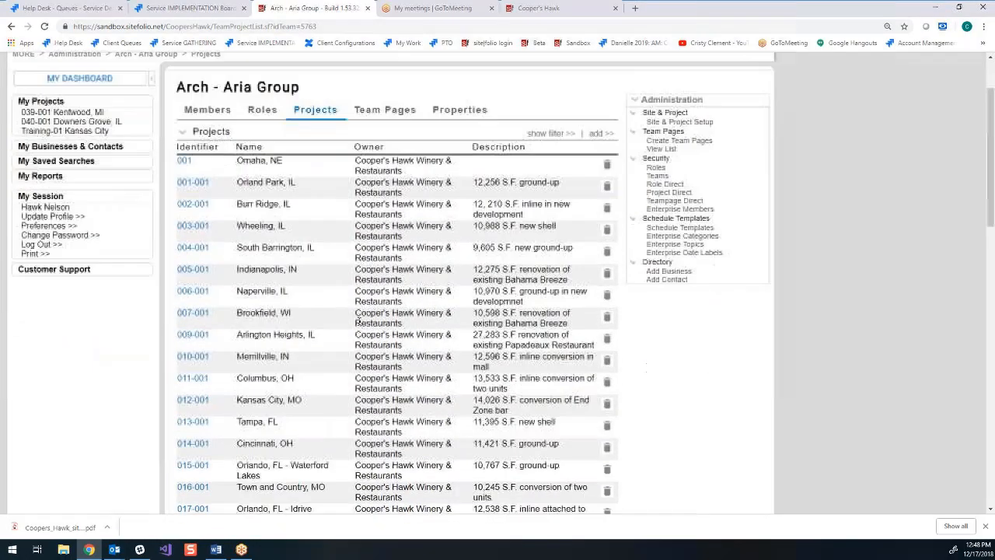
scroll(358, 319, down, 8)
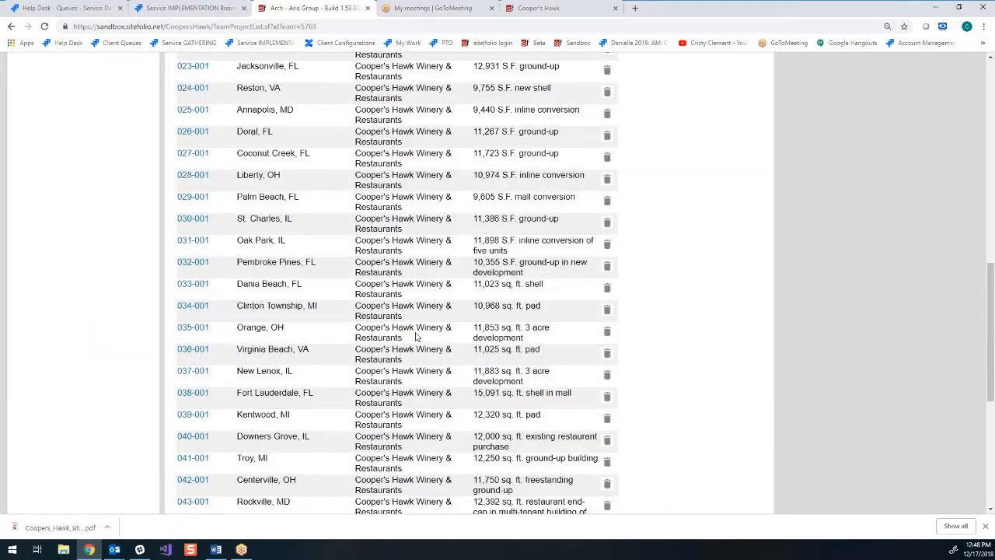
scroll(415, 336, up, 9)
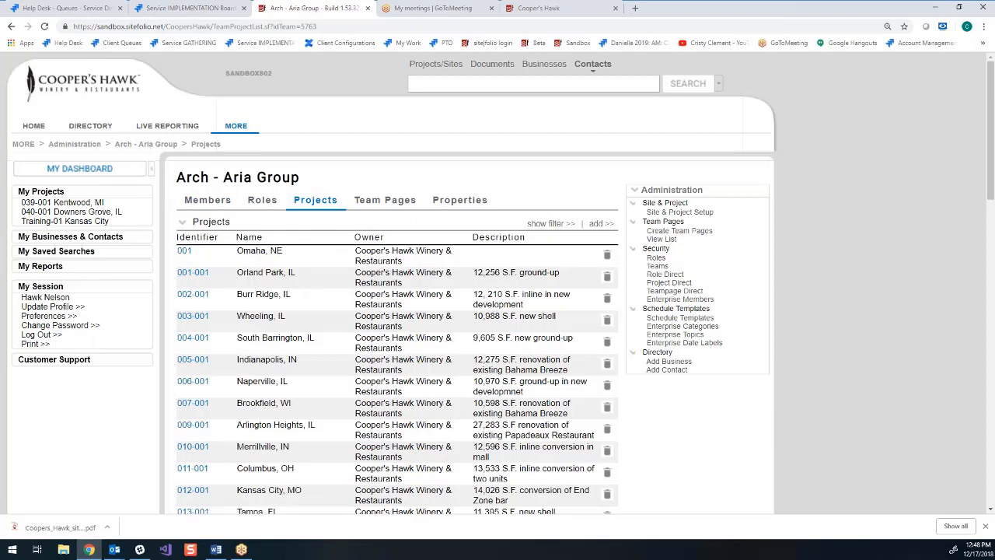
click(658, 266)
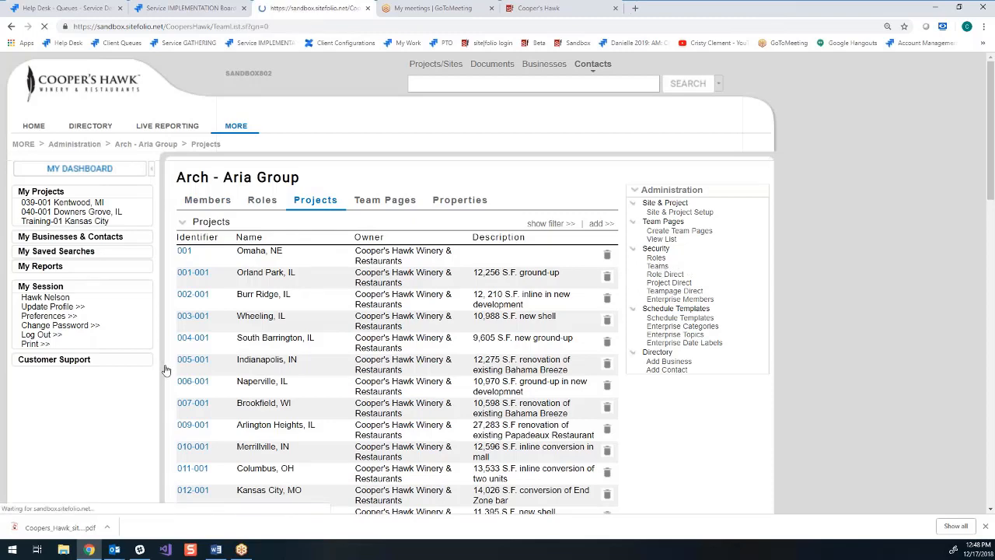
click(235, 295)
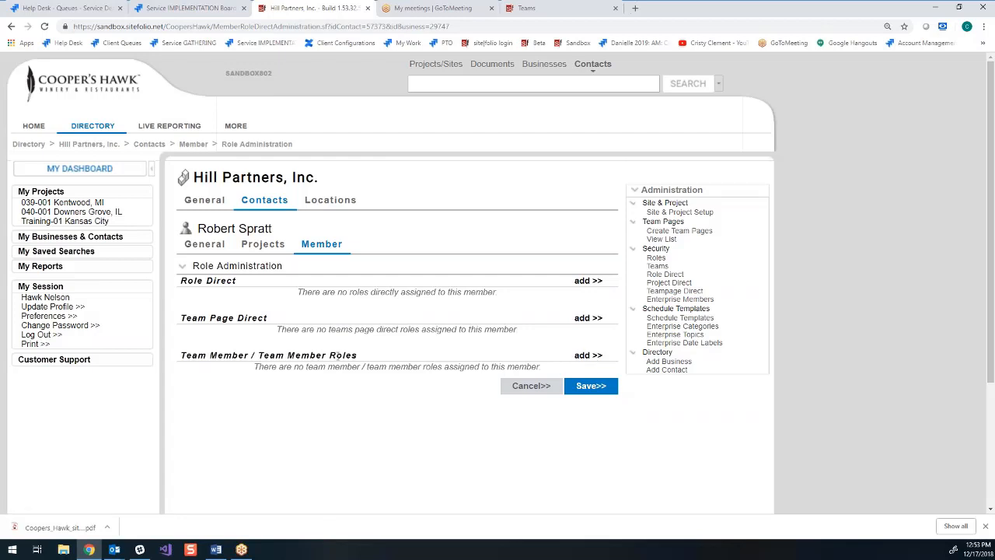
- Add the Hill Partners, Inc. member to the Arch - Aria Group team
click(588, 356)
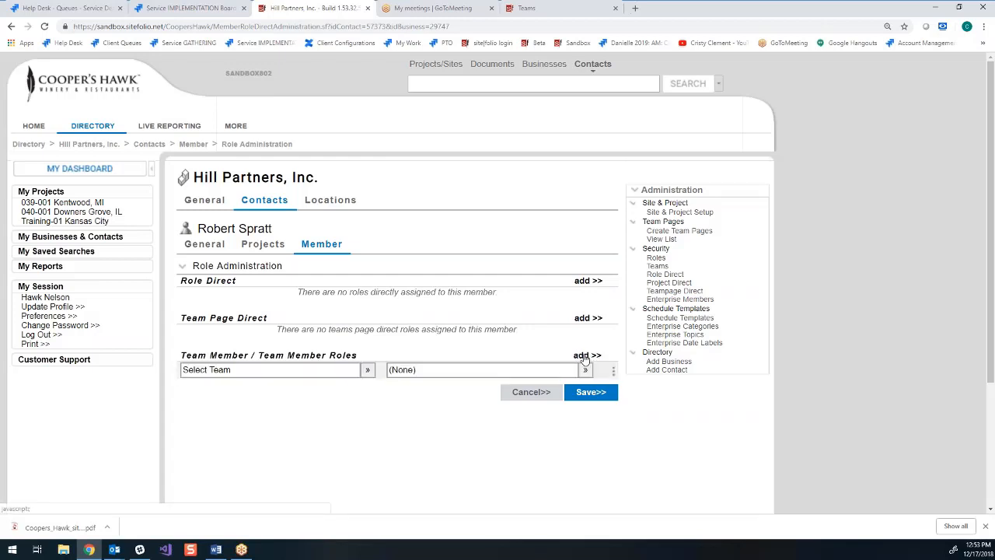
click(367, 370)
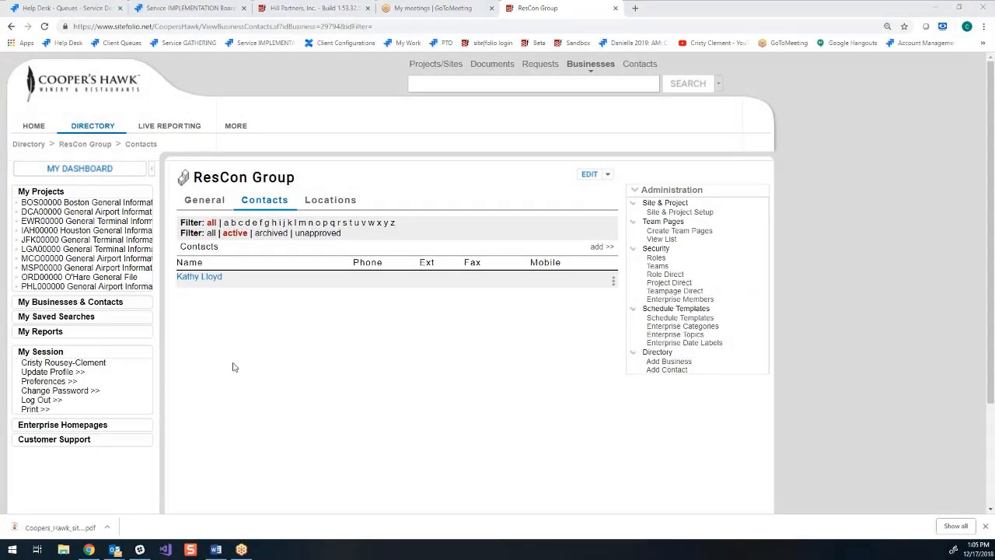
- Open the Contracts page of project 039-001 Kentwood, MI and review its Contractor, Services and FF&E sections
click(311, 8)
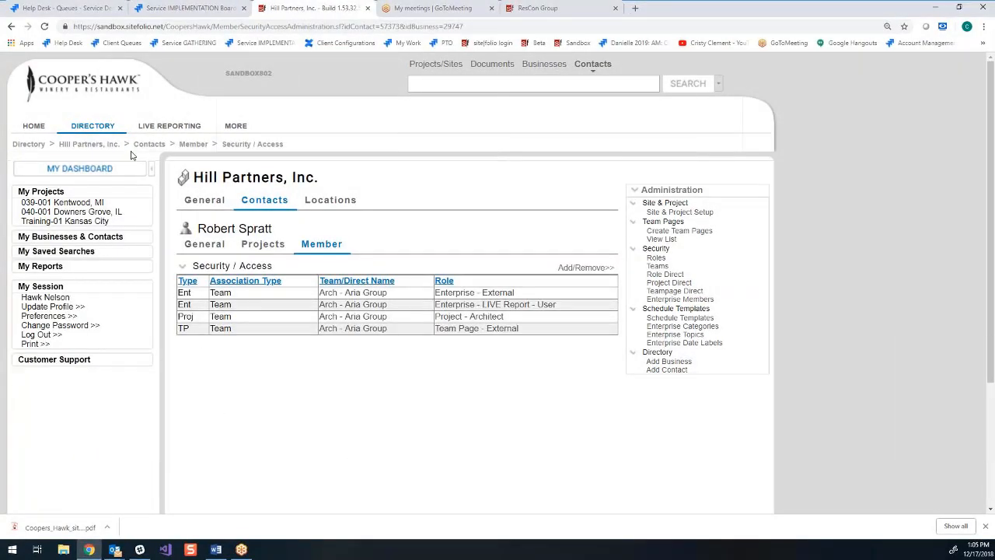
click(49, 213)
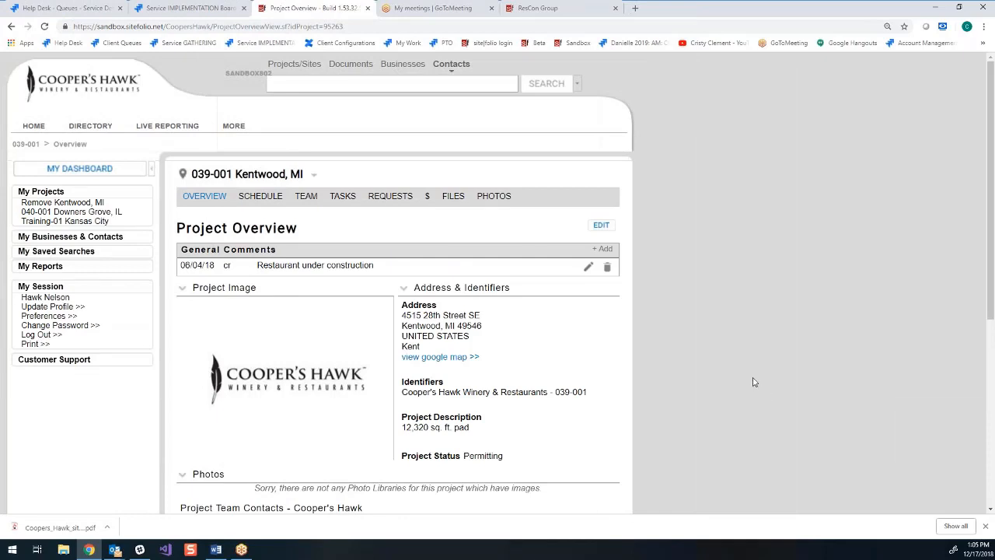
mouse_move(427, 199)
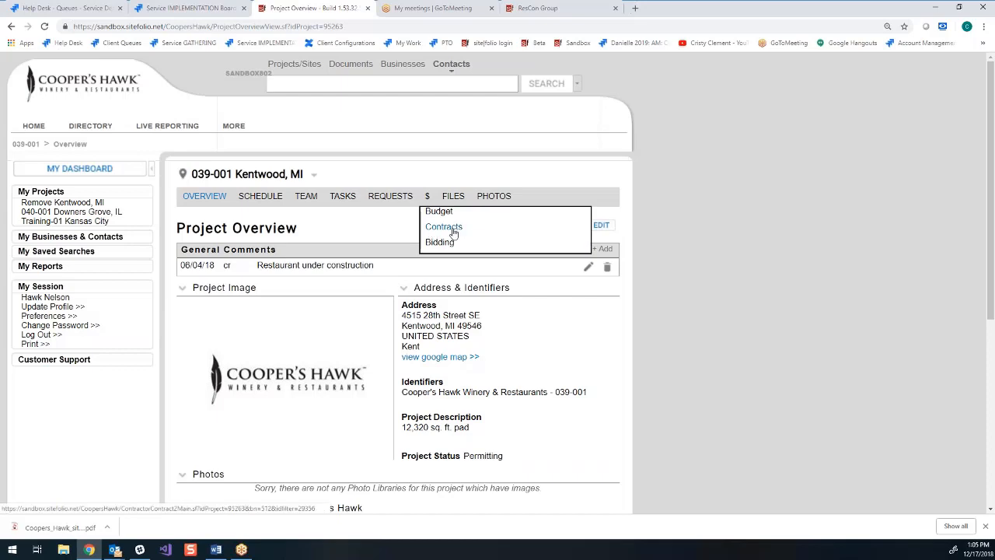
click(452, 231)
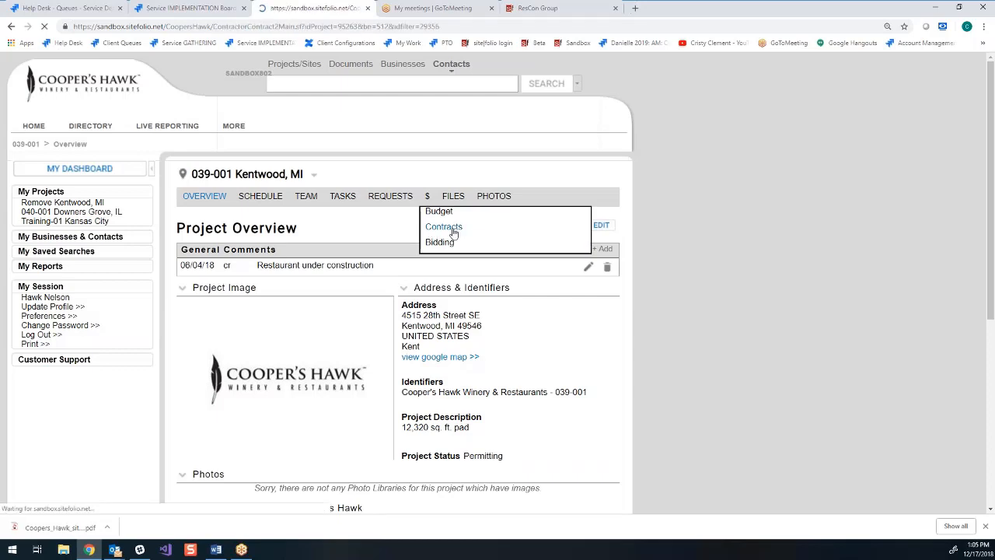
scroll(459, 268, down, 5)
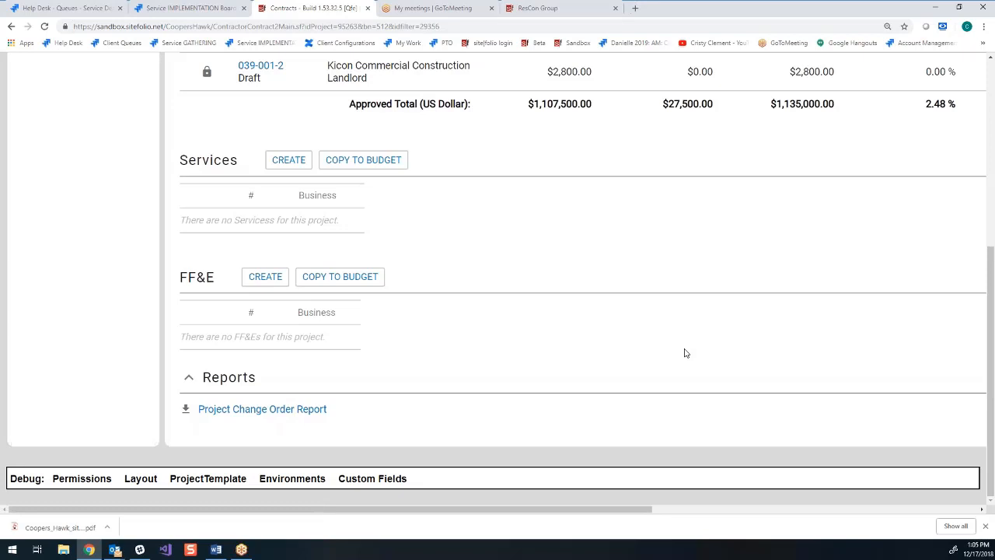
scroll(653, 340, up, 3)
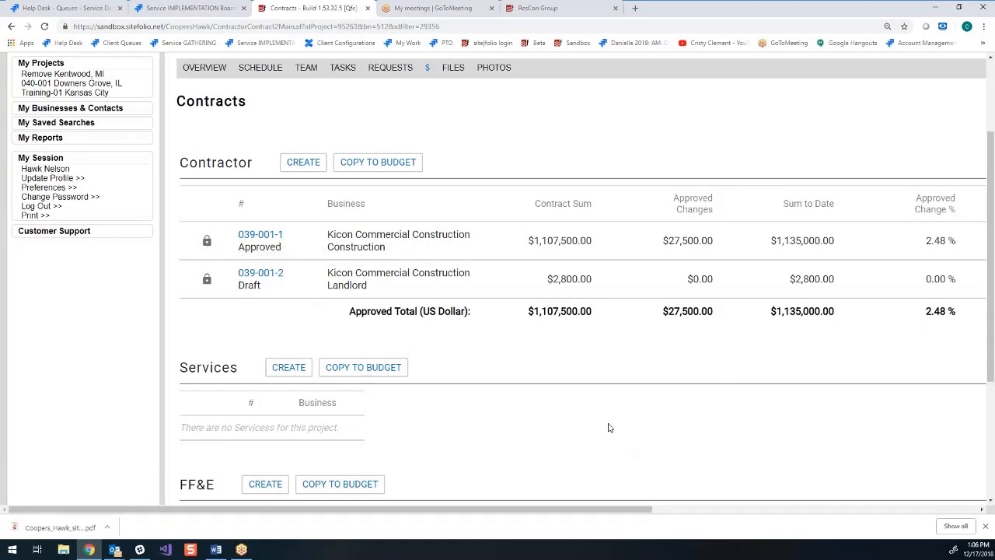
scroll(591, 426, down, 2)
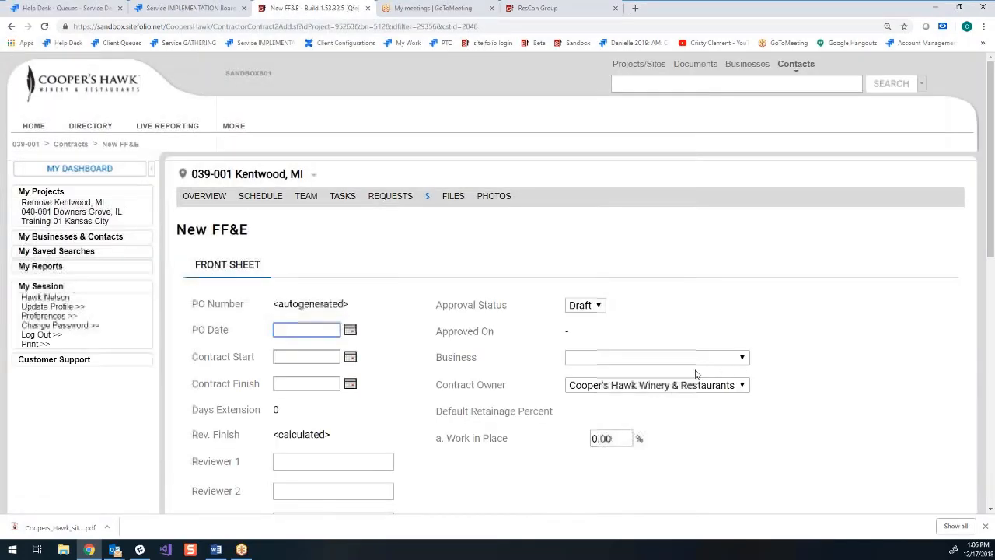
click(683, 359)
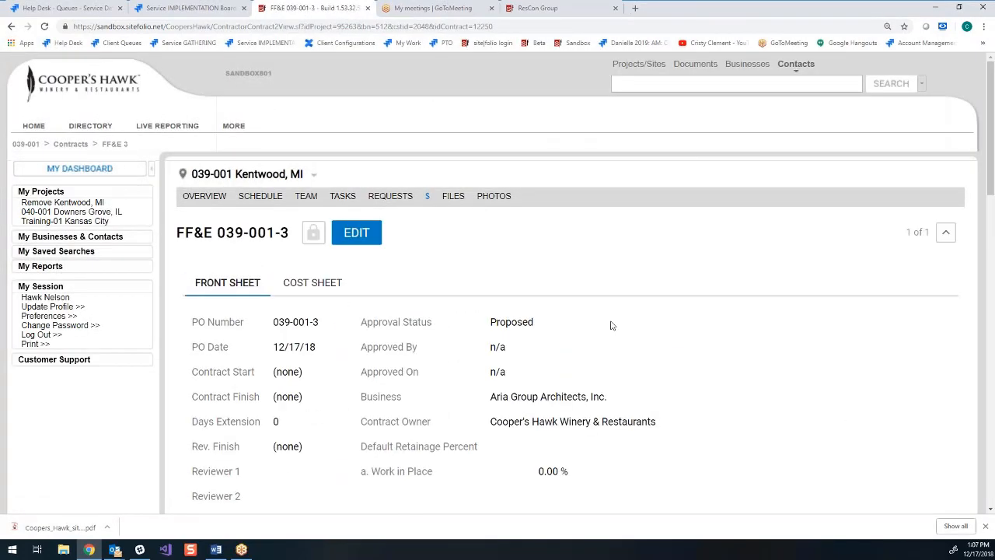
- Review the cost sheet of FF&E 039-001-3 by SOV and return to its front sheet
scroll(640, 342, down, 1)
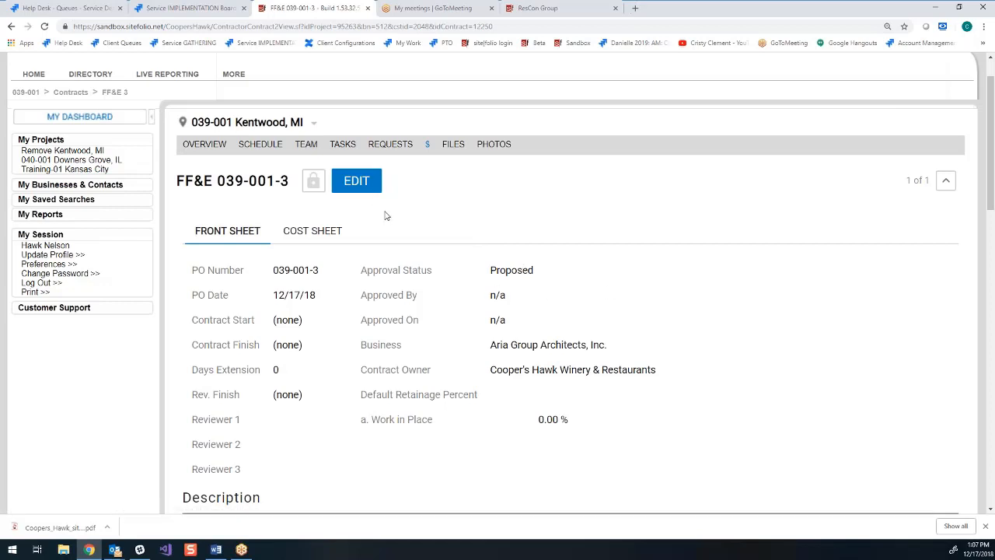
click(300, 233)
scroll(325, 253, down, 2)
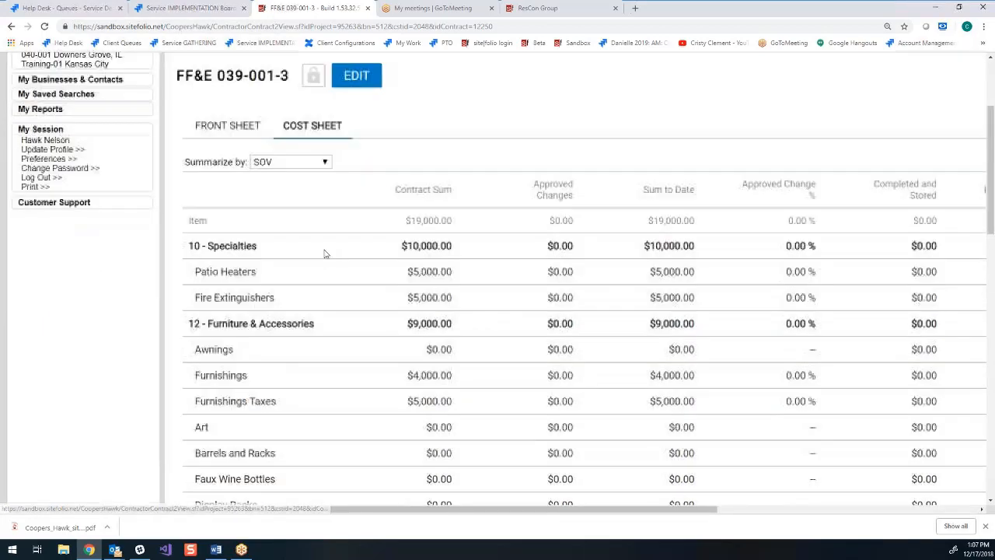
scroll(325, 254, down, 2)
scroll(509, 369, up, 4)
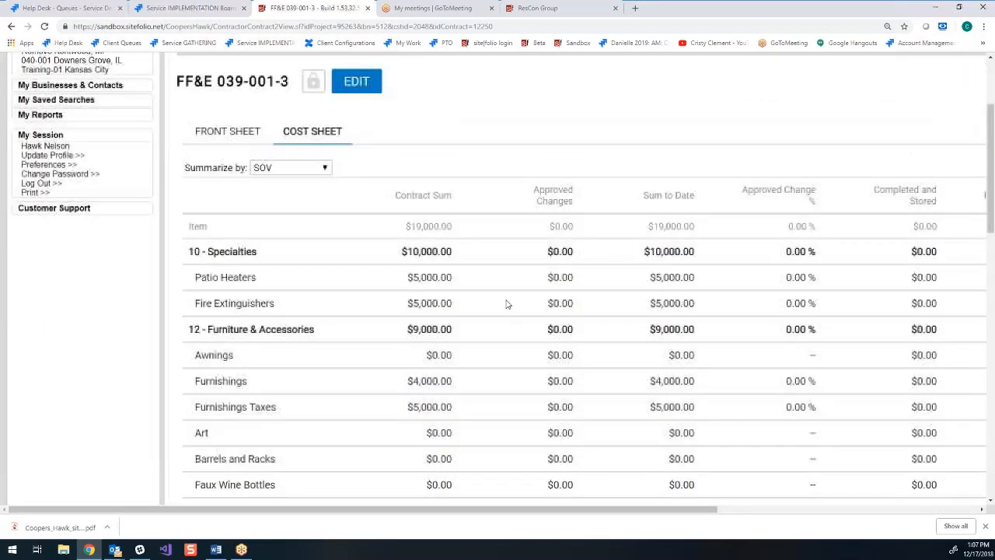
click(229, 233)
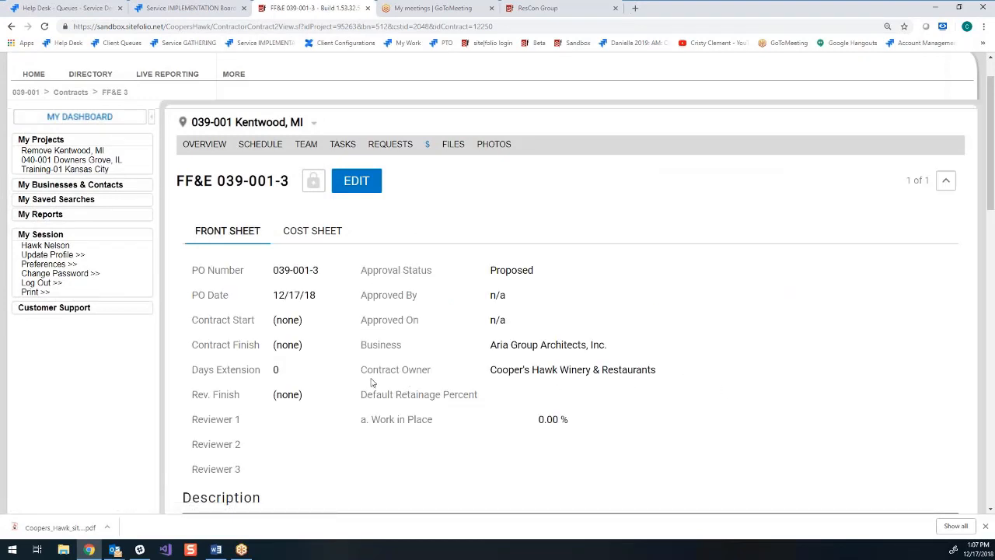
- Open the item-level permissions of FF&E 039-001-3 for editing and review the current role permissions
click(314, 185)
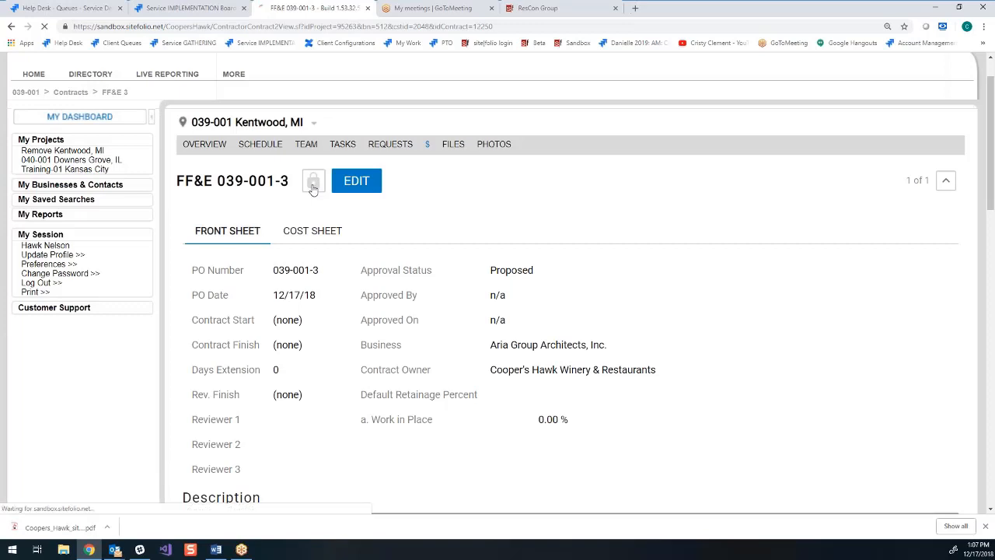
scroll(501, 395, down, 1)
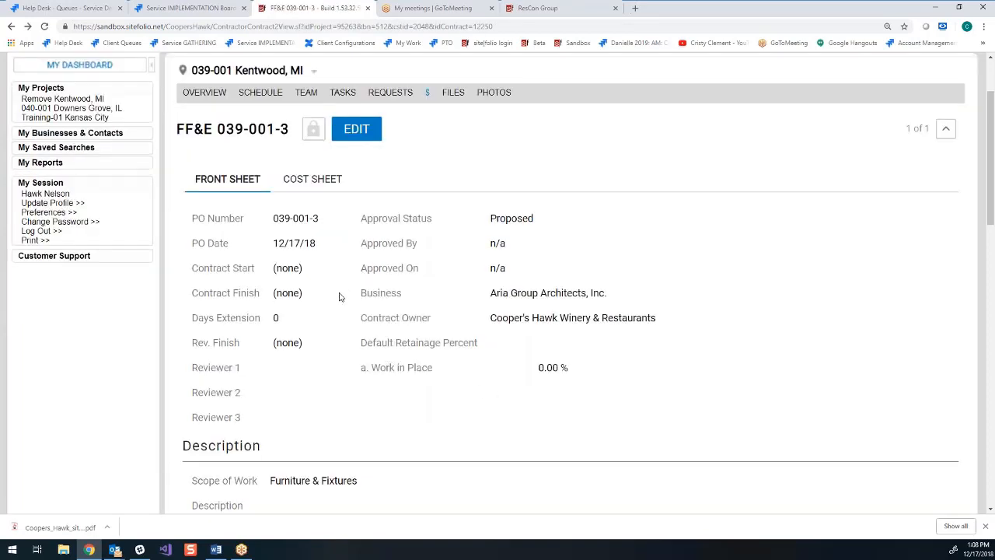
click(314, 133)
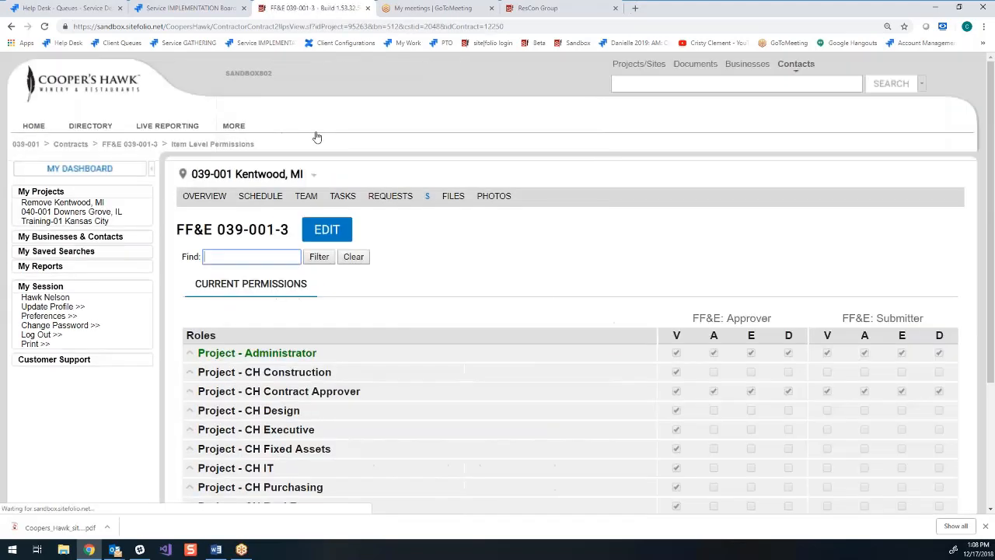
click(564, 248)
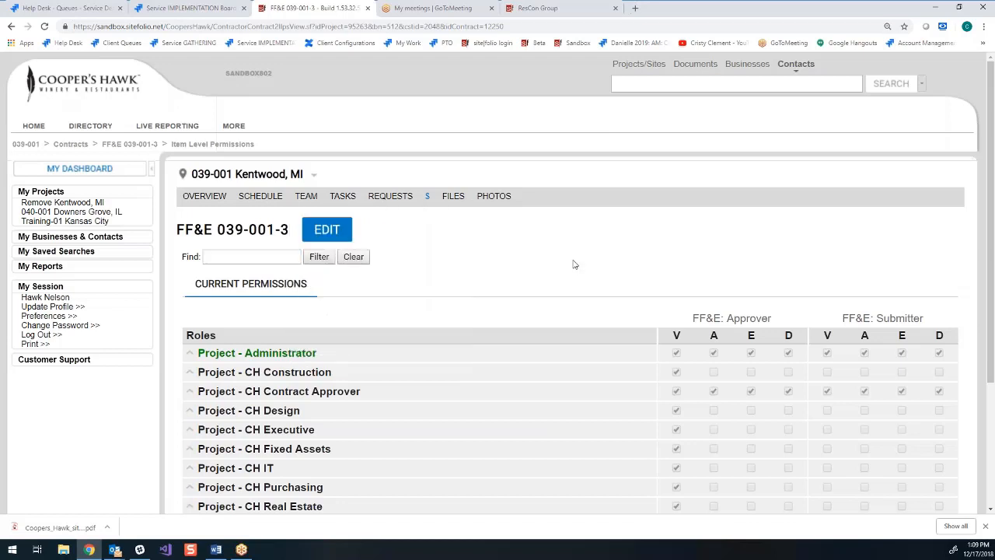
click(323, 232)
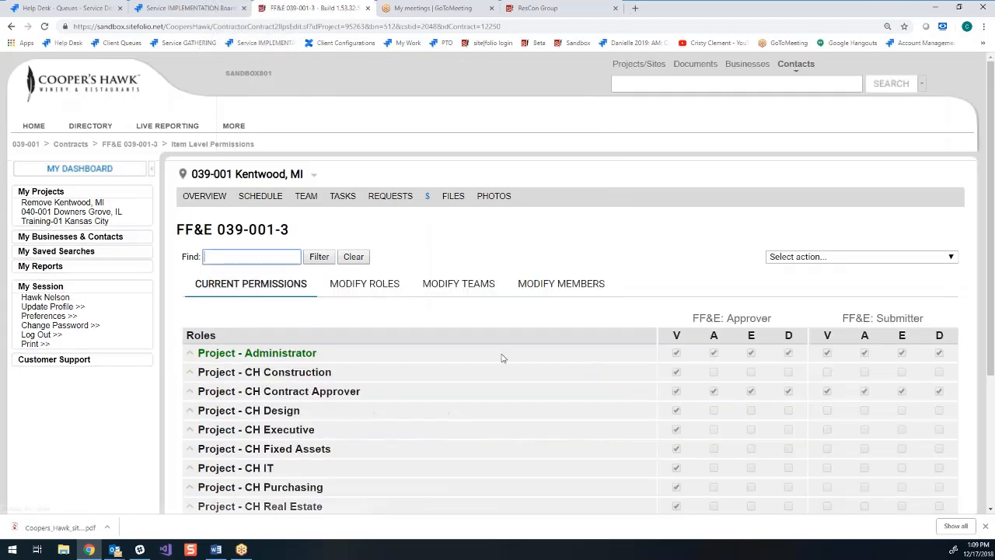
scroll(501, 358, down, 2)
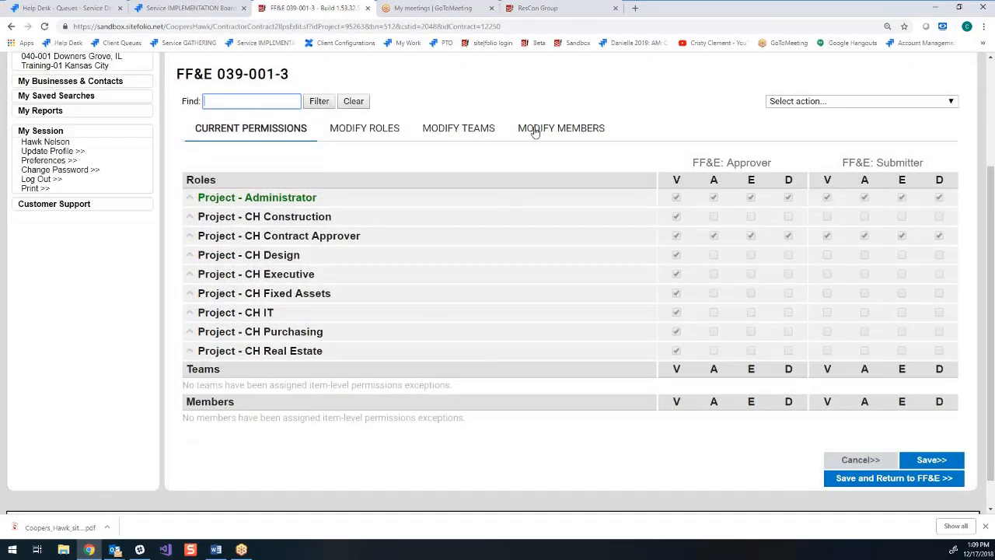
- Grant one listed member the V, A and E permissions for FF&E: Submitter, then save and return to the FF&E record
click(535, 132)
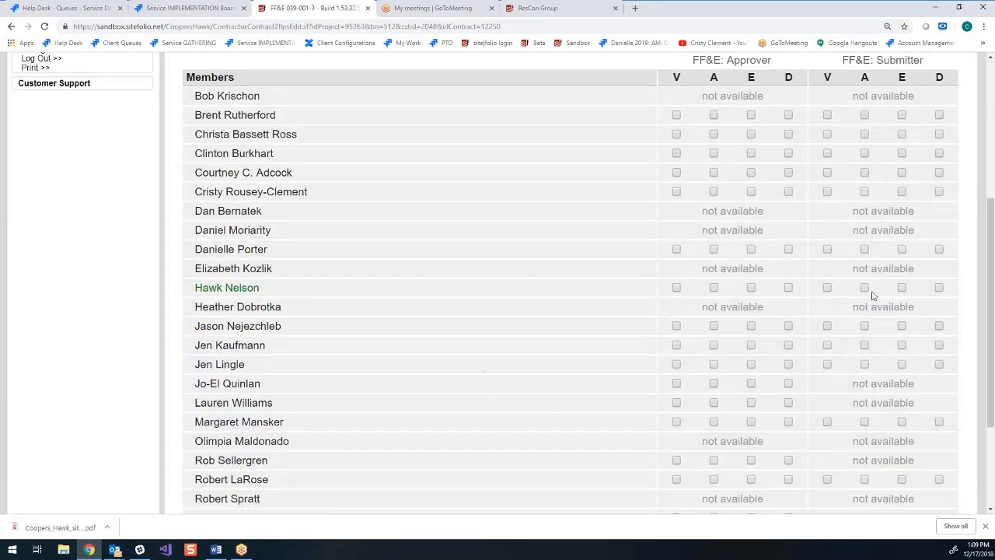
scroll(378, 251, down, 2)
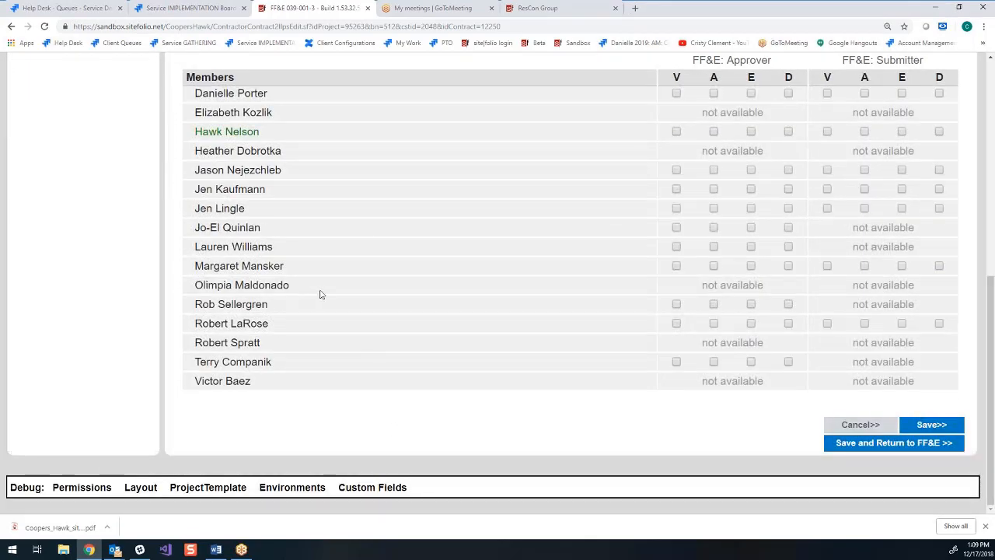
scroll(424, 290, up, 2)
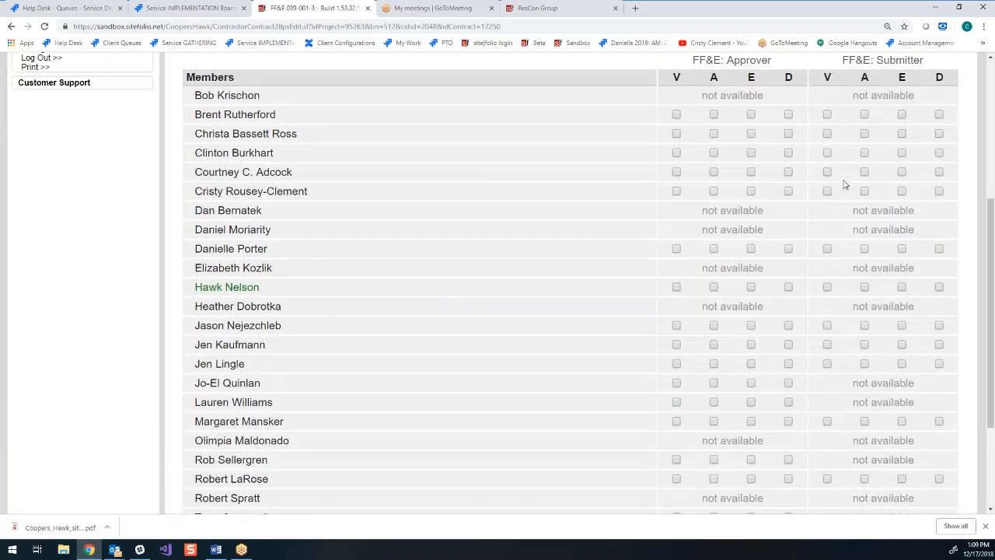
scroll(777, 181, up, 1)
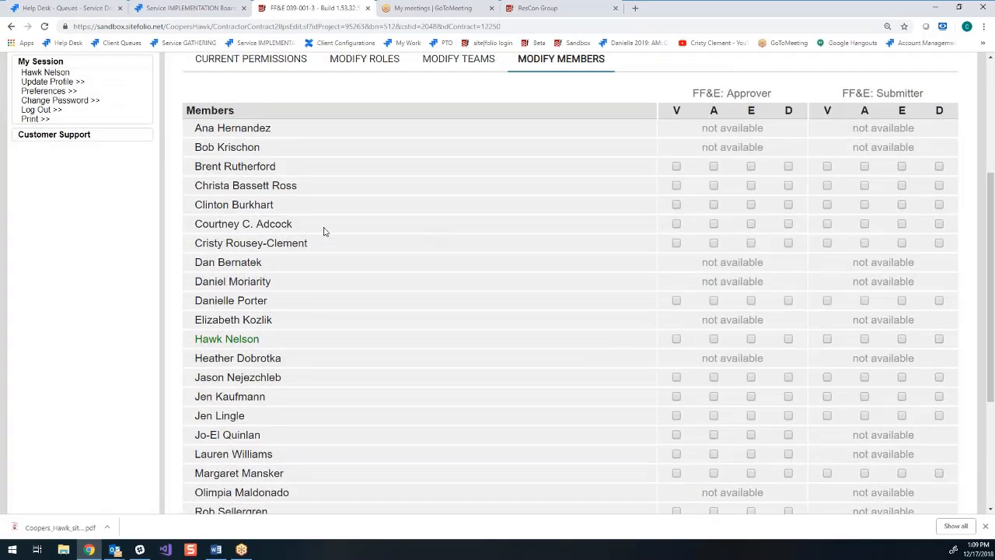
click(827, 224)
click(864, 224)
click(902, 224)
click(901, 223)
click(901, 223)
scroll(902, 451, down, 5)
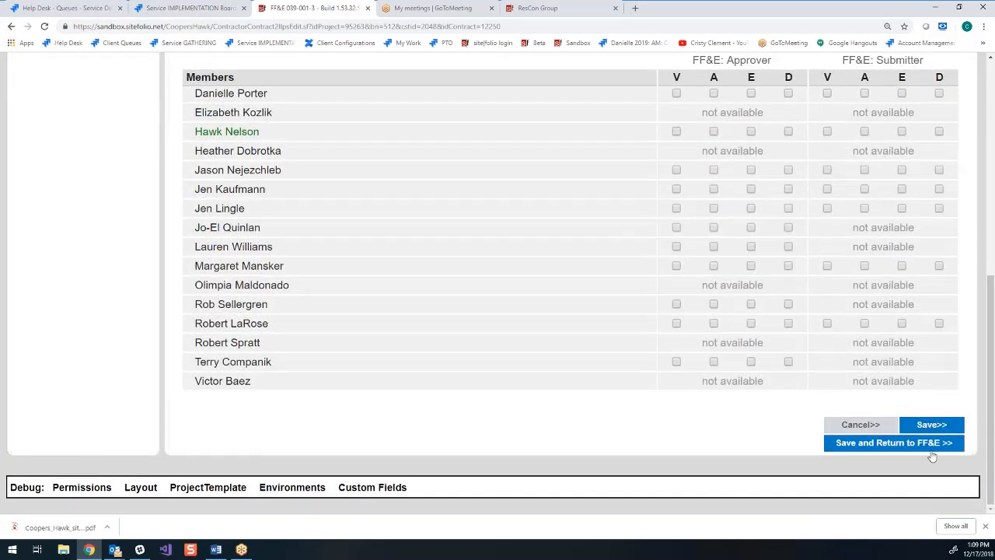
click(930, 443)
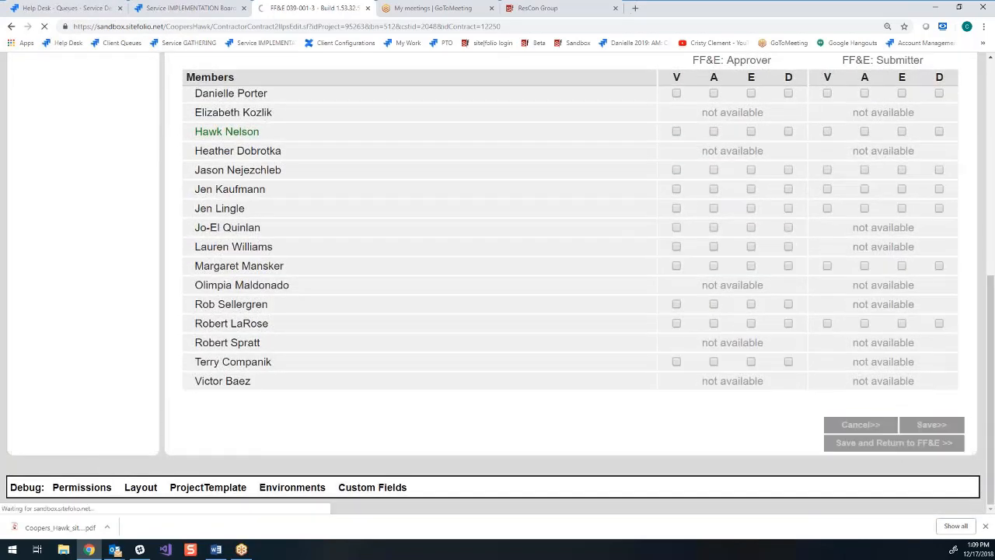
- Check the FF&E 039-001-3 record and return to the project's Contracts page to review its Contractor, Services and FF&E entries
scroll(307, 342, down, 2)
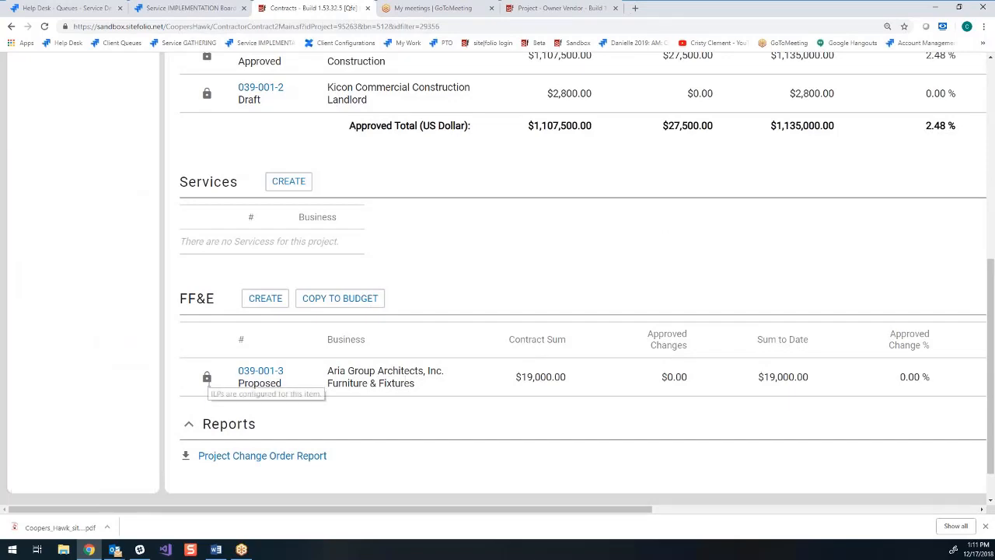
click(265, 374)
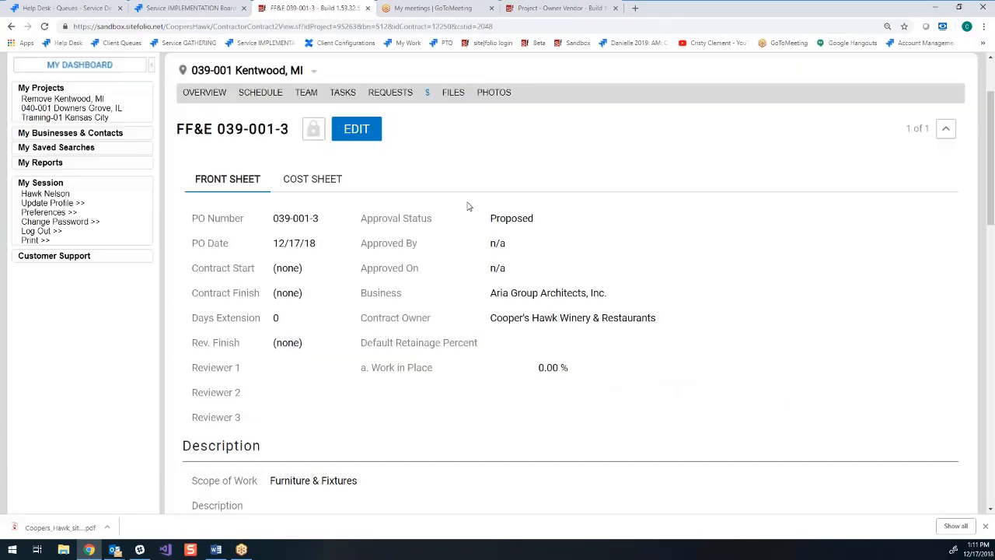
click(426, 198)
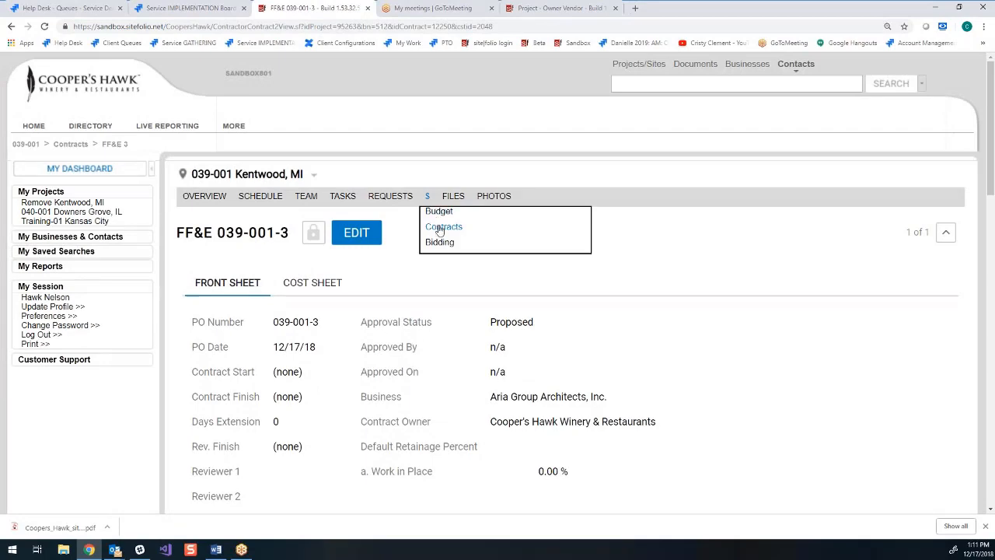
click(441, 227)
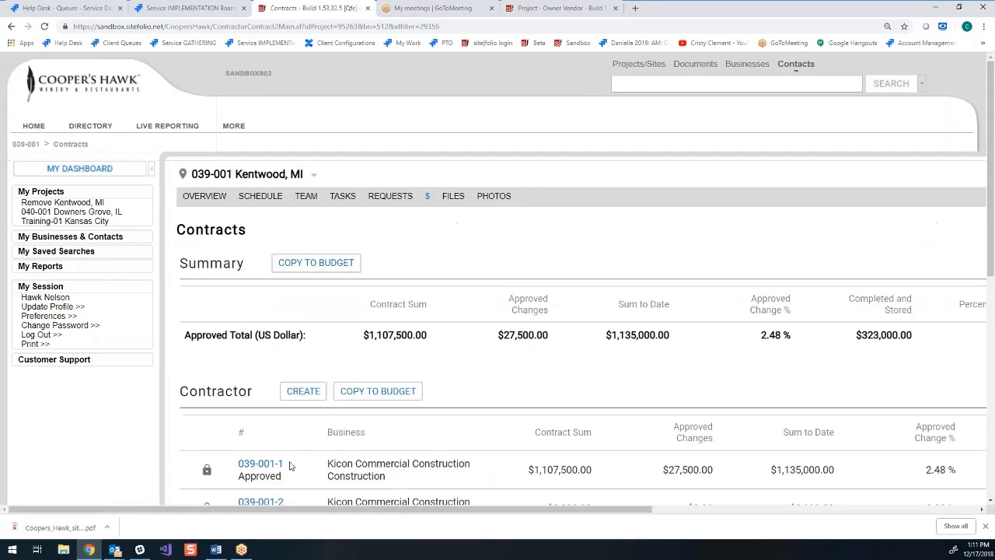
scroll(418, 354, down, 2)
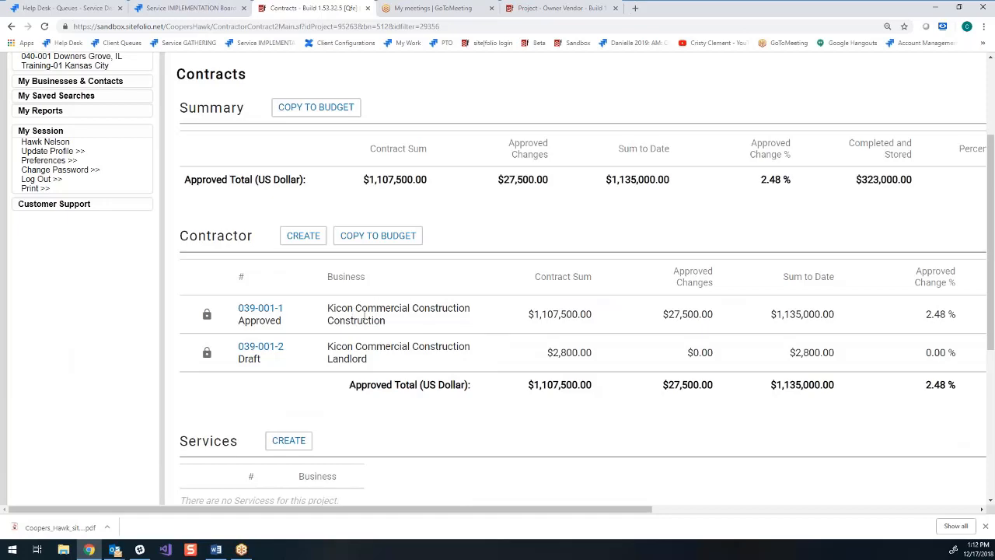
scroll(441, 311, down, 2)
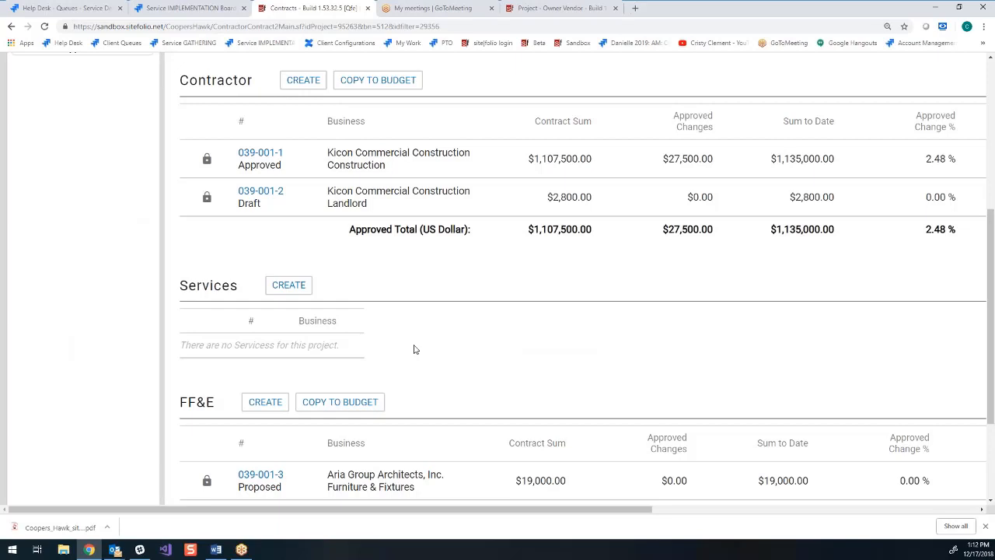
scroll(414, 345, down, 2)
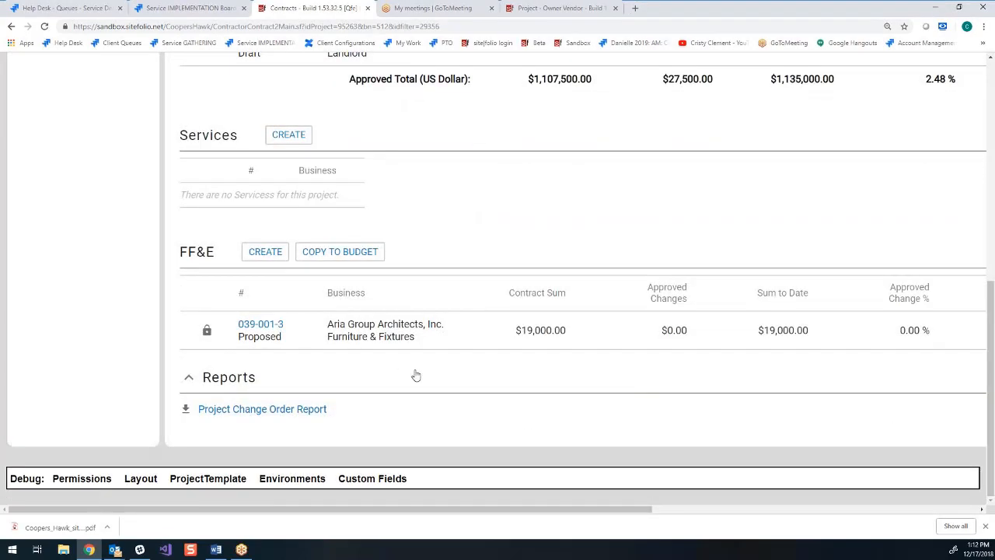
scroll(471, 363, up, 1)
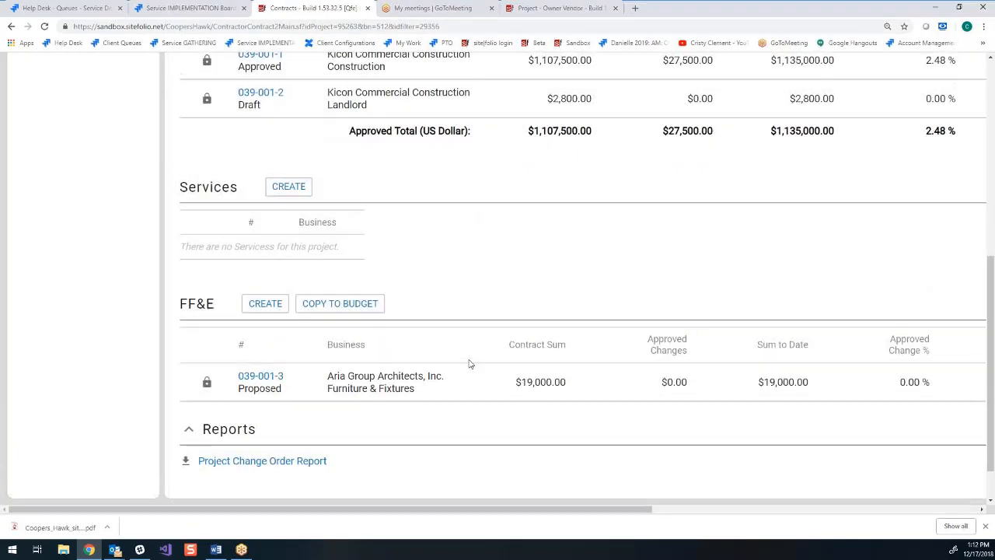